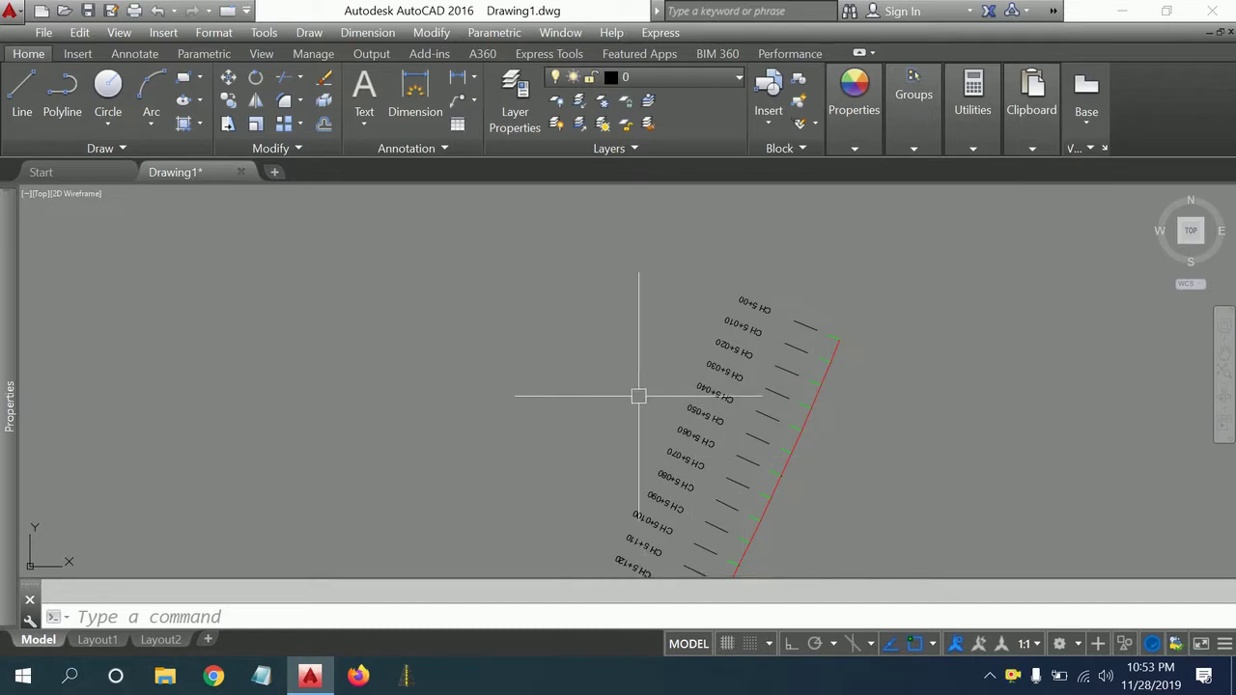
Correct the start chainage label from CH 5+00 to CH 5+000.
{"action": "scroll", "coordinate": [638, 391], "scroll_direction": "down", "scroll_amount": 1}
{"action": "scroll", "coordinate": [638, 389], "scroll_direction": "down", "scroll_amount": 2}
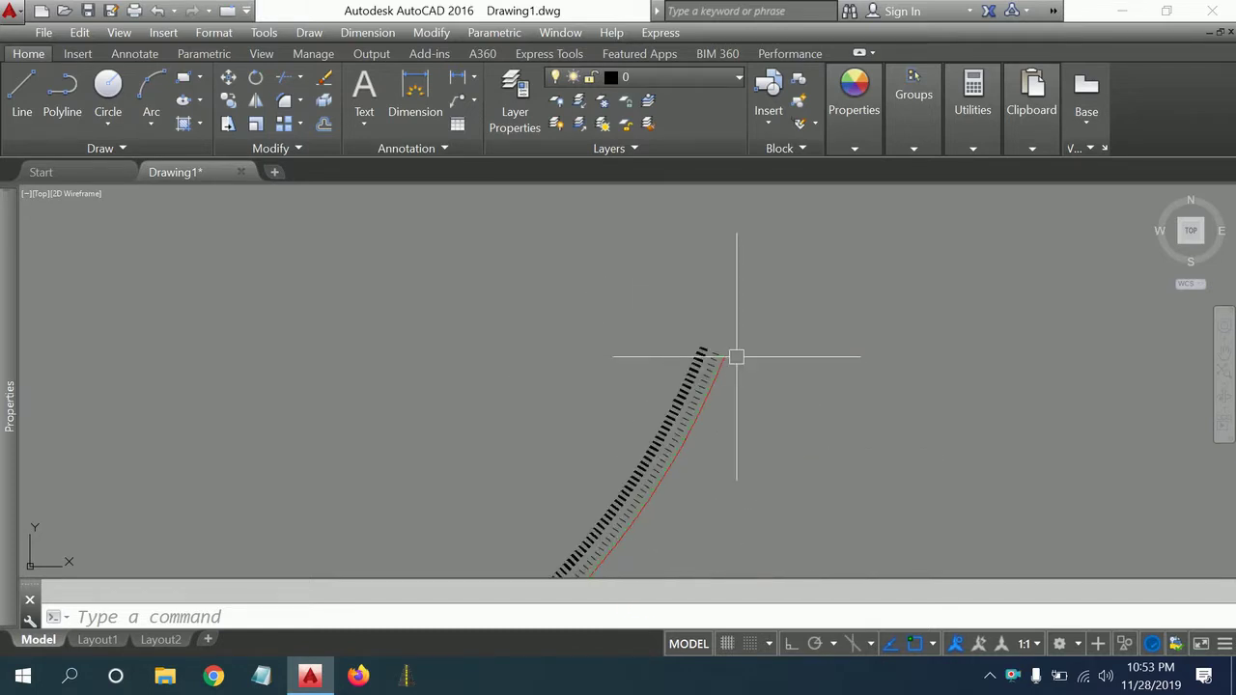
{"action": "scroll", "coordinate": [708, 377], "scroll_direction": "up", "scroll_amount": 1}
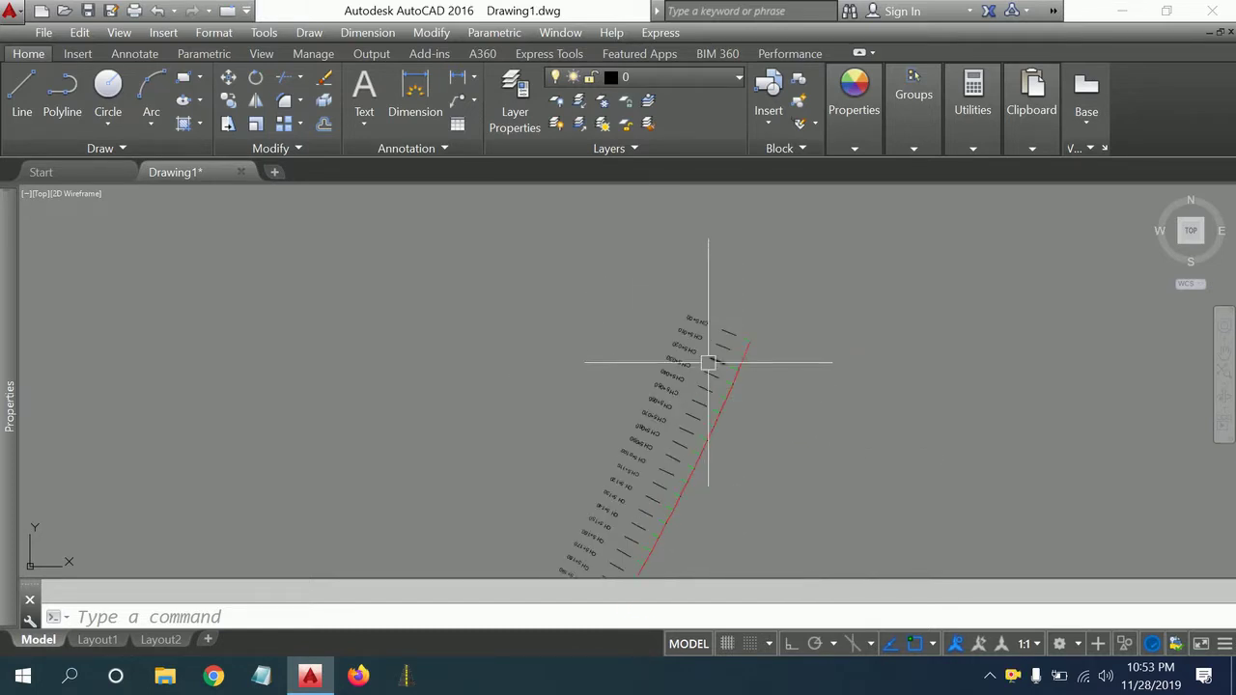
{"action": "scroll", "coordinate": [711, 361], "scroll_direction": "up", "scroll_amount": 3}
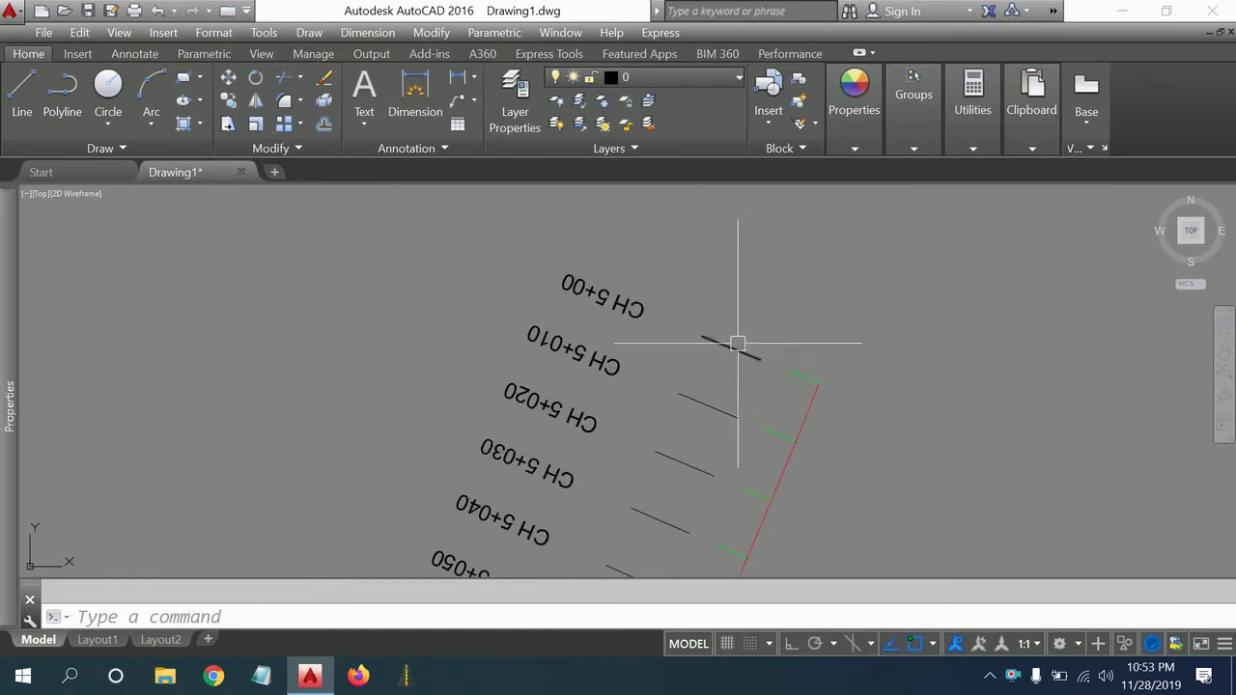
{"action": "scroll", "coordinate": [764, 338], "scroll_direction": "down", "scroll_amount": 3}
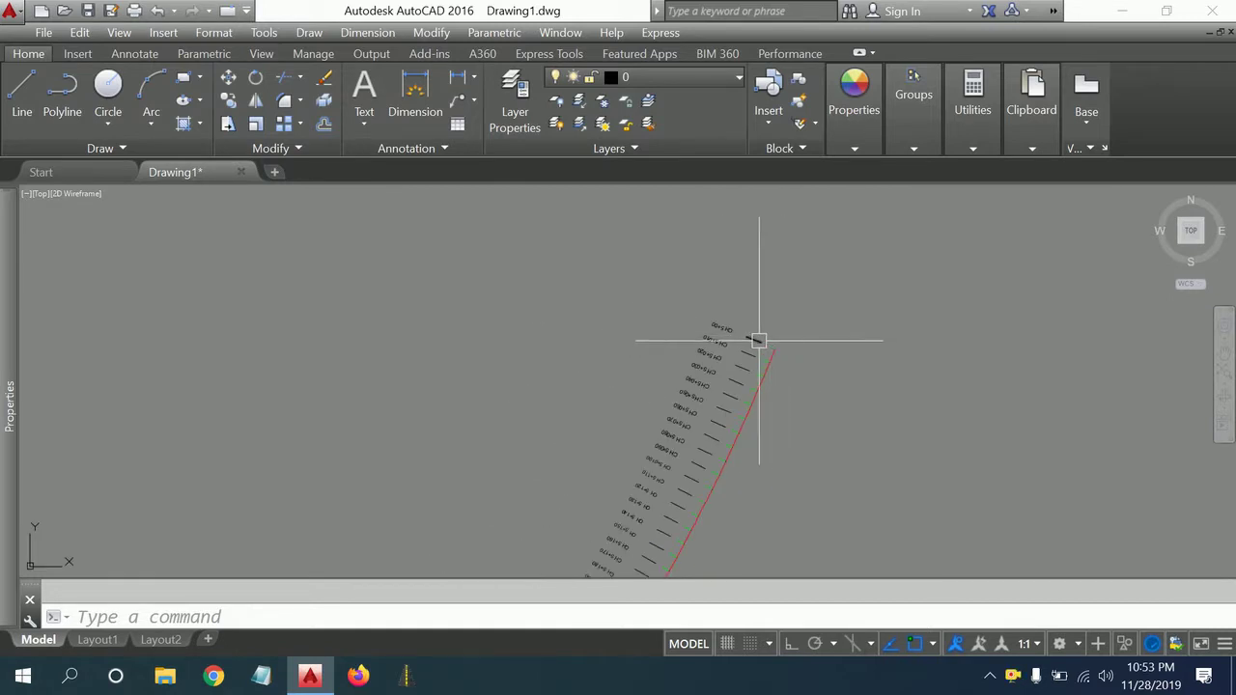
{"action": "scroll", "coordinate": [759, 340], "scroll_direction": "up", "scroll_amount": 3}
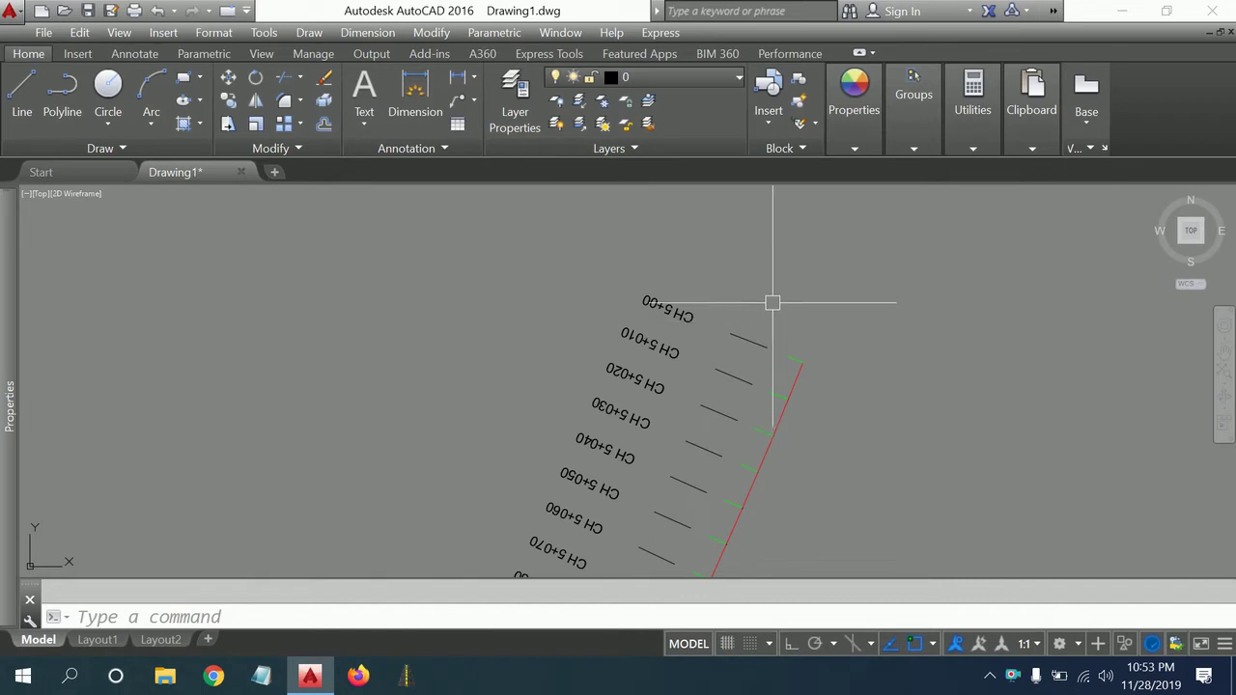
{"action": "scroll", "coordinate": [792, 271], "scroll_direction": "down", "scroll_amount": 3}
{"action": "scroll", "coordinate": [756, 266], "scroll_direction": "up", "scroll_amount": 3}
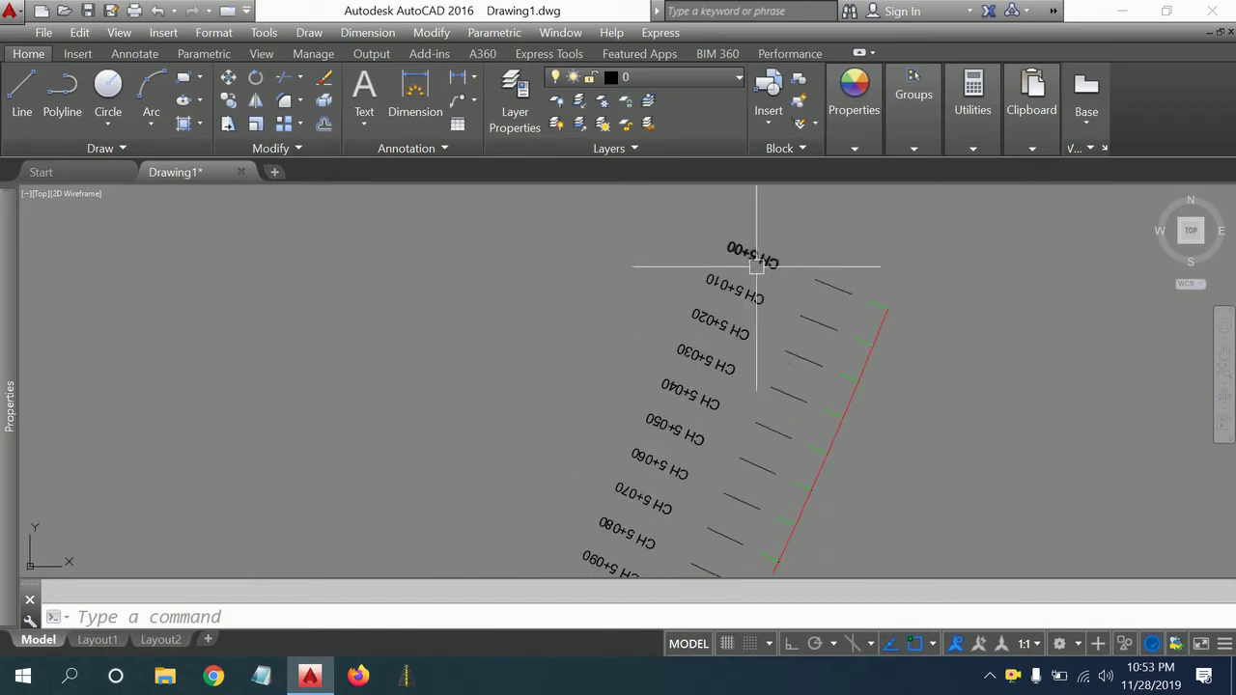
{"action": "scroll", "coordinate": [695, 270], "scroll_direction": "up", "scroll_amount": 3}
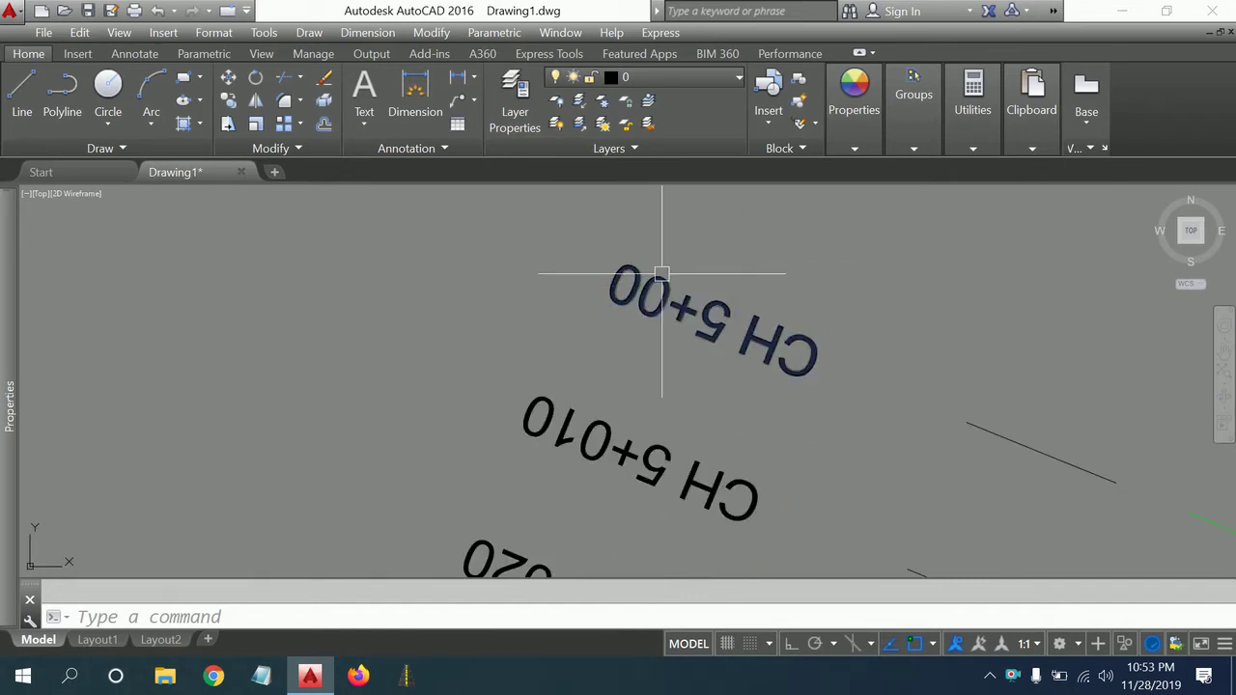
{"action": "double_click", "coordinate": [661, 273]}
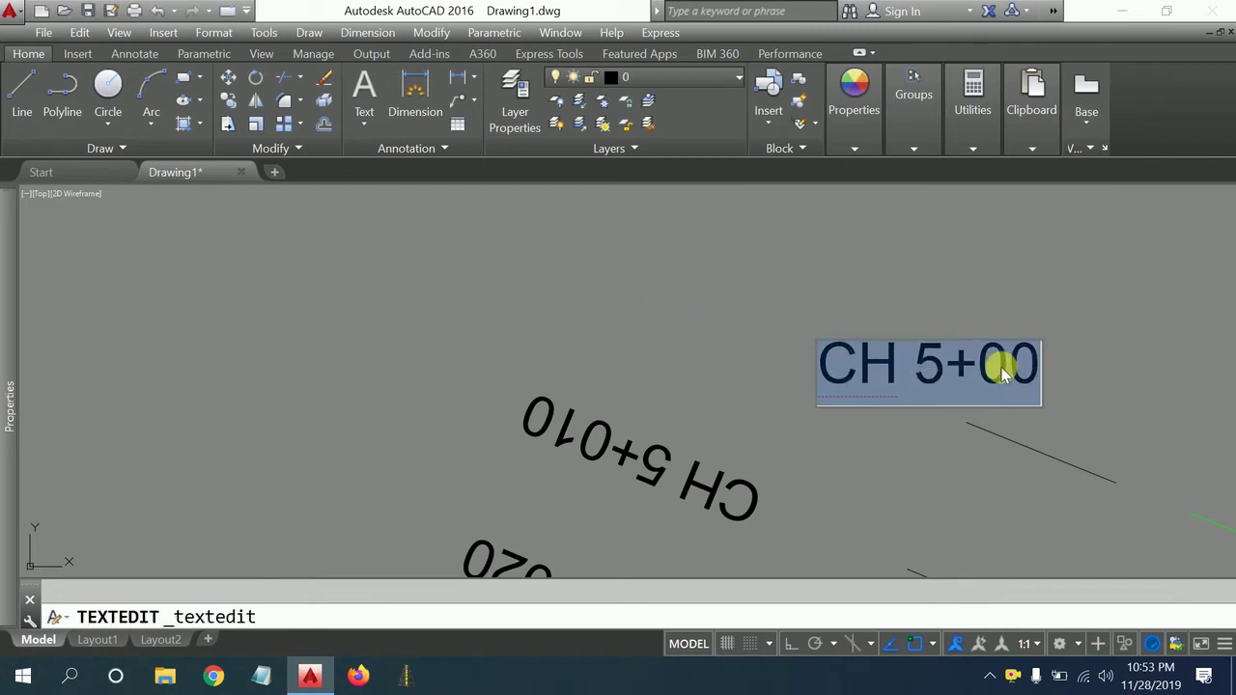
{"action": "left_click", "coordinate": [1004, 371]}
{"action": "type", "text": "0"}
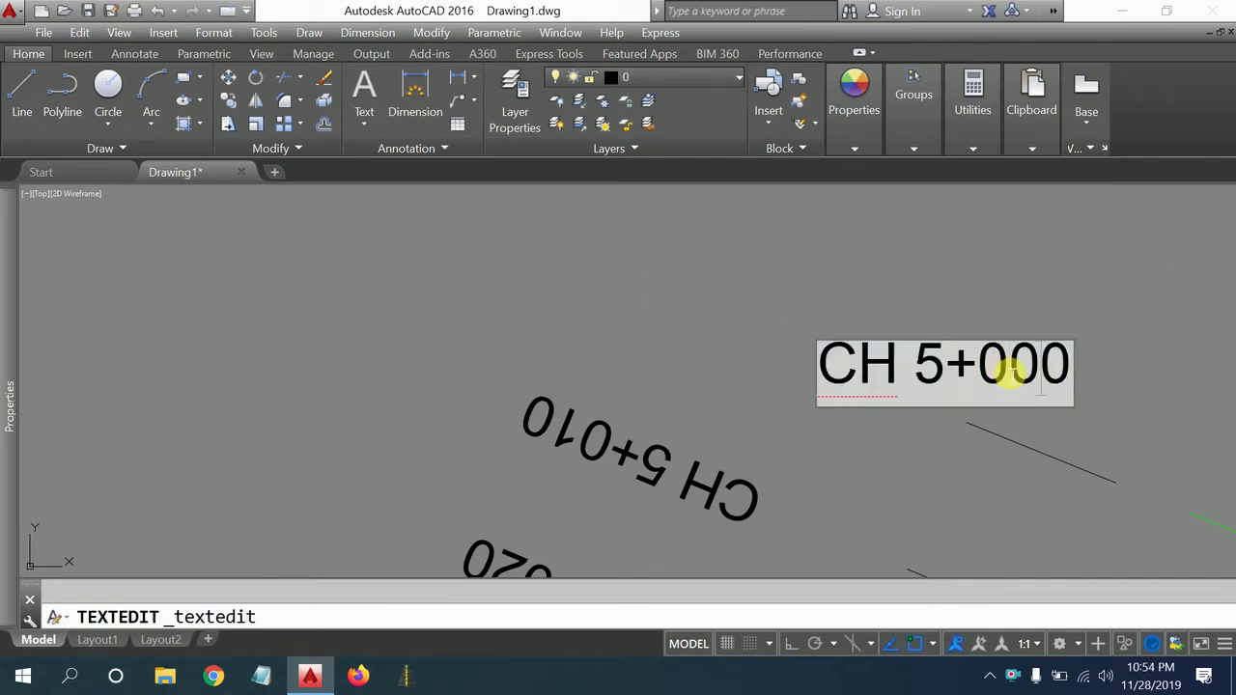
{"action": "key", "text": "Escape"}
At the end of the alignment, begin editing the CH 6+00 label to add a 0.
{"action": "scroll", "coordinate": [911, 261], "scroll_direction": "down", "scroll_amount": 5}
{"action": "scroll", "coordinate": [910, 268], "scroll_direction": "down", "scroll_amount": 3}
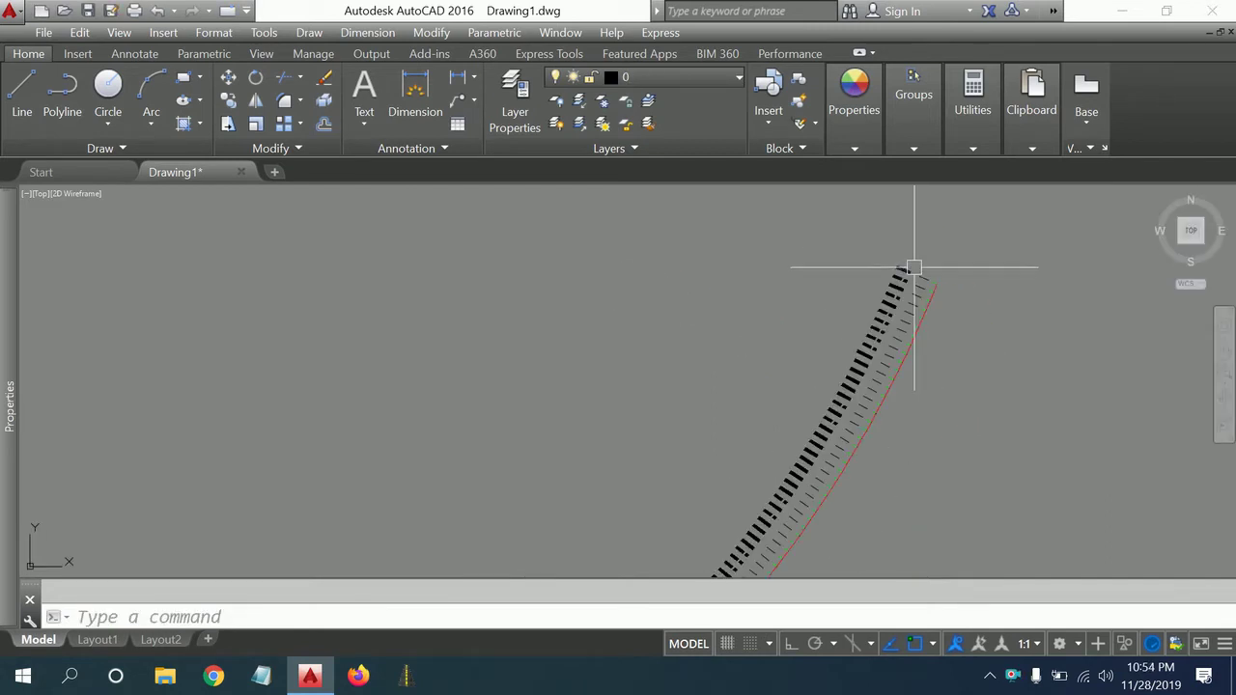
{"action": "scroll", "coordinate": [850, 242], "scroll_direction": "up", "scroll_amount": 3}
{"action": "scroll", "coordinate": [853, 244], "scroll_direction": "down", "scroll_amount": 4}
{"action": "scroll", "coordinate": [853, 245], "scroll_direction": "down", "scroll_amount": 3}
{"action": "scroll", "coordinate": [860, 257], "scroll_direction": "down", "scroll_amount": 2}
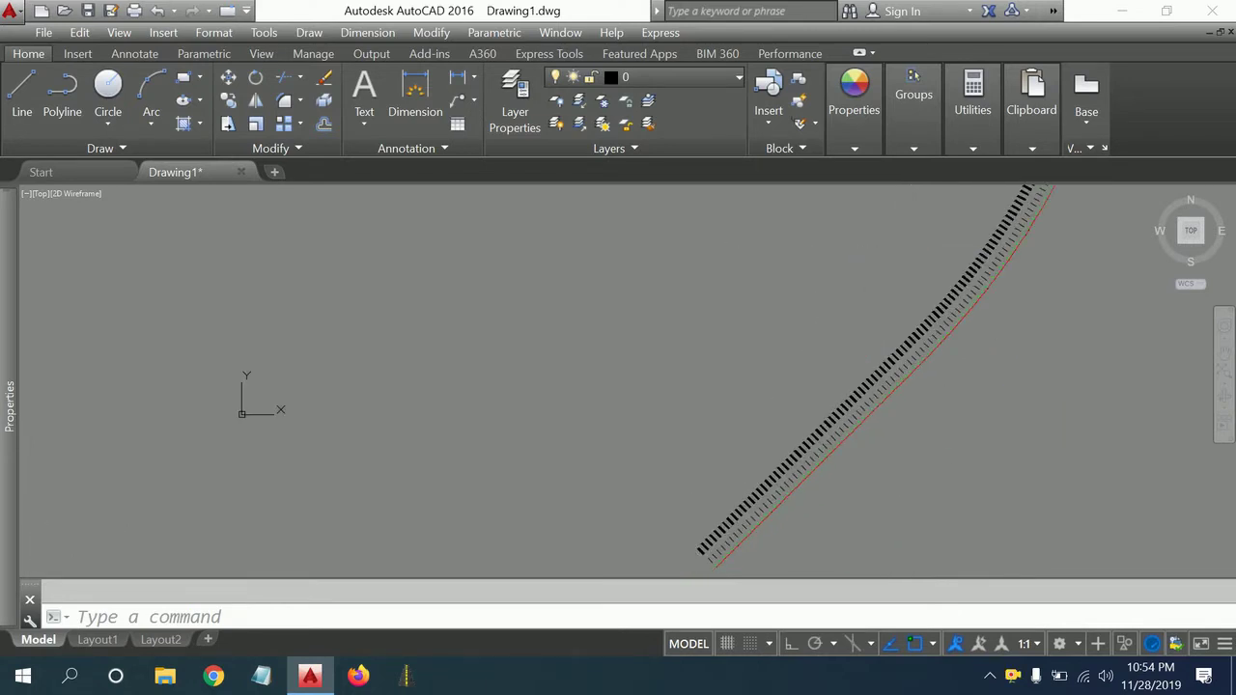
{"action": "scroll", "coordinate": [833, 400], "scroll_direction": "up", "scroll_amount": 2}
{"action": "scroll", "coordinate": [800, 359], "scroll_direction": "up", "scroll_amount": 3}
{"action": "scroll", "coordinate": [723, 427], "scroll_direction": "up", "scroll_amount": 2}
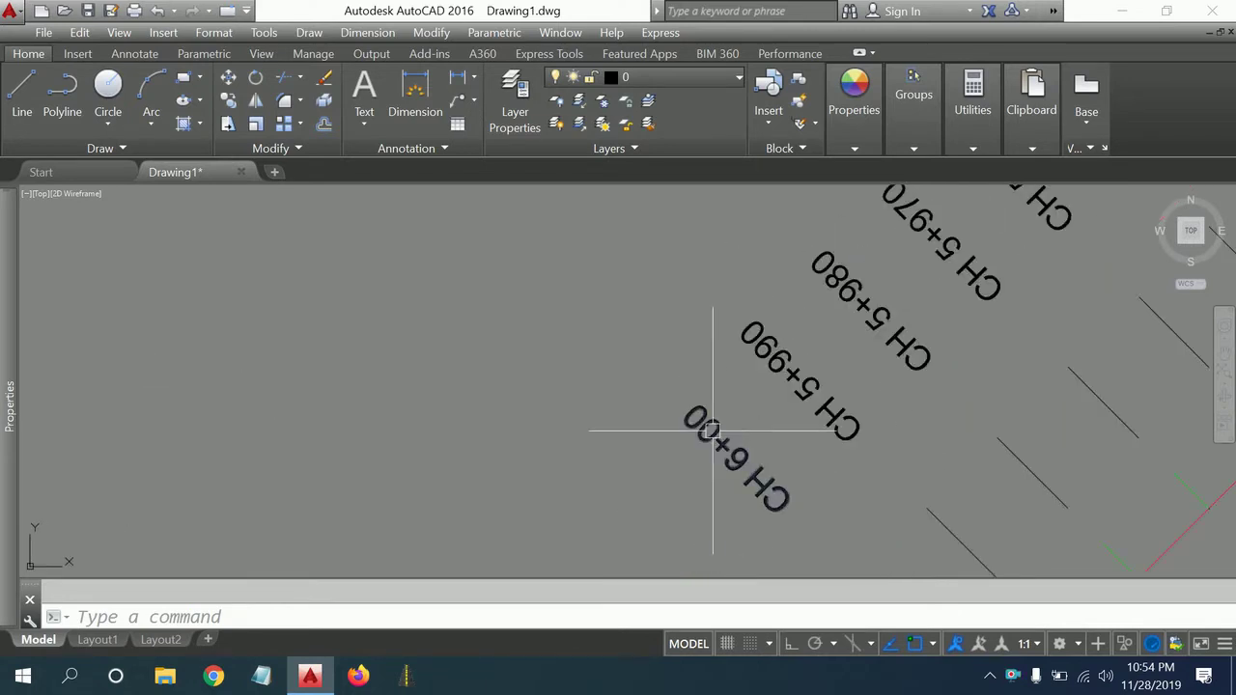
{"action": "double_click", "coordinate": [790, 500]}
{"action": "left_click", "coordinate": [914, 517]}
{"action": "type", "text": "0"}
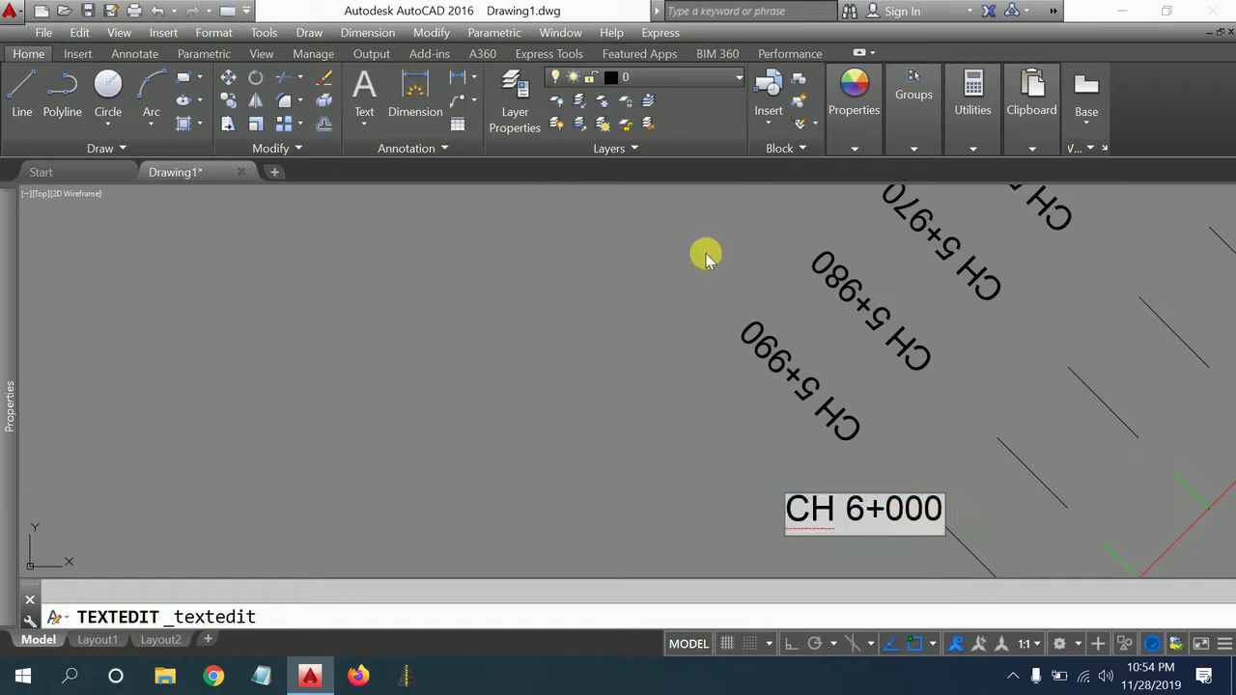
Commit the last label's text as CH 6+000.
{"action": "left_click", "coordinate": [576, 450]}
{"action": "scroll", "coordinate": [654, 482], "scroll_direction": "down", "scroll_amount": 3}
{"action": "scroll", "coordinate": [723, 249], "scroll_direction": "down", "scroll_amount": 2}
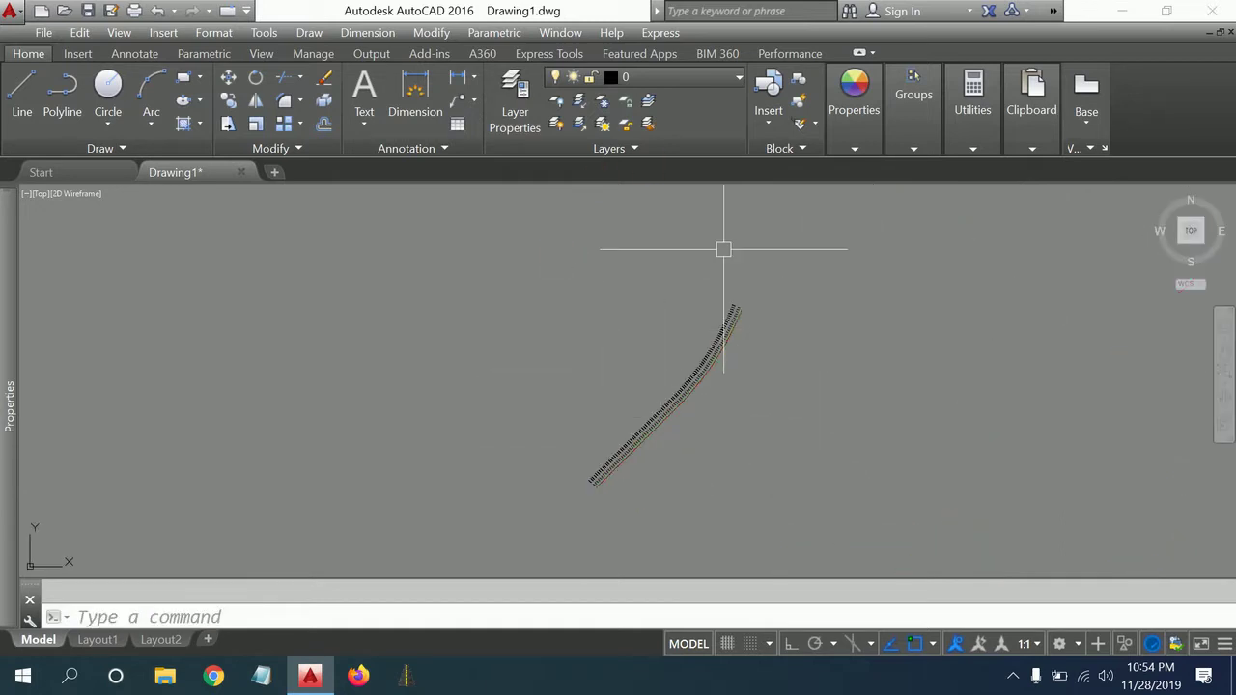
{"action": "scroll", "coordinate": [825, 378], "scroll_direction": "up", "scroll_amount": 5}
{"action": "scroll", "coordinate": [910, 309], "scroll_direction": "down", "scroll_amount": 2}
{"action": "scroll", "coordinate": [910, 342], "scroll_direction": "down", "scroll_amount": 2}
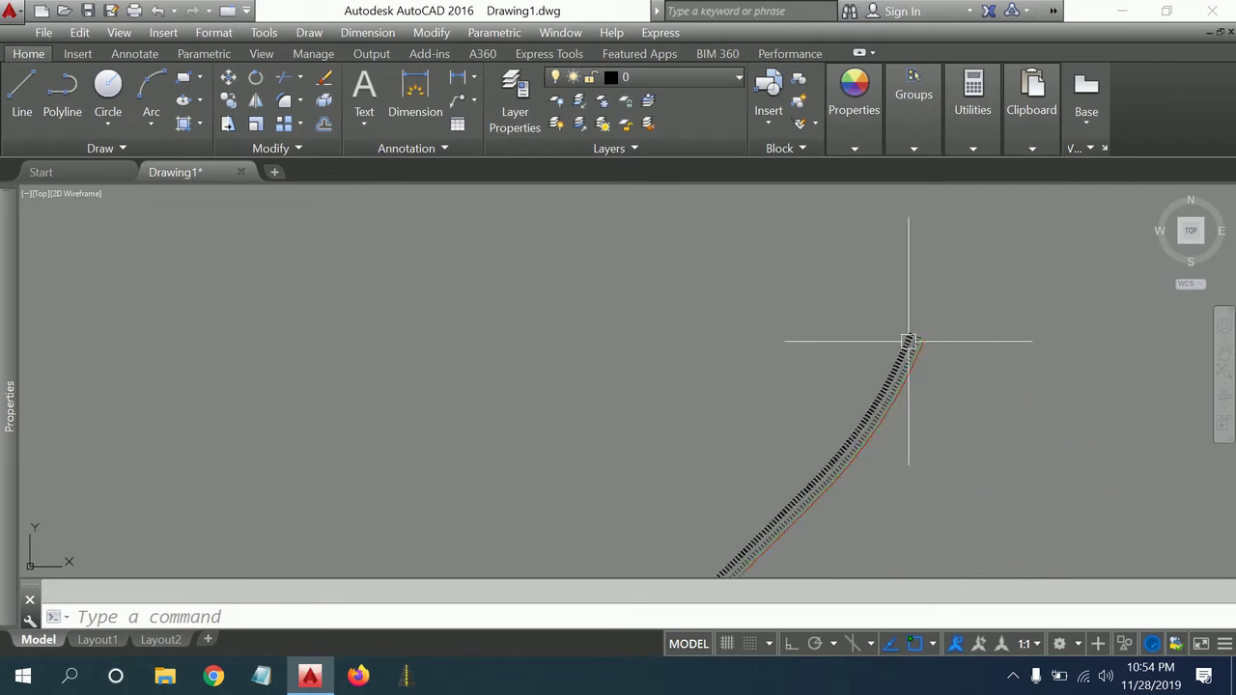
{"action": "scroll", "coordinate": [809, 467], "scroll_direction": "down", "scroll_amount": 2}
{"action": "scroll", "coordinate": [809, 467], "scroll_direction": "up", "scroll_amount": 2}
{"action": "scroll", "coordinate": [792, 344], "scroll_direction": "up", "scroll_amount": 2}
{"action": "scroll", "coordinate": [750, 537], "scroll_direction": "up", "scroll_amount": 2}
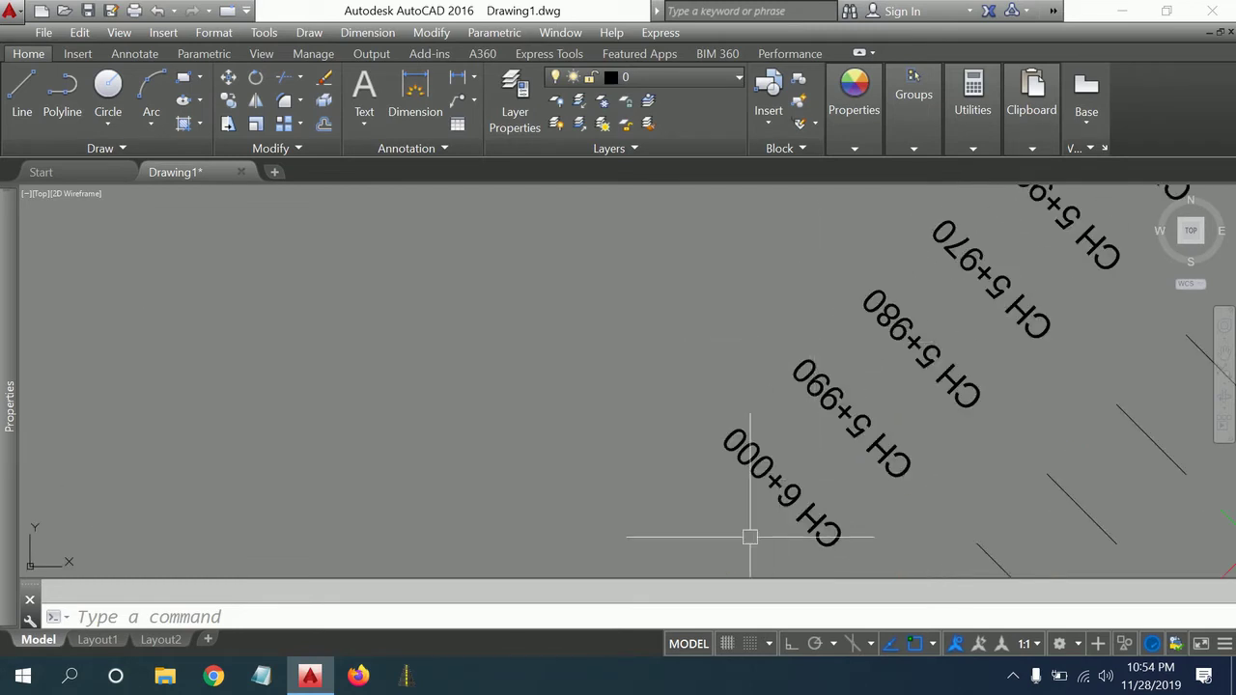
{"action": "scroll", "coordinate": [745, 509], "scroll_direction": "down", "scroll_amount": 2}
{"action": "scroll", "coordinate": [715, 444], "scroll_direction": "down", "scroll_amount": 2}
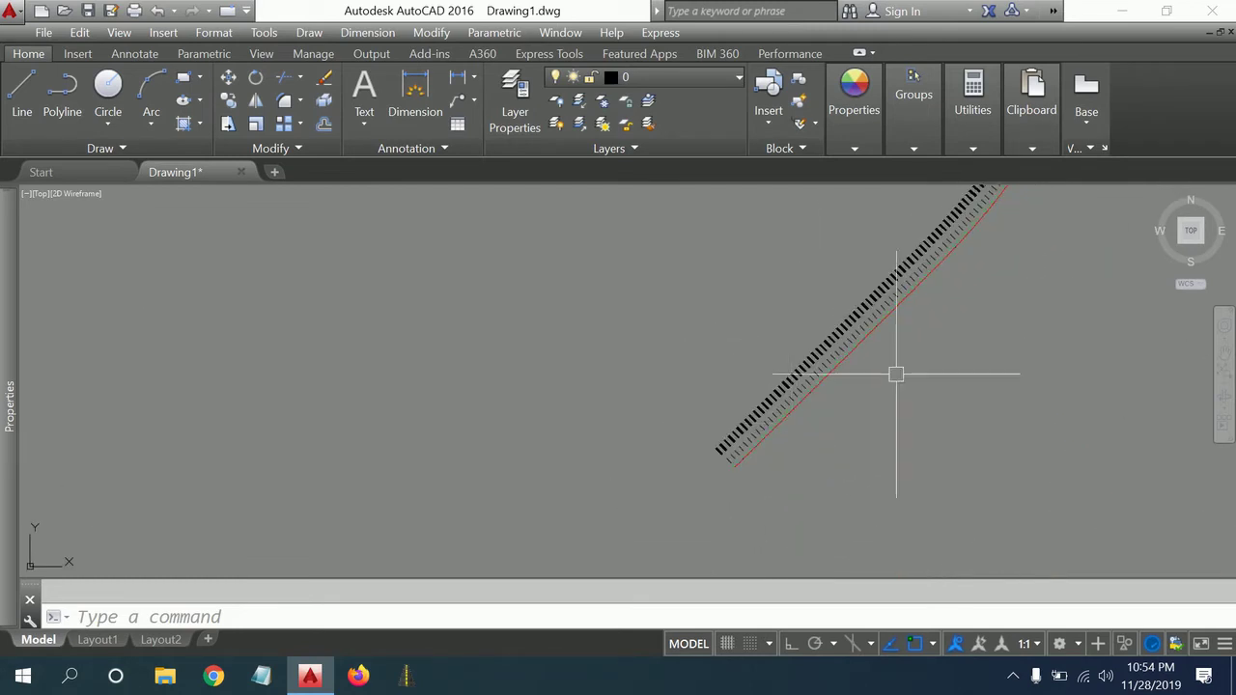
Pan and zoom back to the CH 5+000 label at the alignment start.
{"action": "middle_click_drag", "start_coordinate": [896, 372], "coordinate": [783, 394]}
{"action": "scroll", "coordinate": [872, 397], "scroll_direction": "up", "scroll_amount": 2}
{"action": "scroll", "coordinate": [783, 350], "scroll_direction": "up", "scroll_amount": 2}
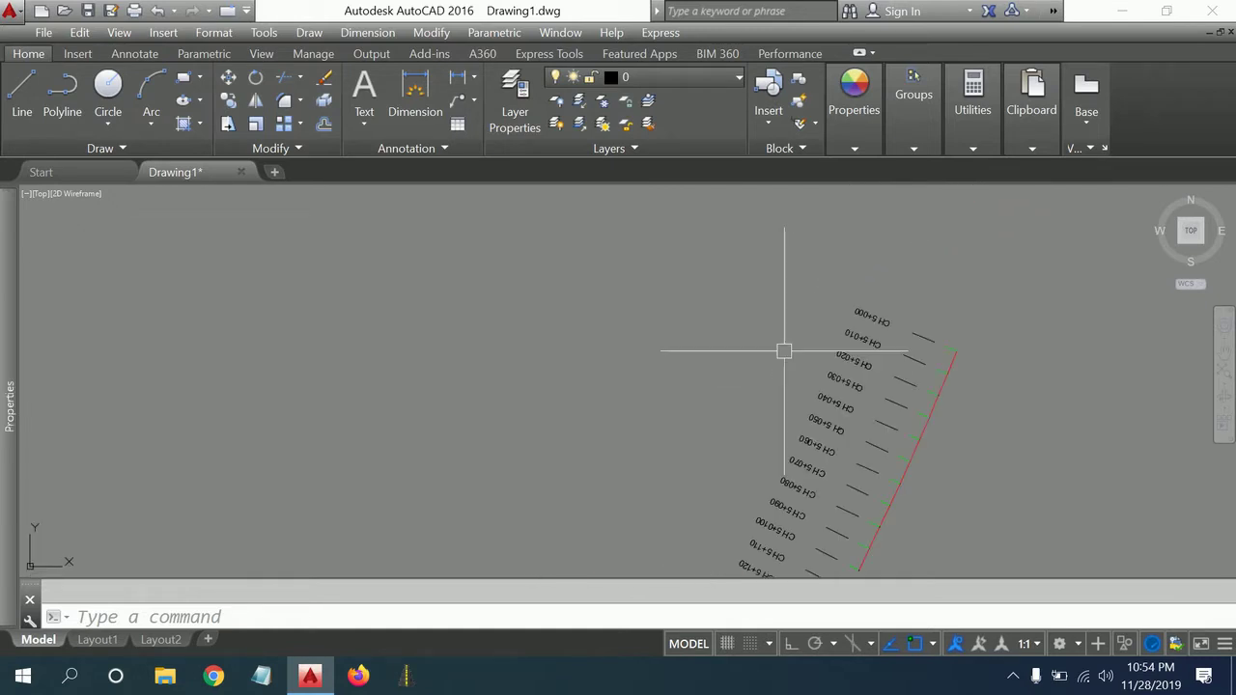
{"action": "scroll", "coordinate": [869, 304], "scroll_direction": "up", "scroll_amount": 2}
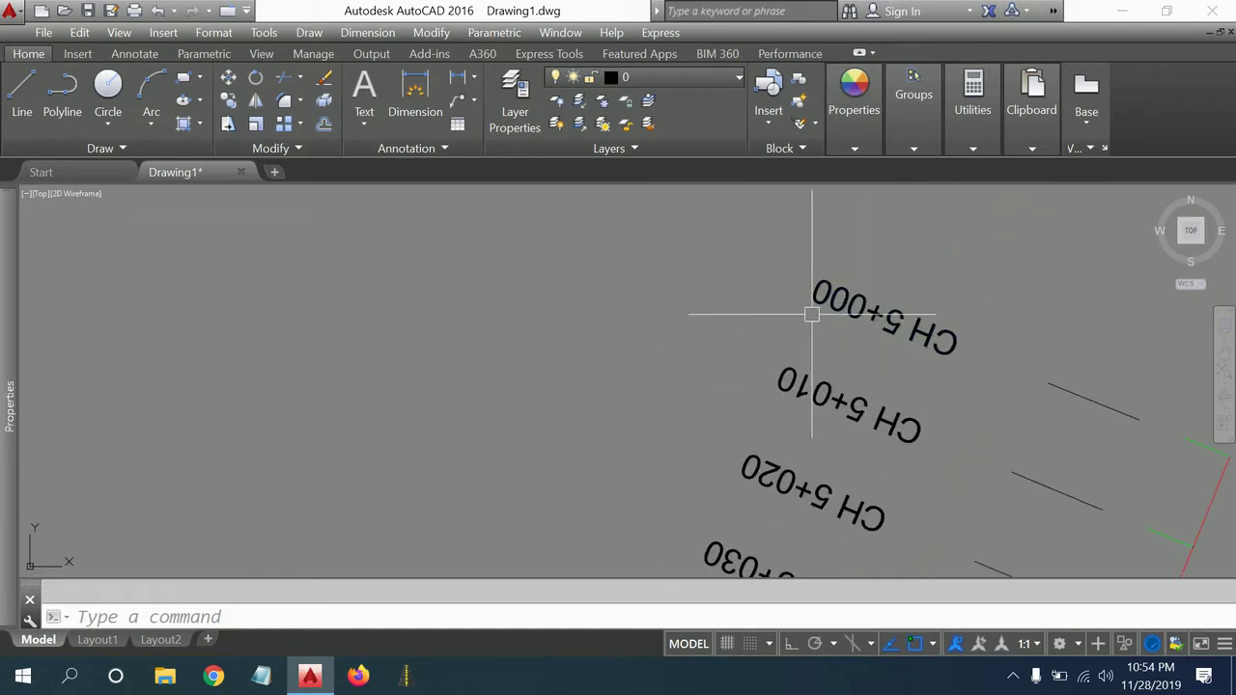
{"action": "scroll", "coordinate": [705, 309], "scroll_direction": "down", "scroll_amount": 2}
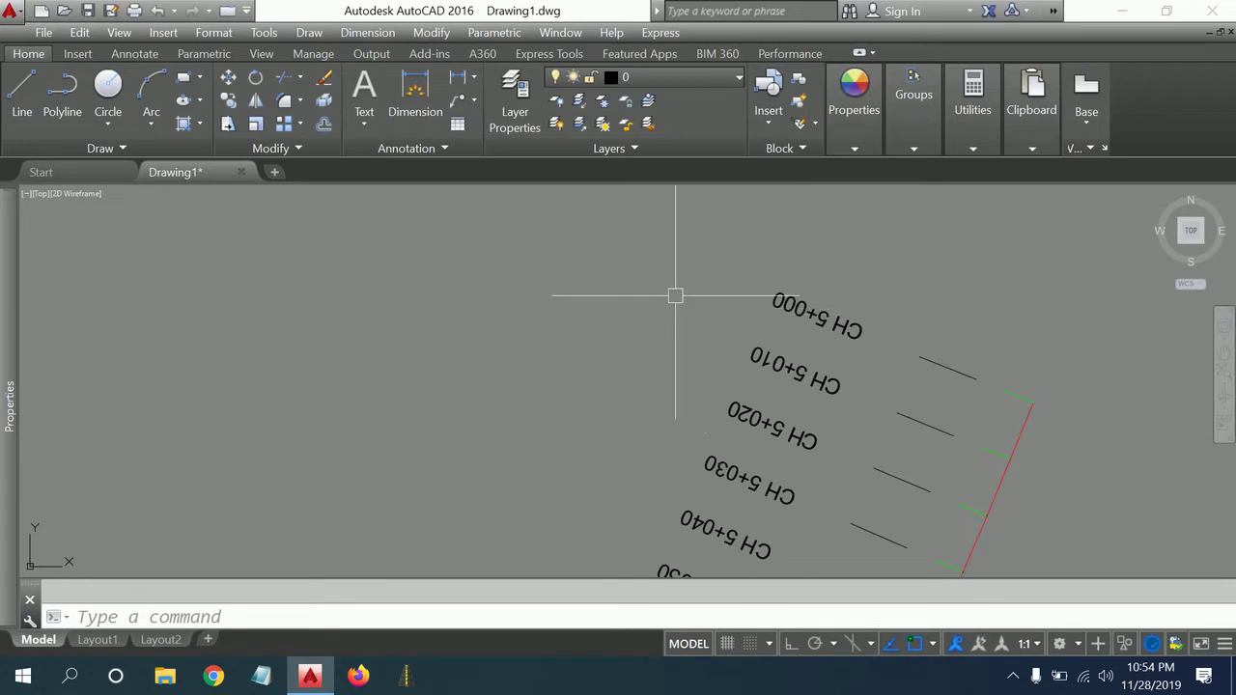
{"action": "scroll", "coordinate": [673, 293], "scroll_direction": "down", "scroll_amount": 2}
{"action": "mouse_move", "coordinate": [874, 279]}
{"action": "middle_mouse_down"}
{"action": "mouse_move", "coordinate": [784, 318]}
{"action": "mouse_move", "coordinate": [737, 277]}
{"action": "middle_mouse_up"}
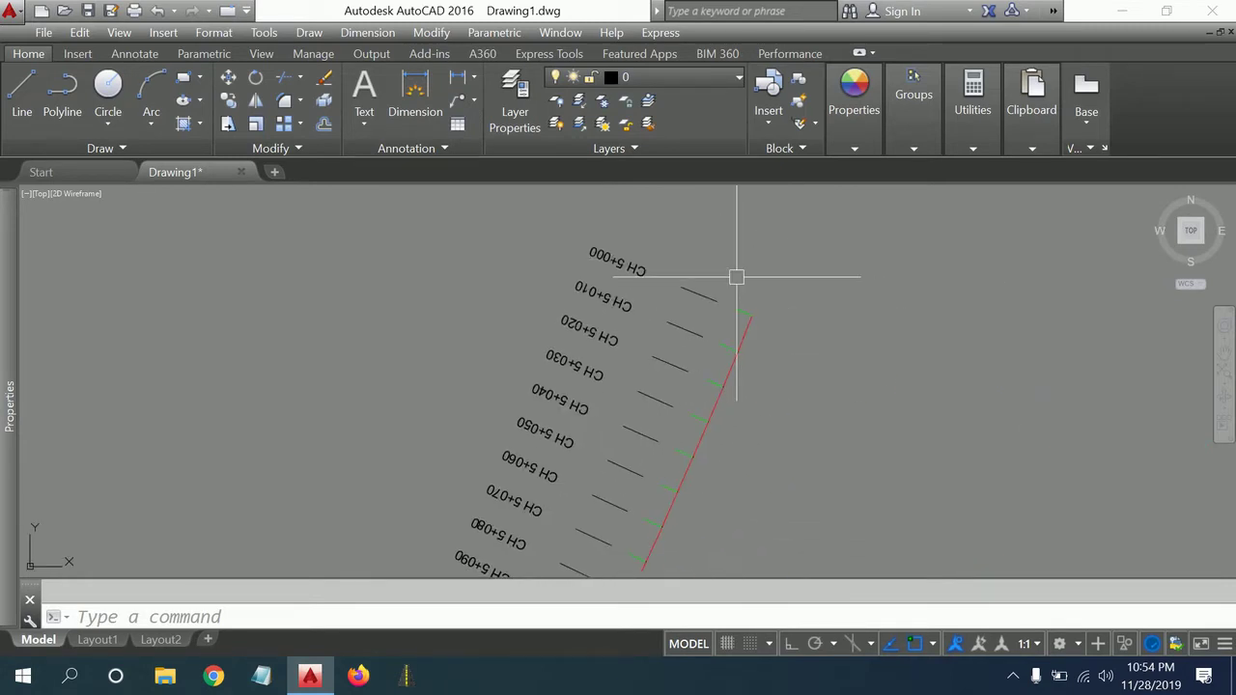
{"action": "scroll", "coordinate": [728, 299], "scroll_direction": "up", "scroll_amount": 5}
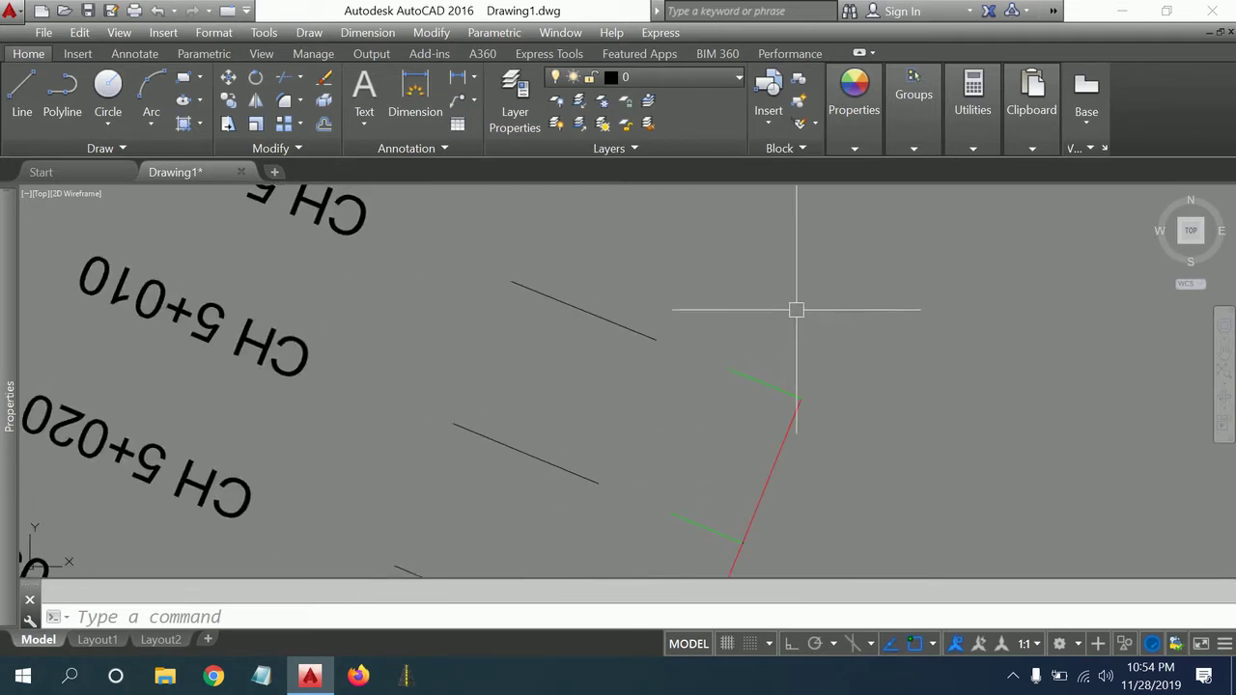
{"action": "middle_click_drag", "start_coordinate": [800, 306], "coordinate": [897, 417]}
Copy the CH 5+000 label to the centreline start and change its text to 1.
{"action": "left_click", "coordinate": [328, 275]}
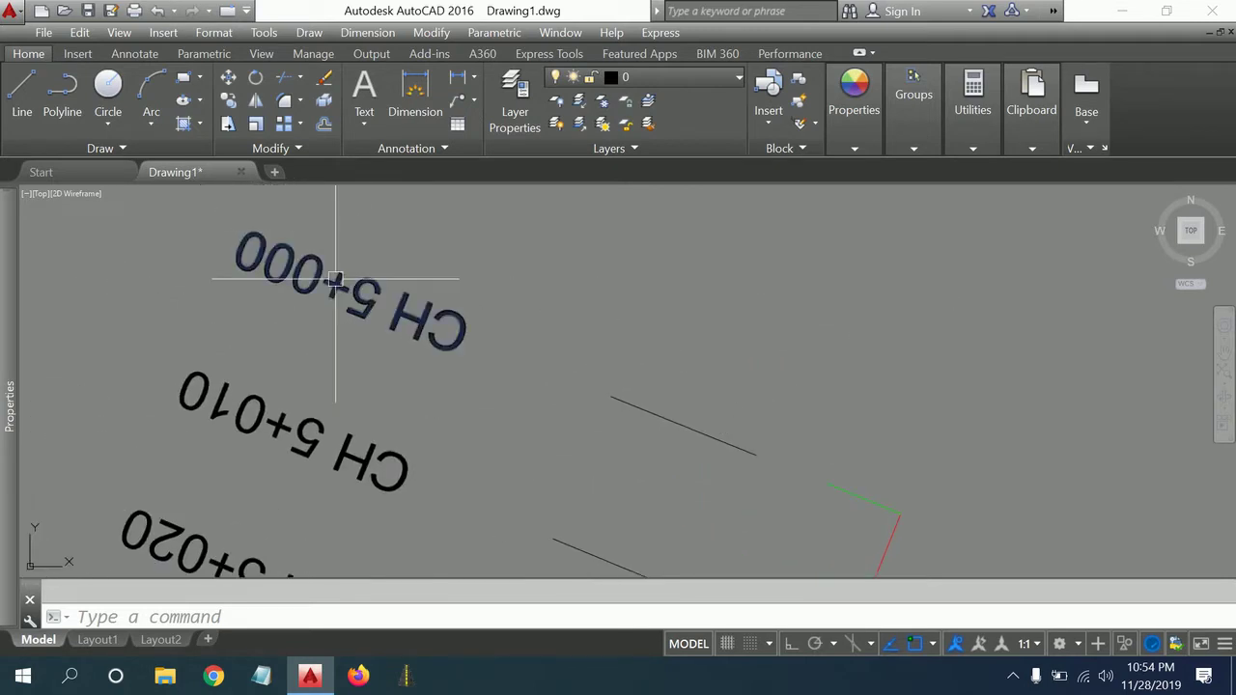
{"action": "left_click", "coordinate": [229, 100]}
{"action": "left_click", "coordinate": [478, 344]}
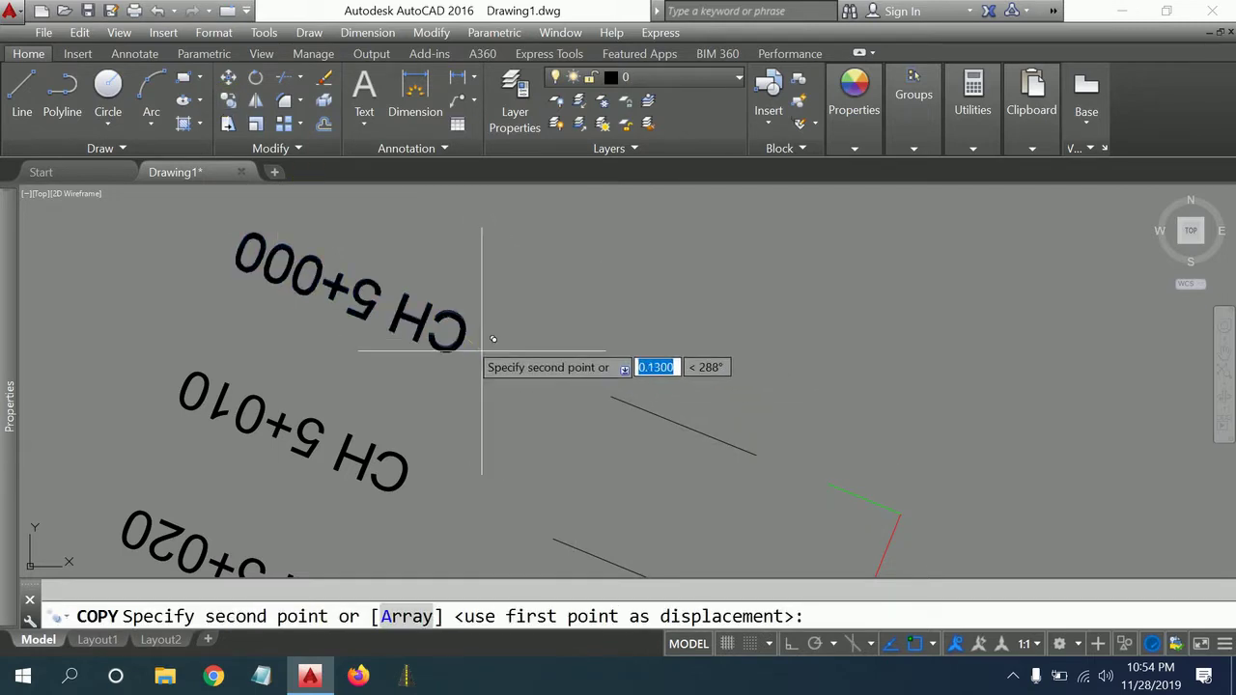
{"action": "left_click", "coordinate": [816, 467]}
{"action": "key", "text": "Escape"}
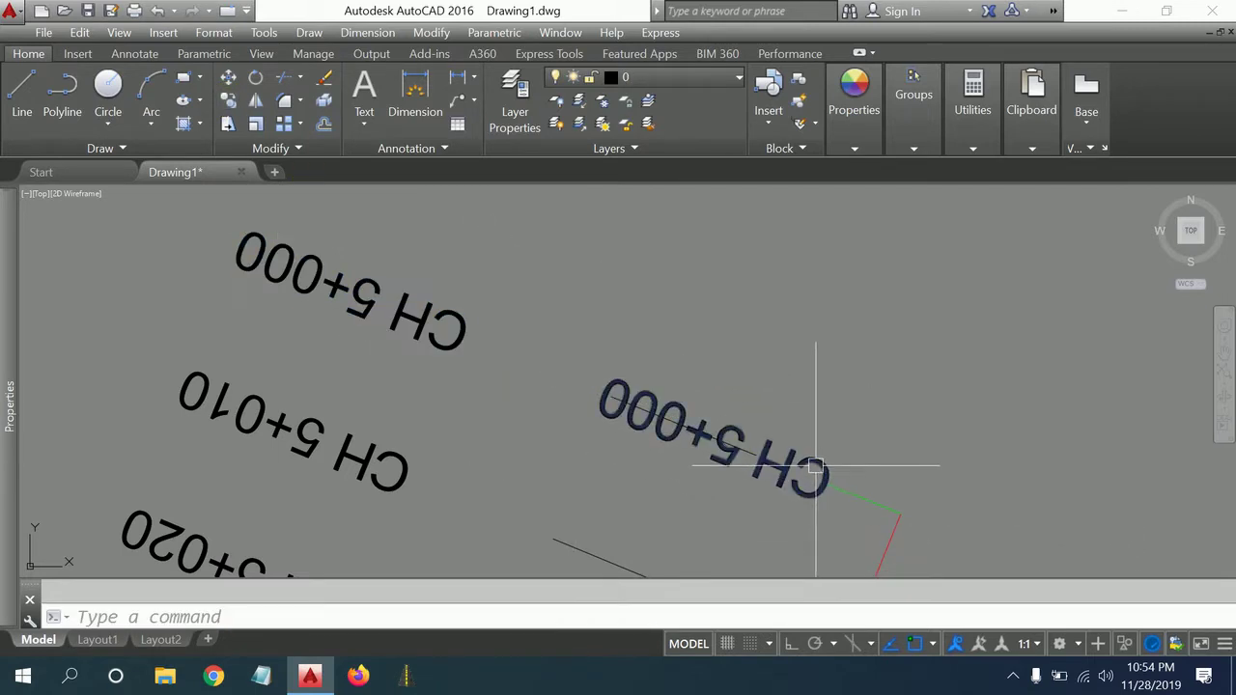
{"action": "double_click", "coordinate": [815, 467]}
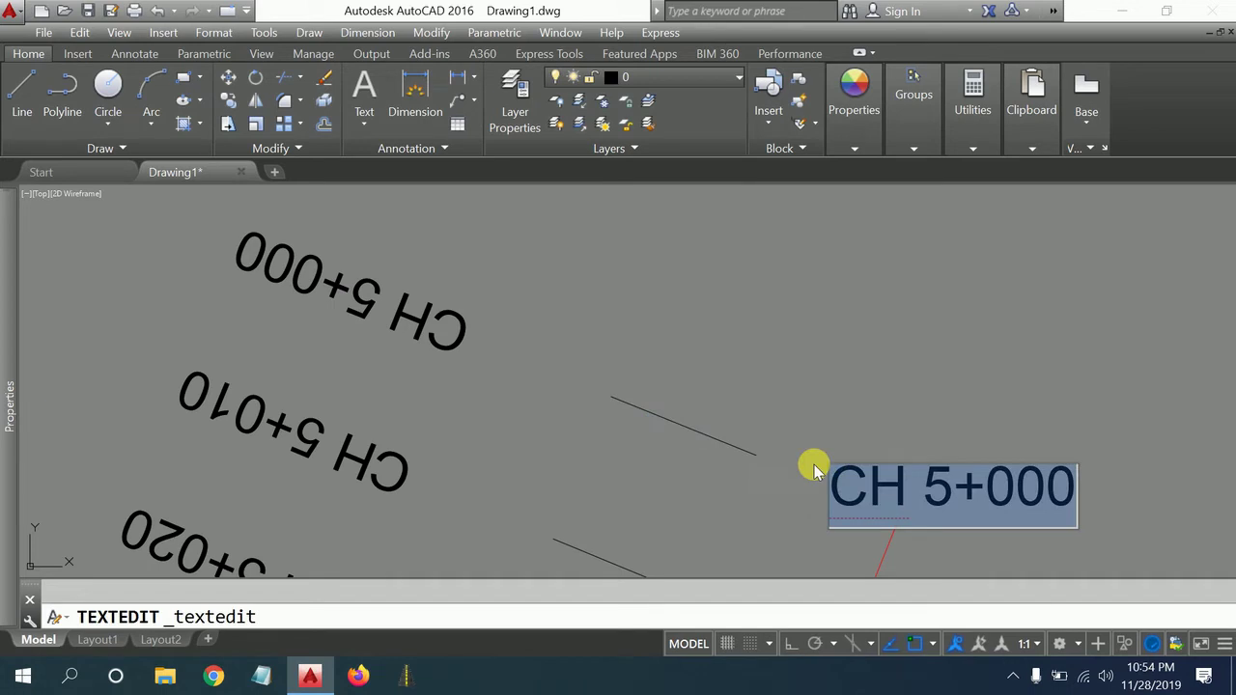
{"action": "type", "text": "1"}
{"action": "left_click", "coordinate": [834, 379]}
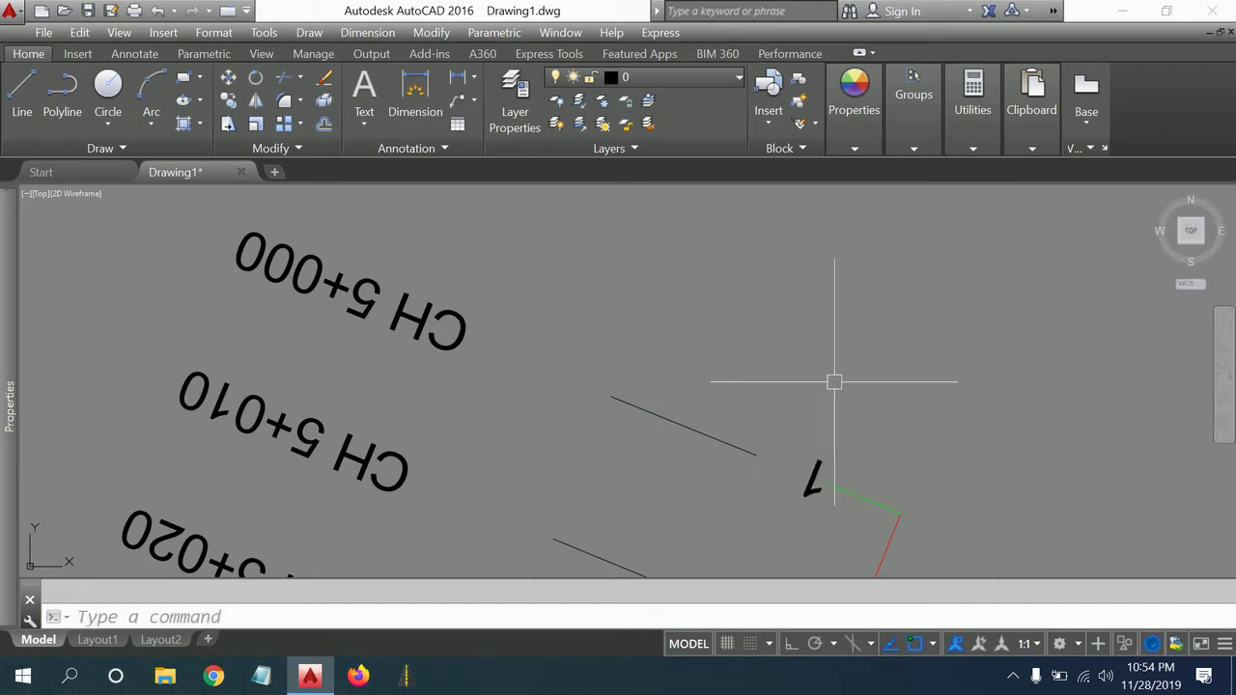
Select the new 1 label and bring up the drawing's layer list.
{"action": "scroll", "coordinate": [805, 453], "scroll_direction": "up", "scroll_amount": 4}
{"action": "scroll", "coordinate": [805, 464], "scroll_direction": "down", "scroll_amount": 3}
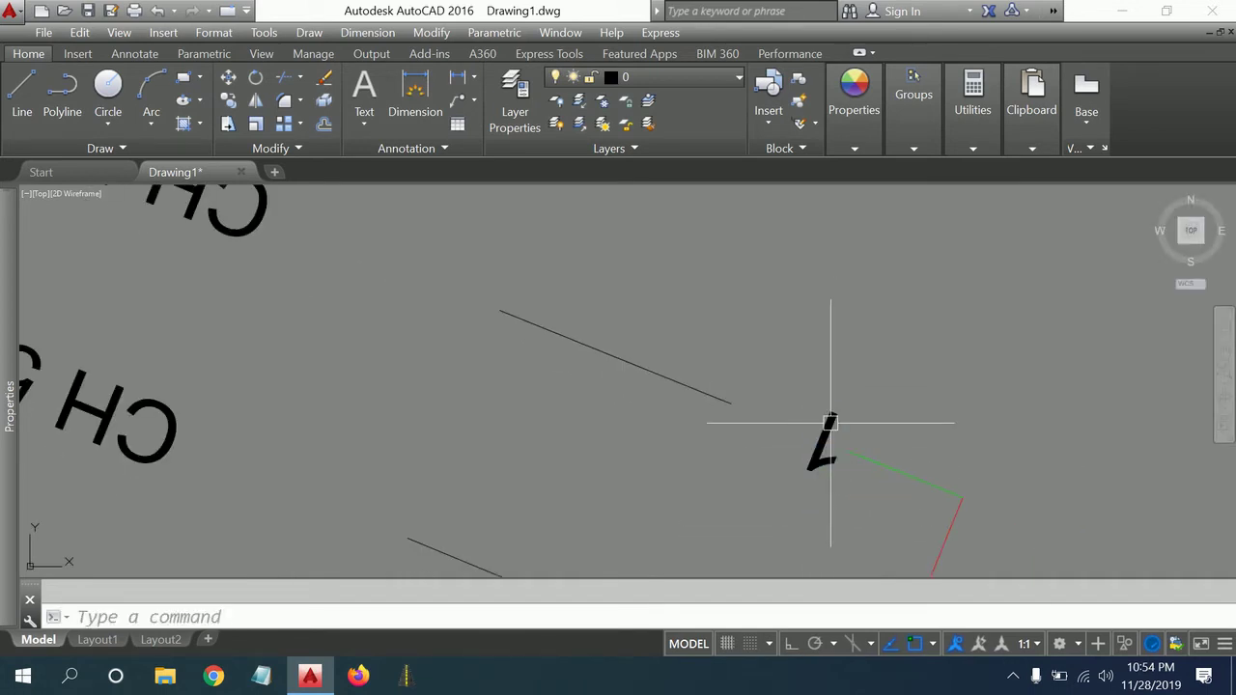
{"action": "left_click", "coordinate": [836, 411]}
{"action": "left_click", "coordinate": [811, 433]}
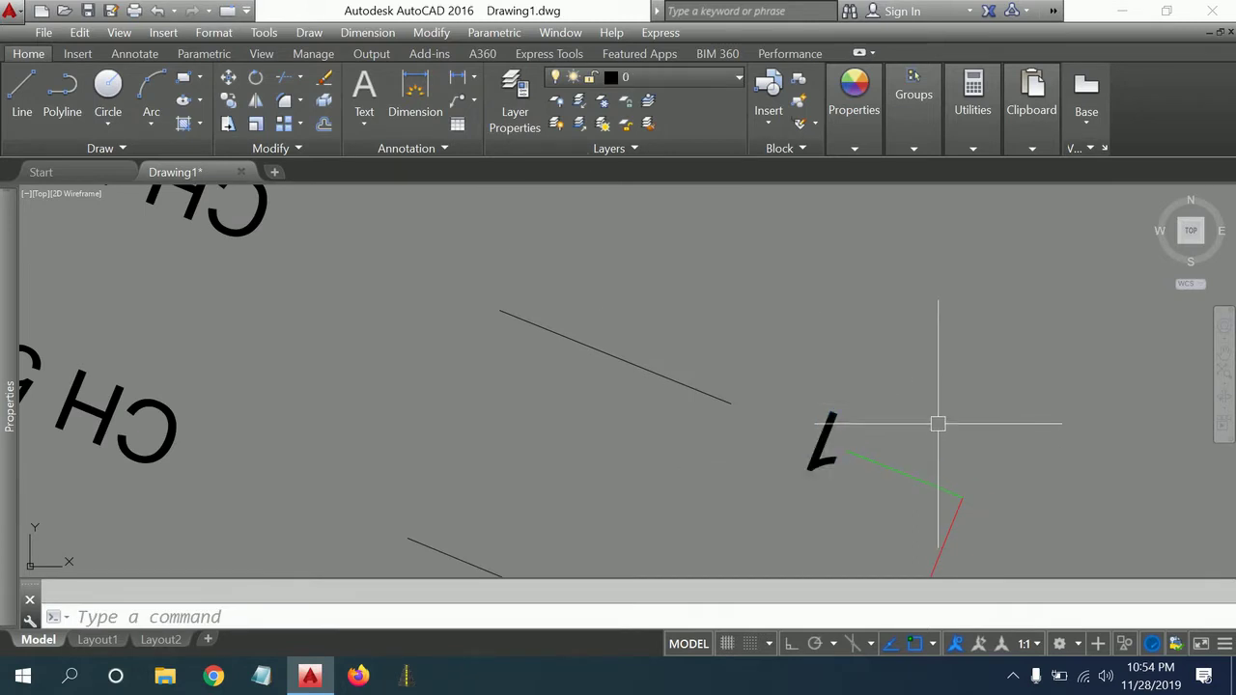
{"action": "scroll", "coordinate": [937, 421], "scroll_direction": "down", "scroll_amount": 2}
{"action": "scroll", "coordinate": [831, 425], "scroll_direction": "up", "scroll_amount": 4}
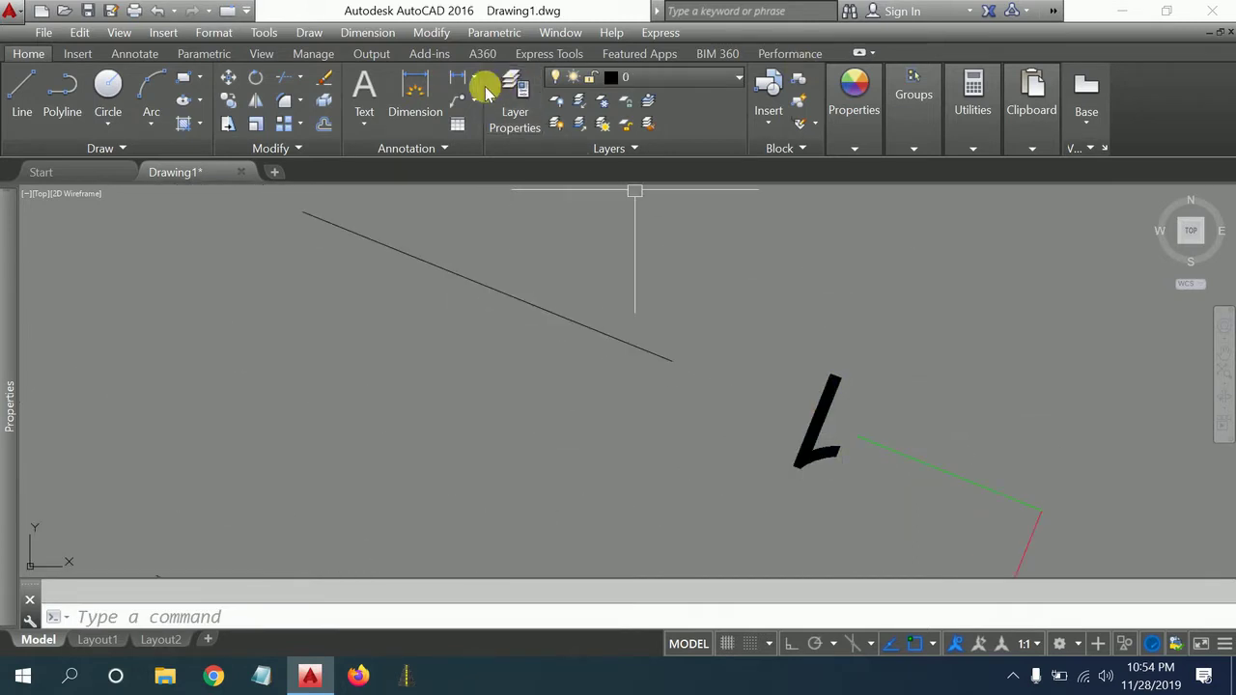
{"action": "left_click", "coordinate": [512, 93]}
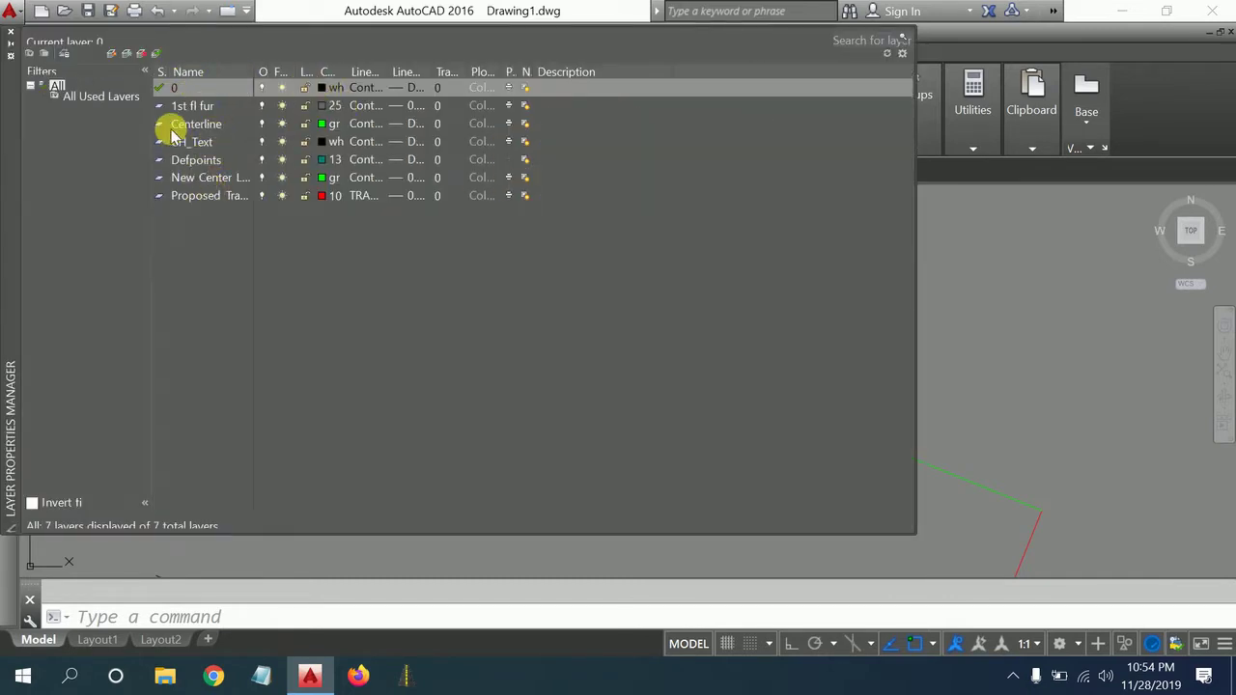
Add a new layer named Numberic.
{"action": "left_click", "coordinate": [126, 54]}
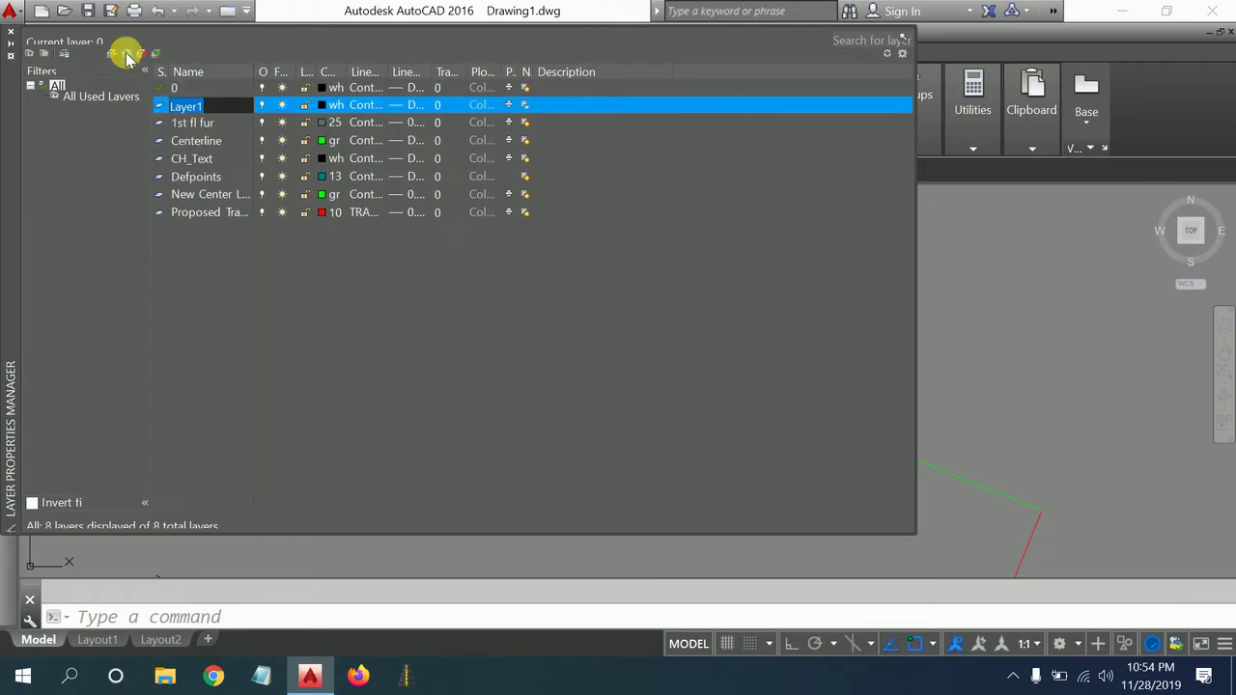
{"action": "type", "text": "Num"}
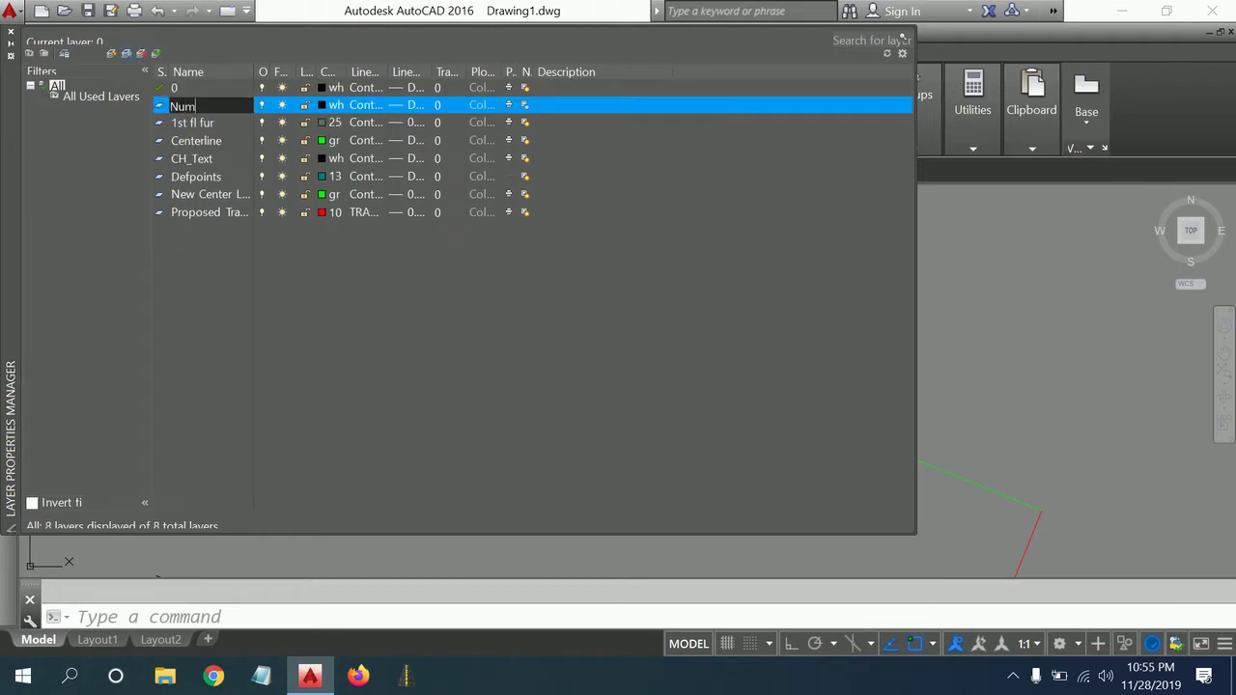
{"action": "type", "text": "beric"}
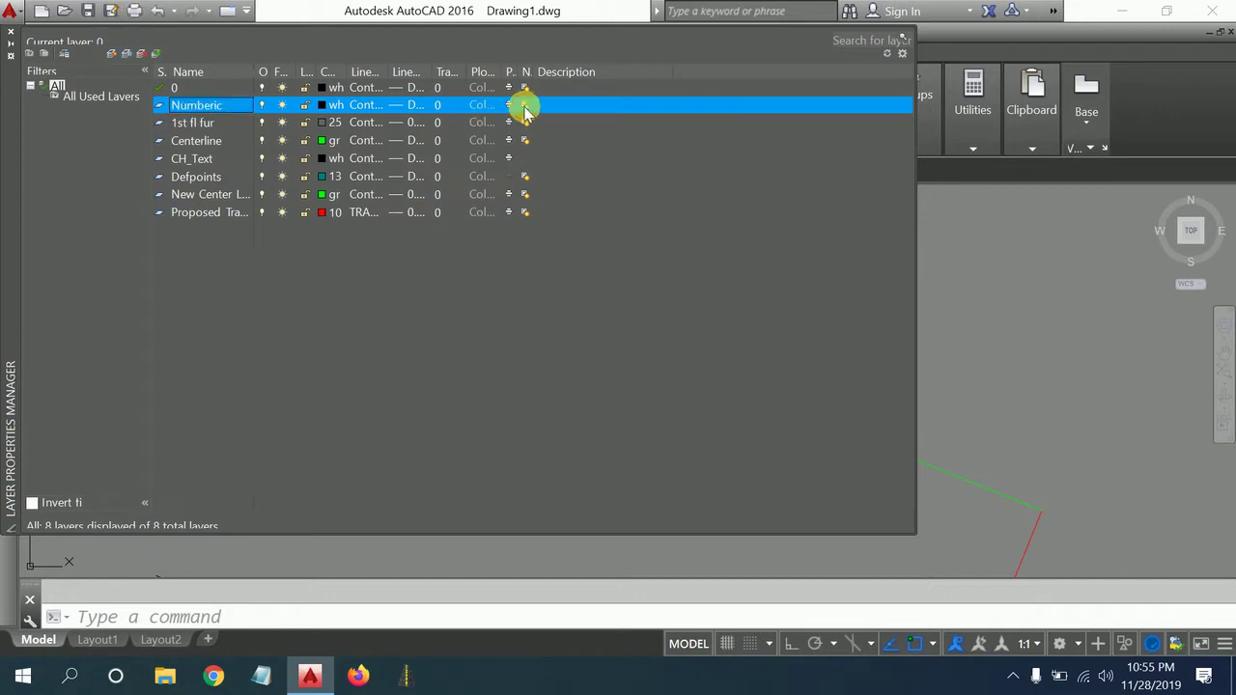
{"action": "left_click", "coordinate": [525, 108]}
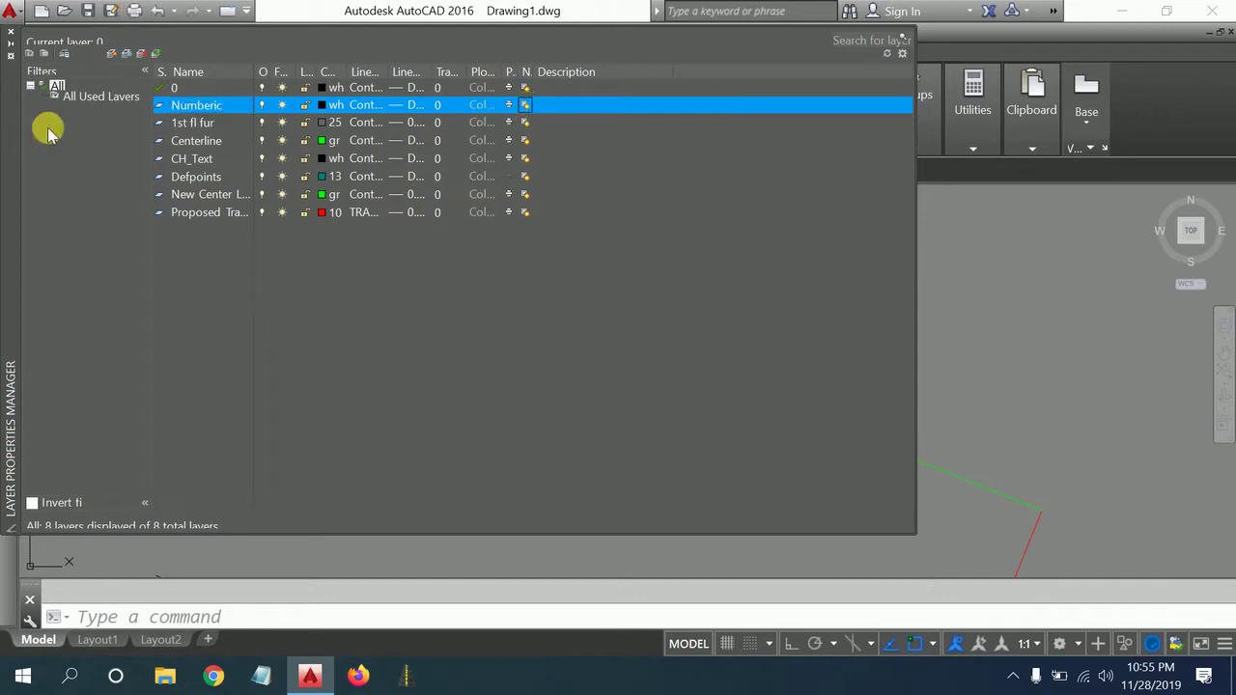
Assign the 1 label to the Numberic layer, then clear the selection.
{"action": "left_click", "coordinate": [8, 36]}
{"action": "left_click_drag", "start_coordinate": [891, 322], "coordinate": [767, 386]}
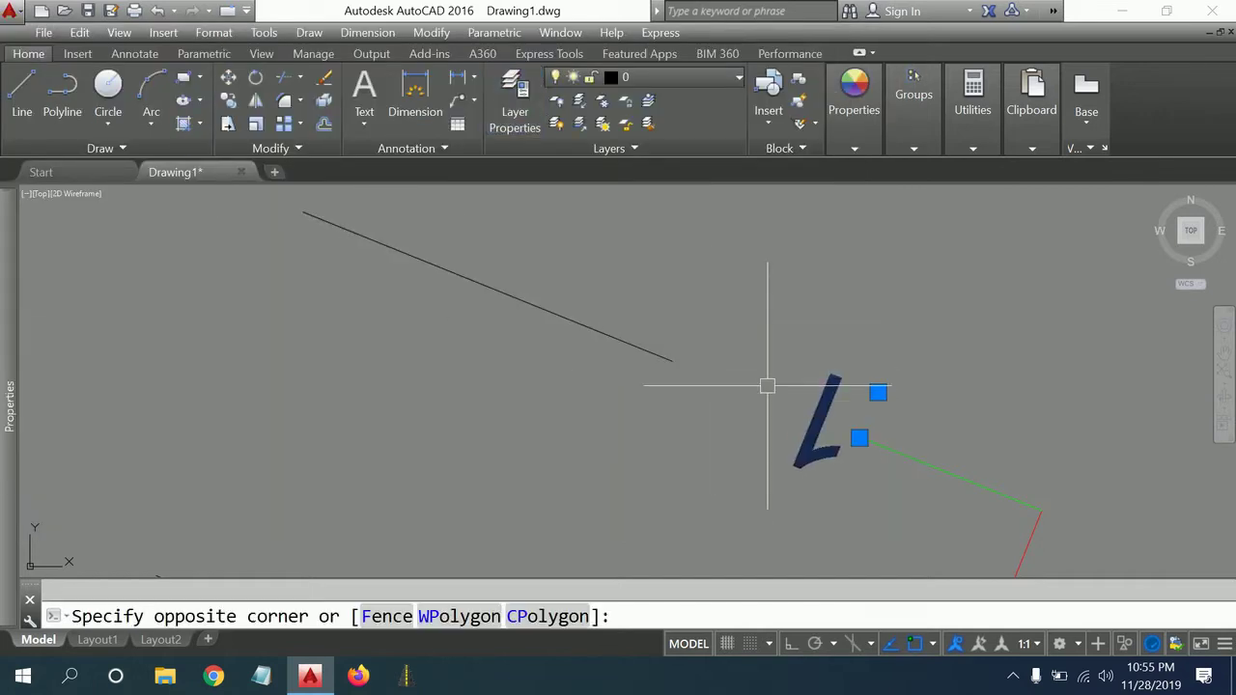
{"action": "left_click", "coordinate": [686, 77]}
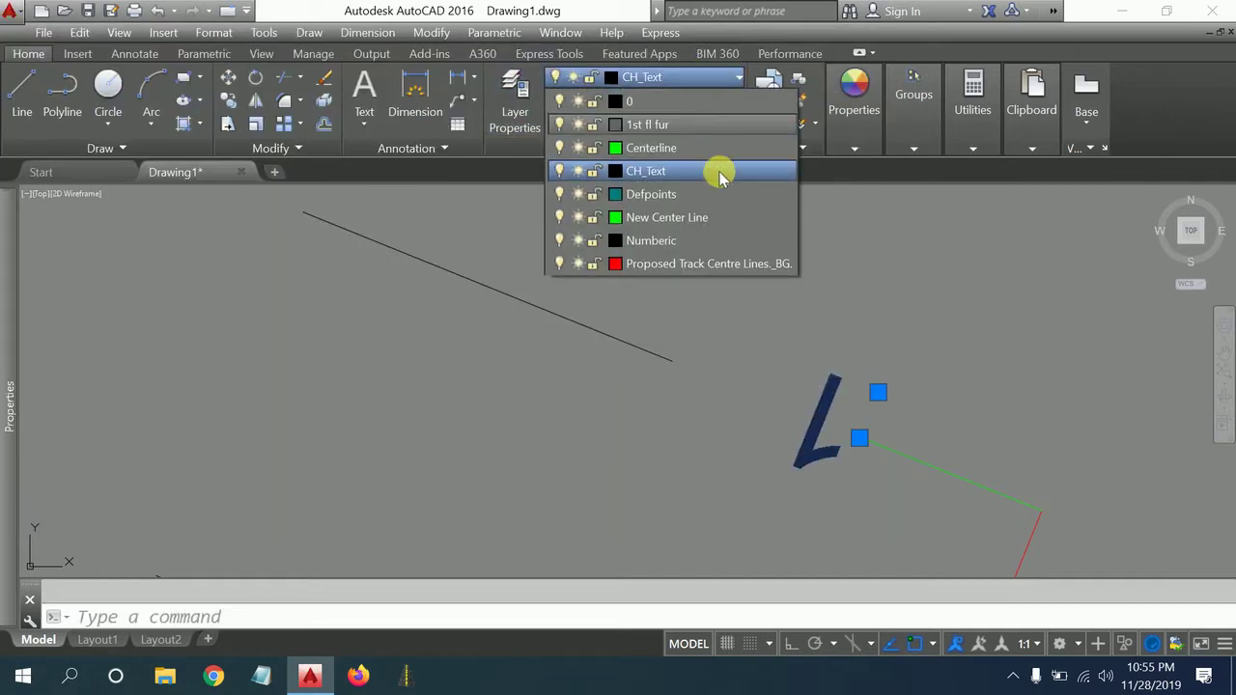
{"action": "left_click", "coordinate": [666, 240]}
{"action": "middle_click_drag", "start_coordinate": [816, 425], "coordinate": [797, 377]}
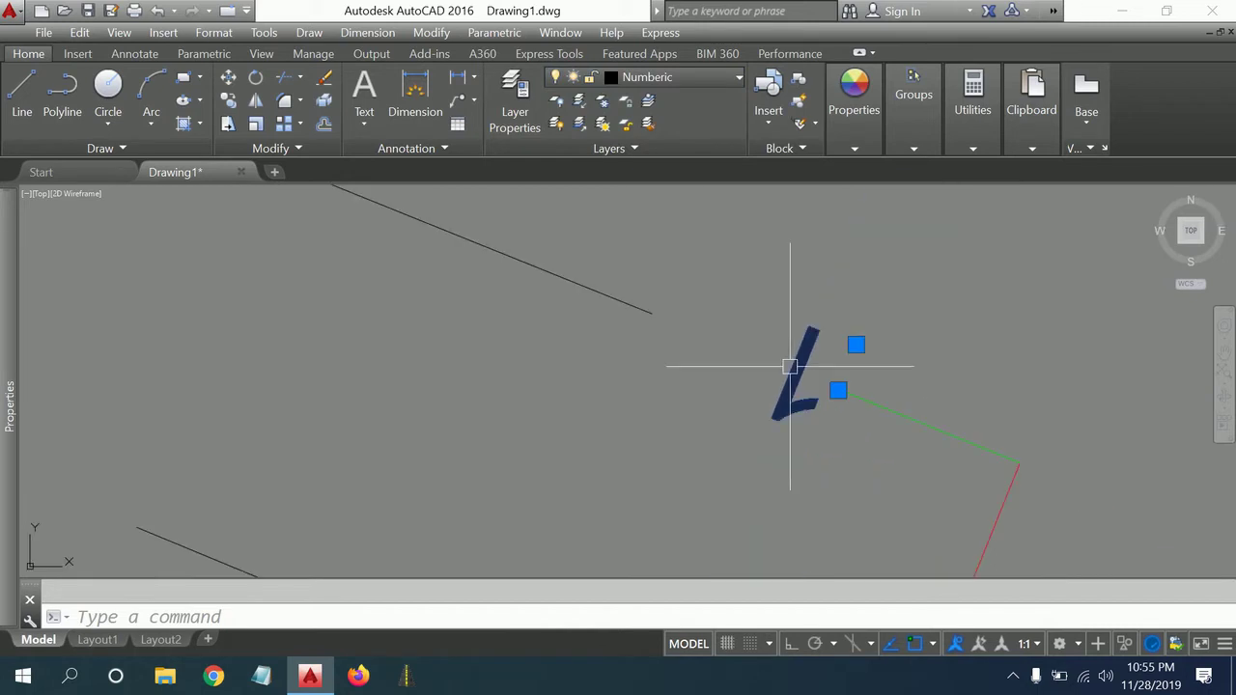
{"action": "scroll", "coordinate": [801, 374], "scroll_direction": "up", "scroll_amount": 3}
{"action": "scroll", "coordinate": [773, 294], "scroll_direction": "down", "scroll_amount": 3}
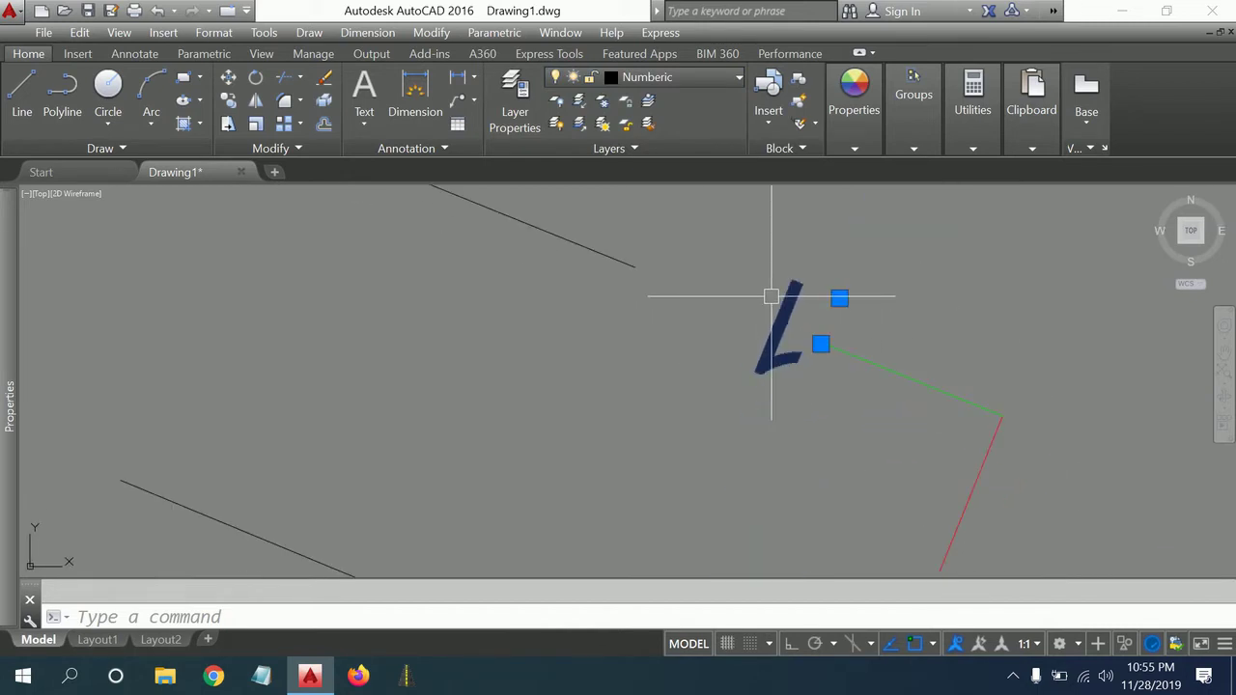
{"action": "key", "text": "Escape"}
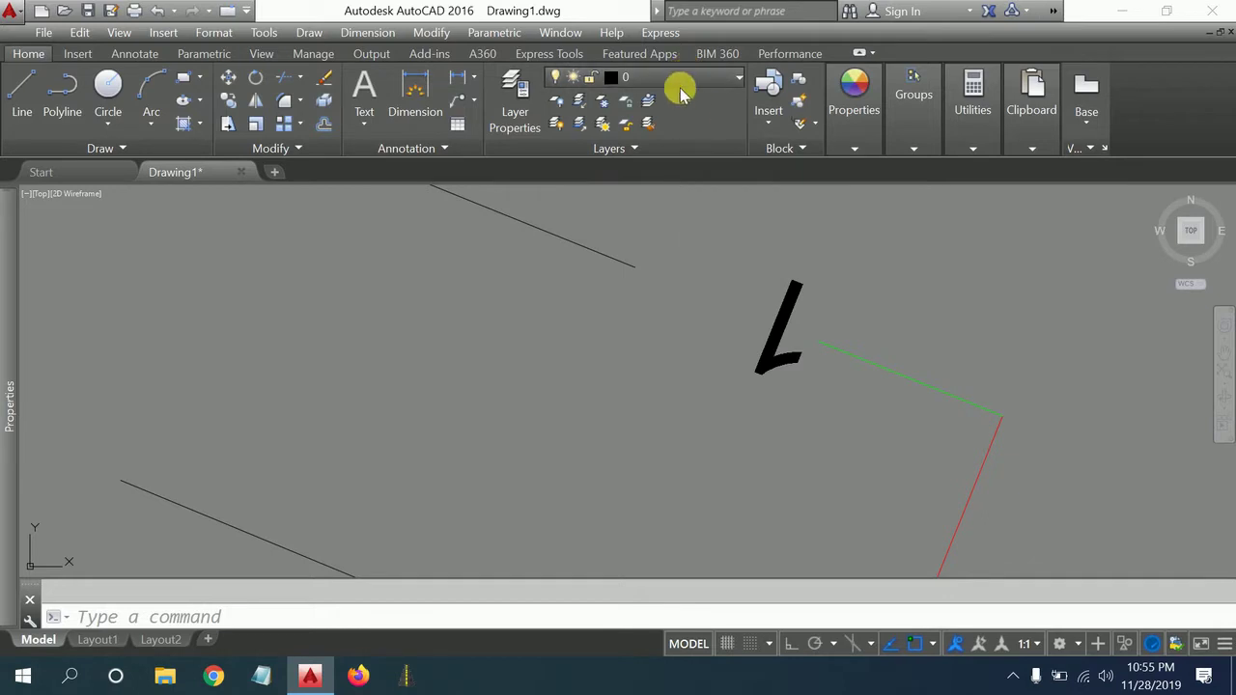
{"action": "scroll", "coordinate": [786, 337], "scroll_direction": "up", "scroll_amount": 2}
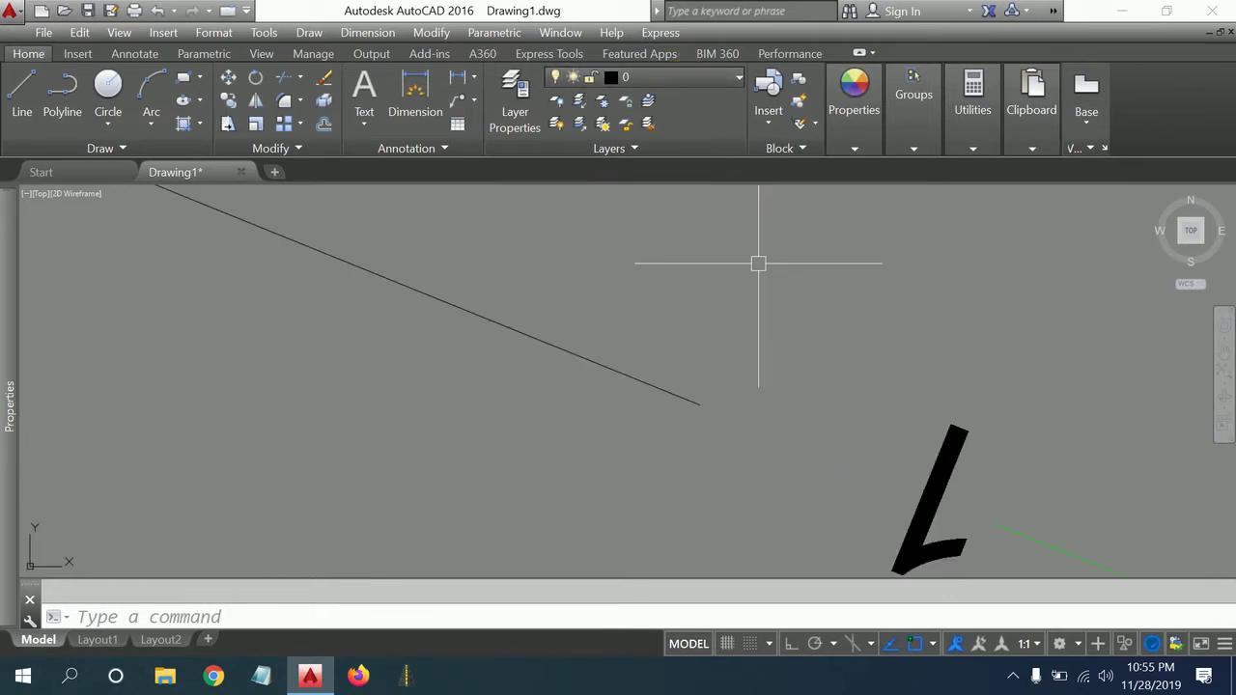
{"action": "middle_click_drag", "start_coordinate": [1004, 465], "coordinate": [772, 359]}
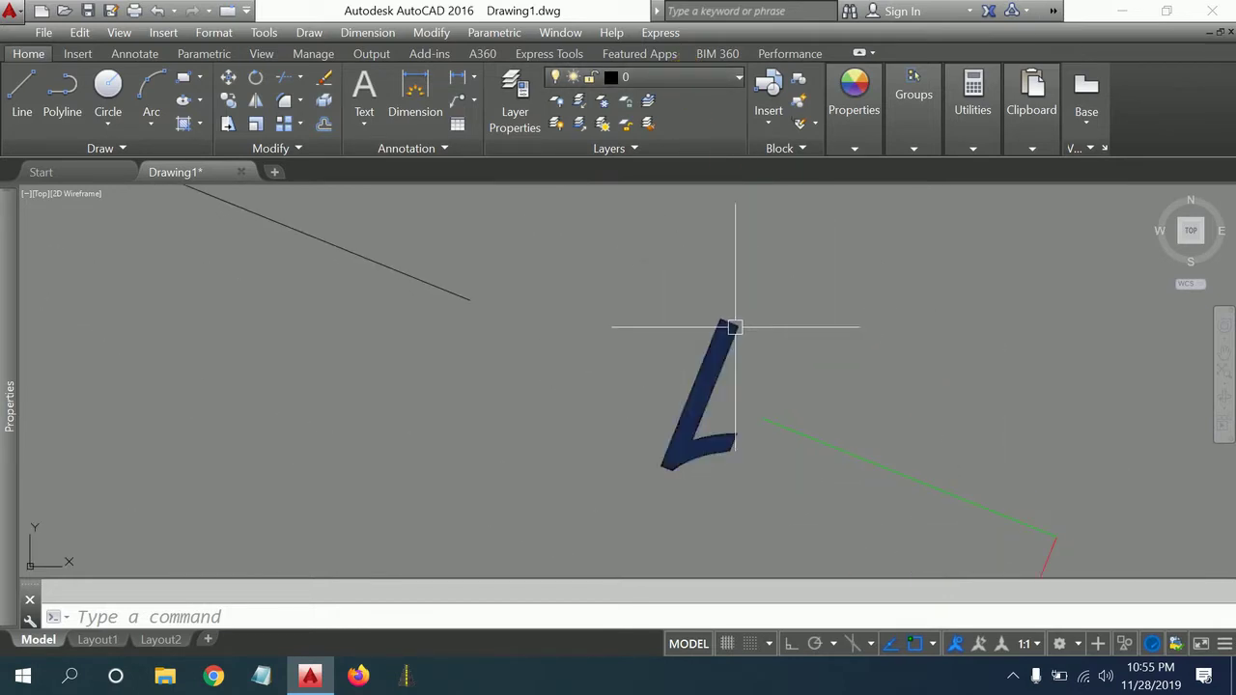
Path-array the 1 label using the red centreline as the path.
{"action": "left_click", "coordinate": [301, 126]}
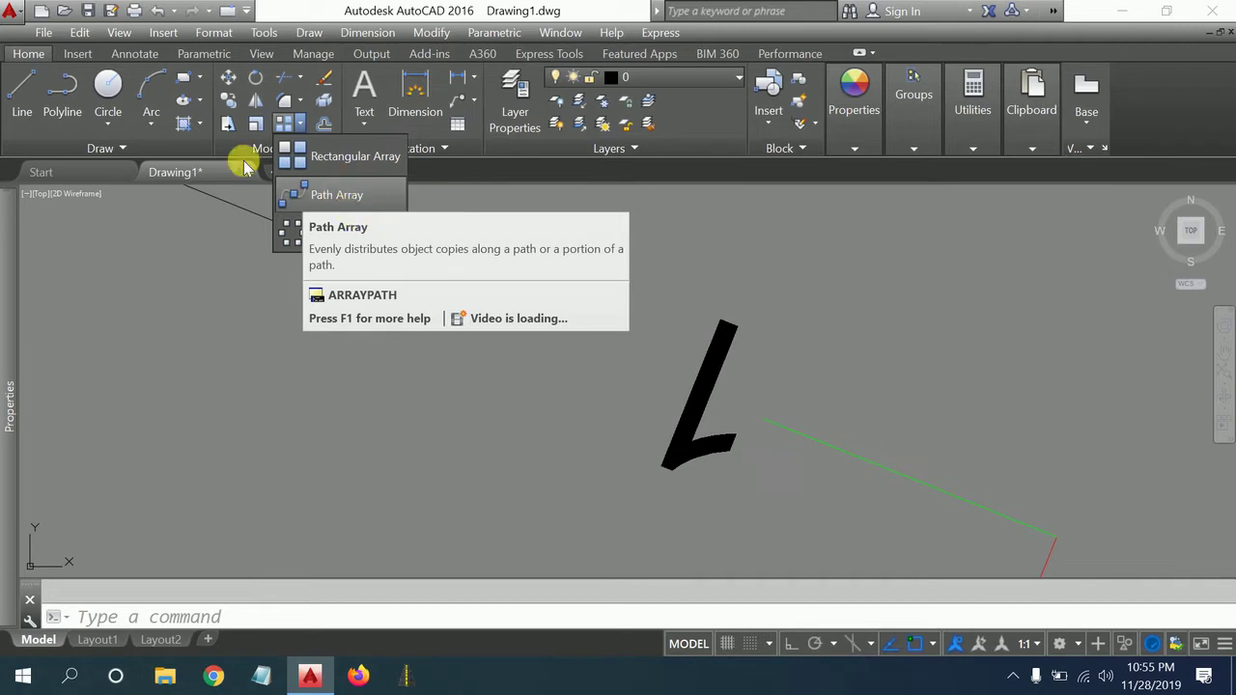
{"action": "left_click", "coordinate": [328, 194]}
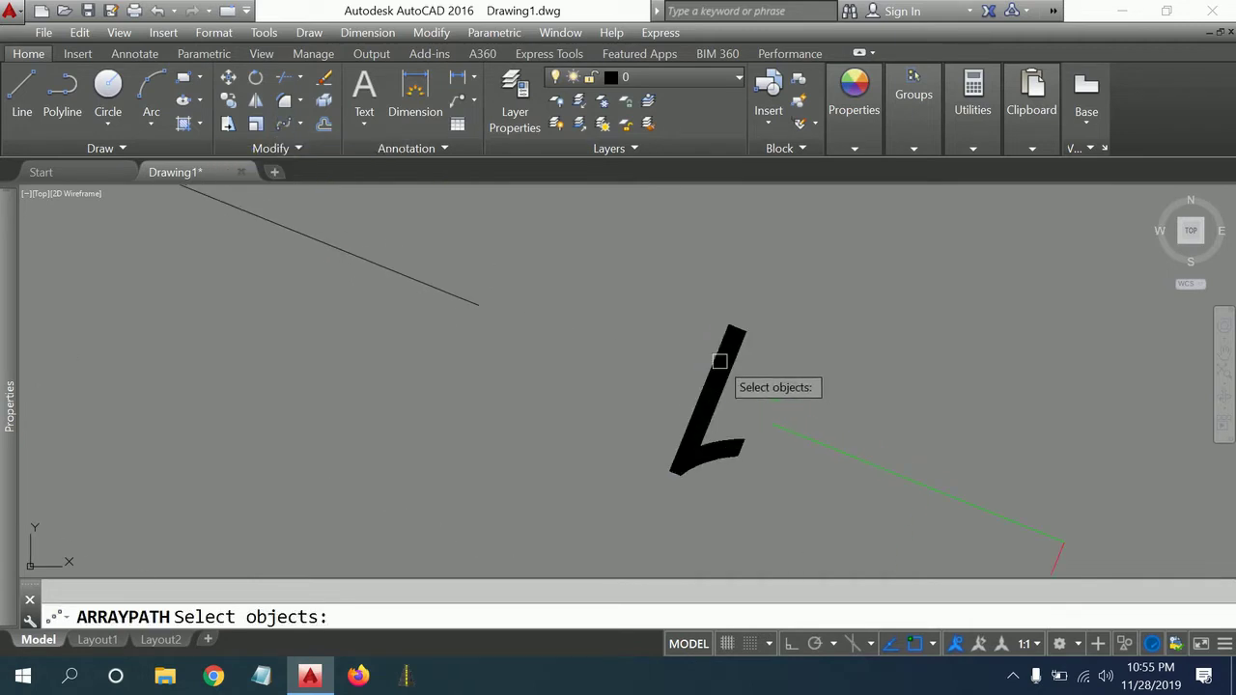
{"action": "left_click", "coordinate": [688, 453]}
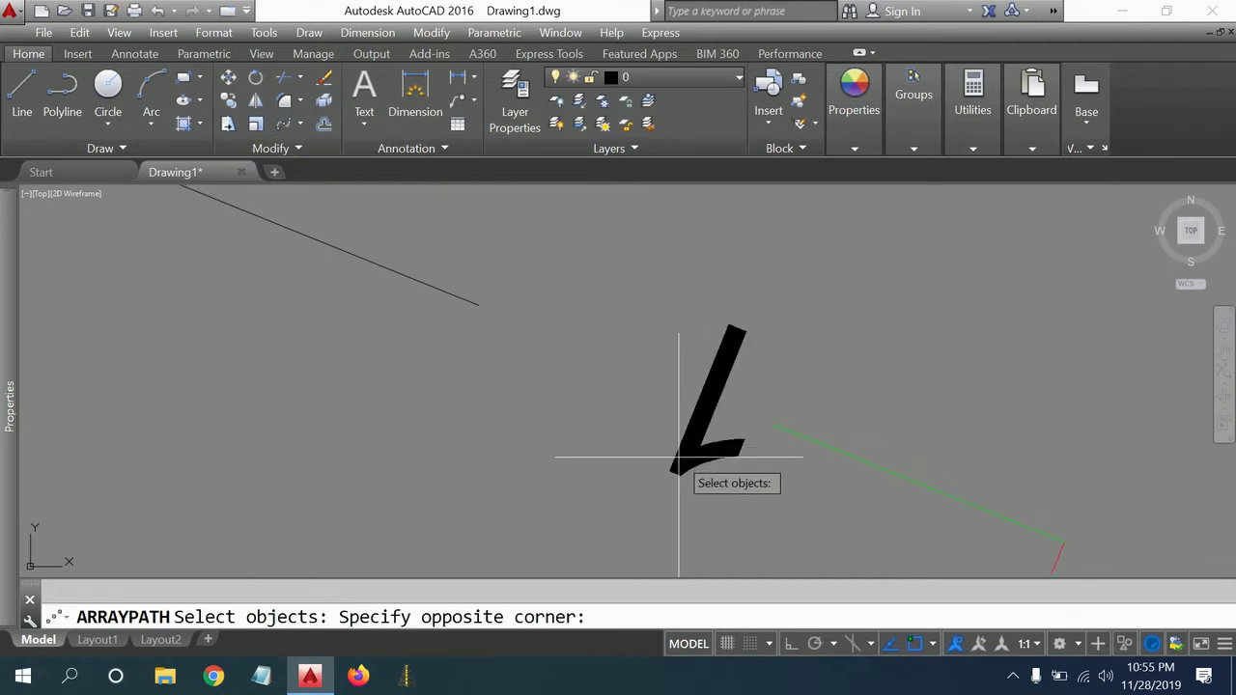
{"action": "left_click", "coordinate": [627, 439]}
{"action": "scroll", "coordinate": [643, 347], "scroll_direction": "down", "scroll_amount": 3}
{"action": "scroll", "coordinate": [682, 322], "scroll_direction": "down", "scroll_amount": 2}
{"action": "scroll", "coordinate": [789, 308], "scroll_direction": "up", "scroll_amount": 2}
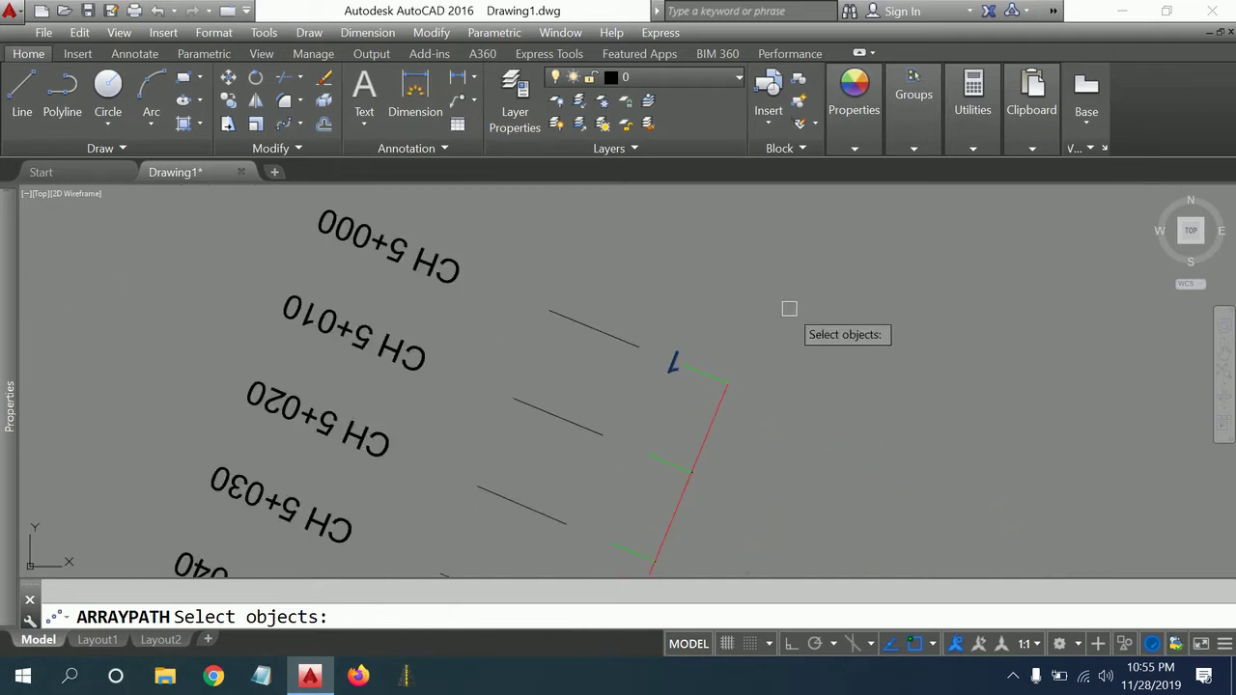
{"action": "key", "text": "Return"}
{"action": "left_click", "coordinate": [721, 405]}
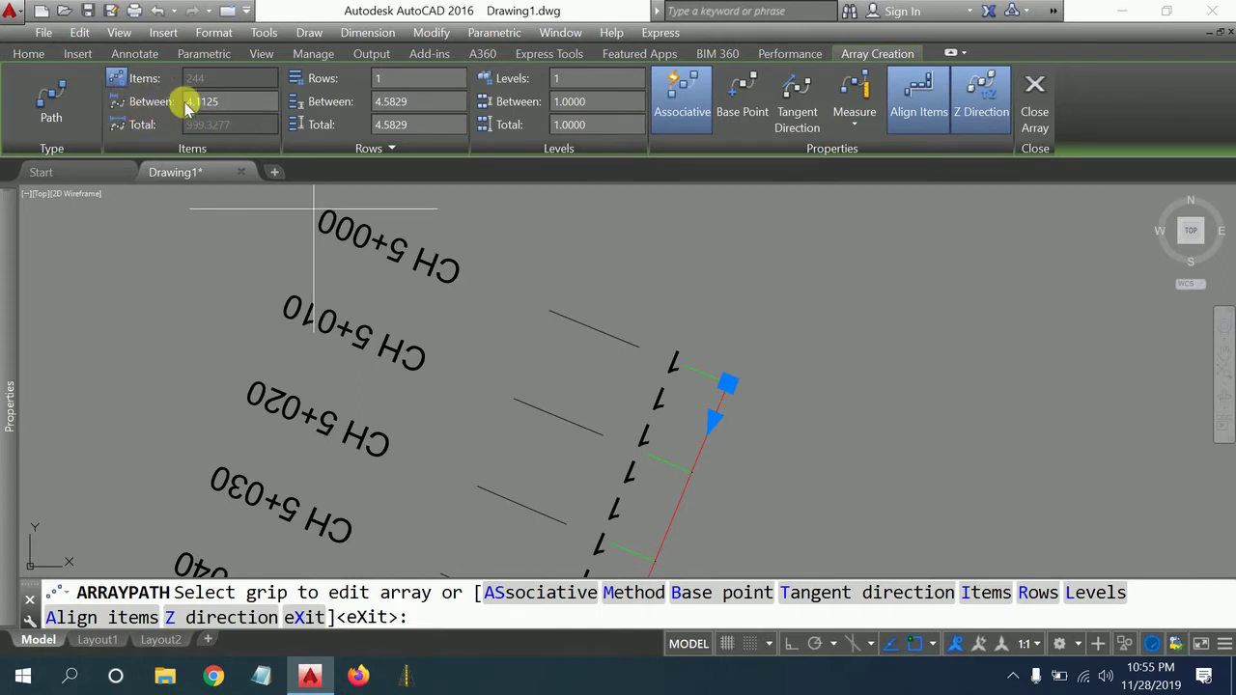
Set the path array to 101 items spaced 10 apart and commit it.
{"action": "scroll", "coordinate": [690, 489], "scroll_direction": "up", "scroll_amount": 2}
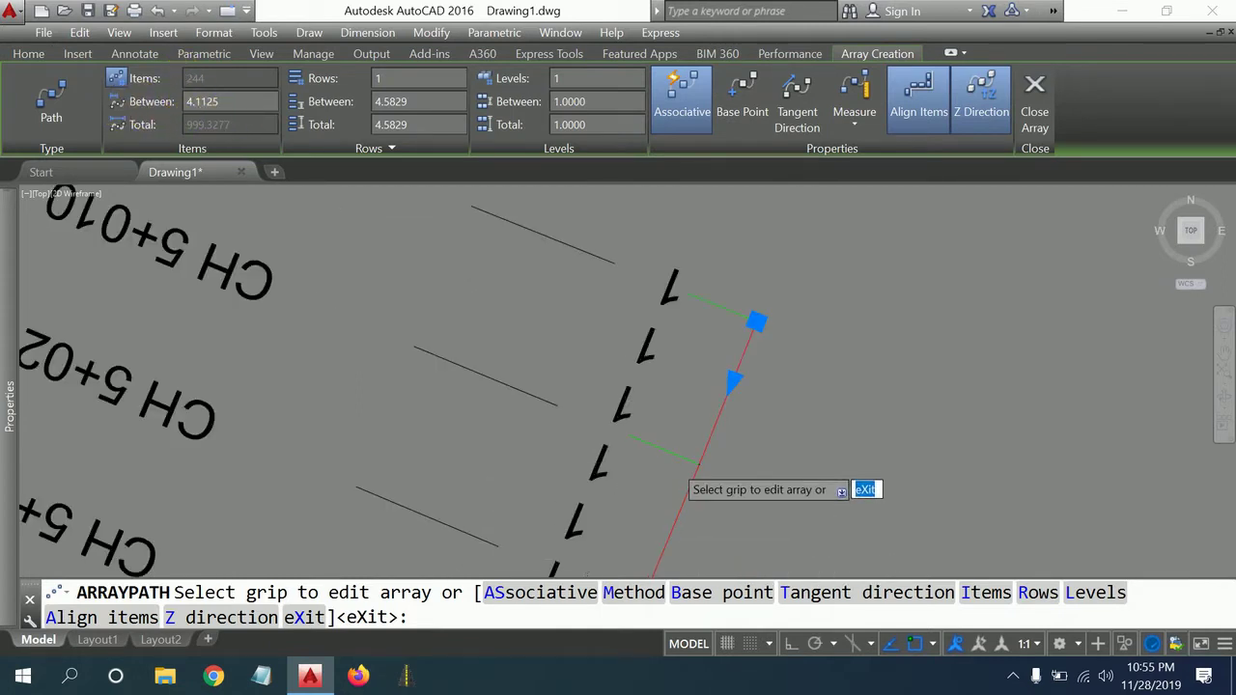
{"action": "scroll", "coordinate": [801, 240], "scroll_direction": "up", "scroll_amount": 2}
{"action": "scroll", "coordinate": [790, 339], "scroll_direction": "up", "scroll_amount": 1}
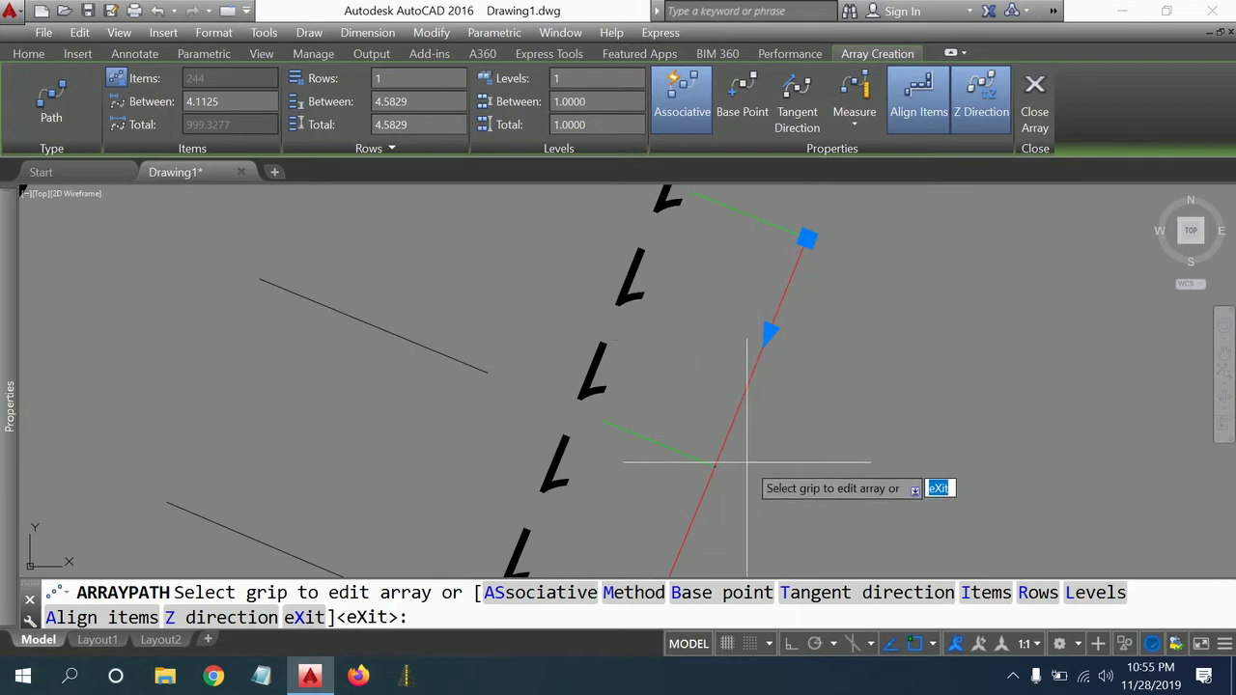
{"action": "left_click", "coordinate": [224, 94]}
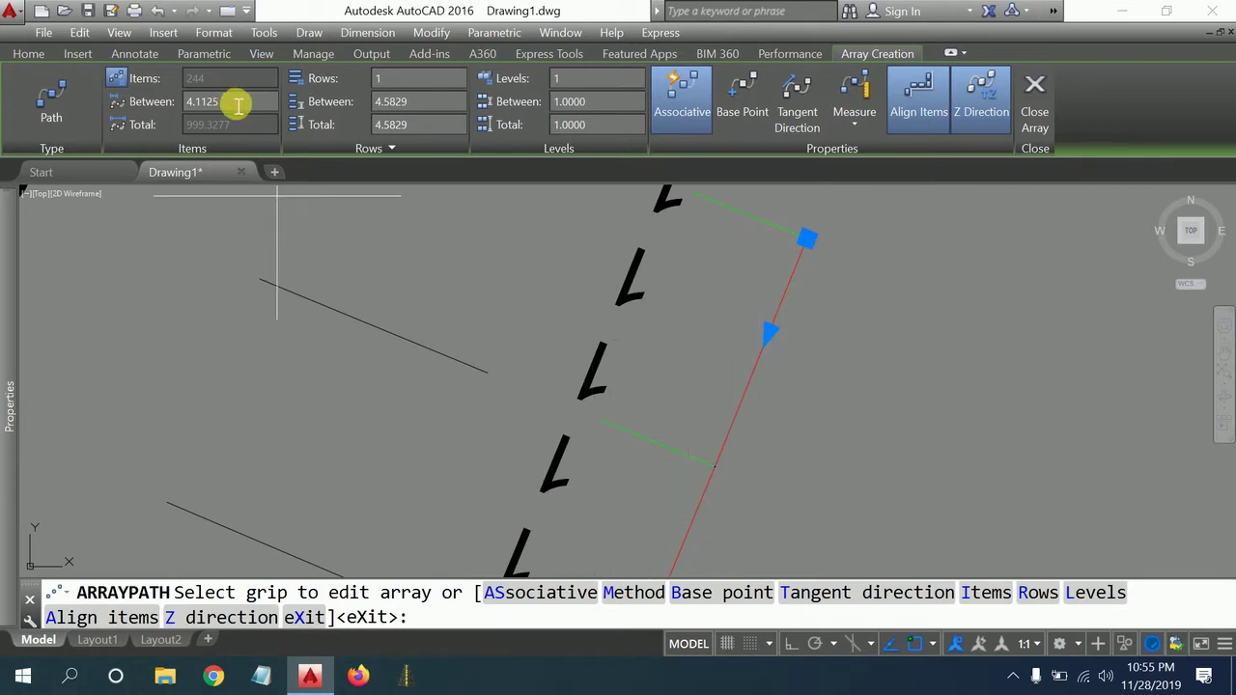
{"action": "left_click_drag", "start_coordinate": [237, 105], "coordinate": [195, 106]}
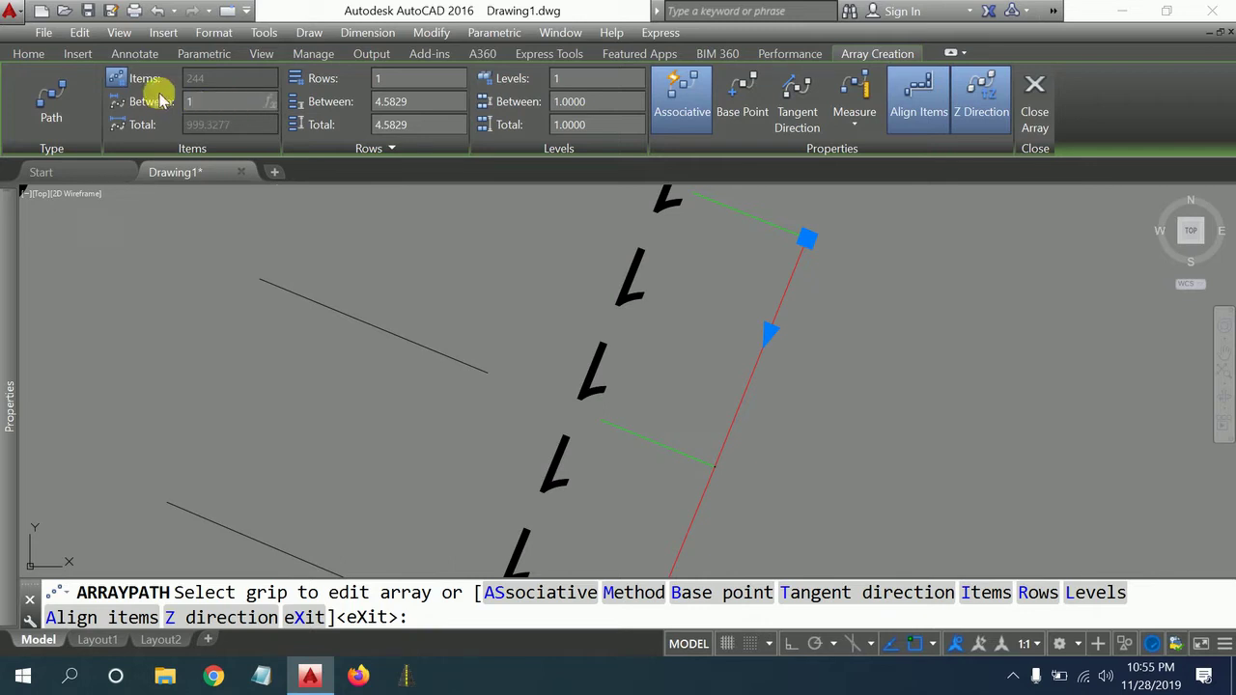
{"action": "type", "text": "0"}
{"action": "key", "text": "Return"}
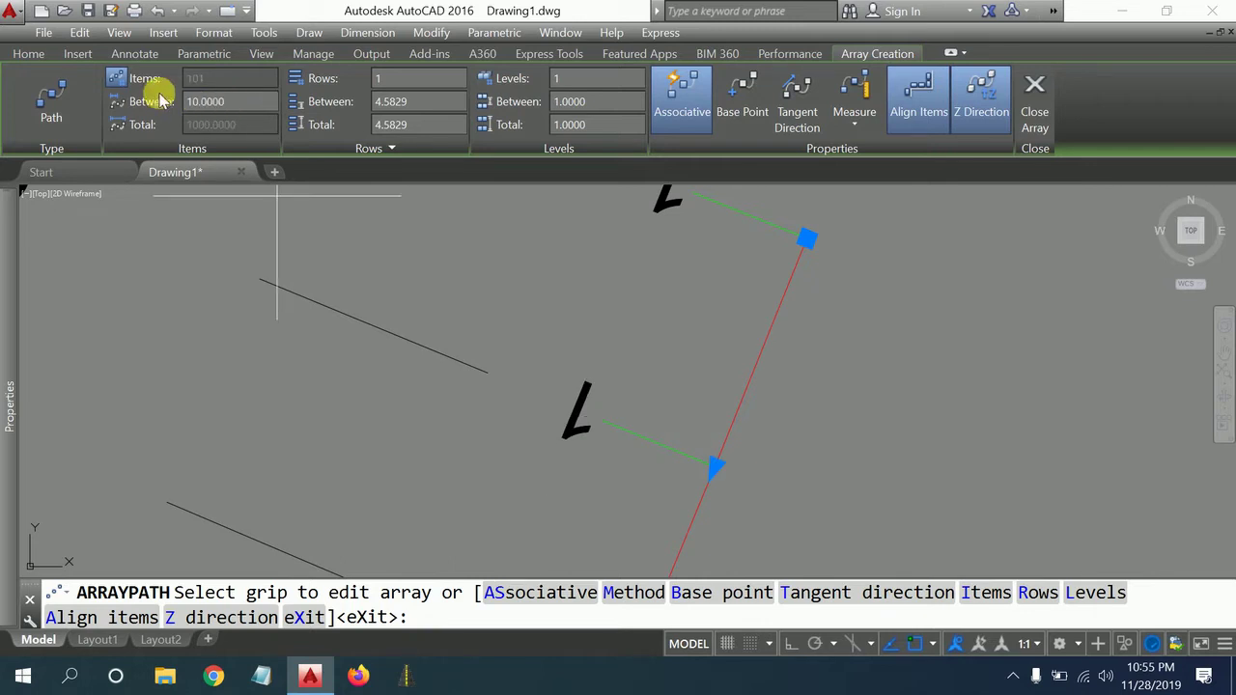
{"action": "scroll", "coordinate": [635, 326], "scroll_direction": "down", "scroll_amount": 3}
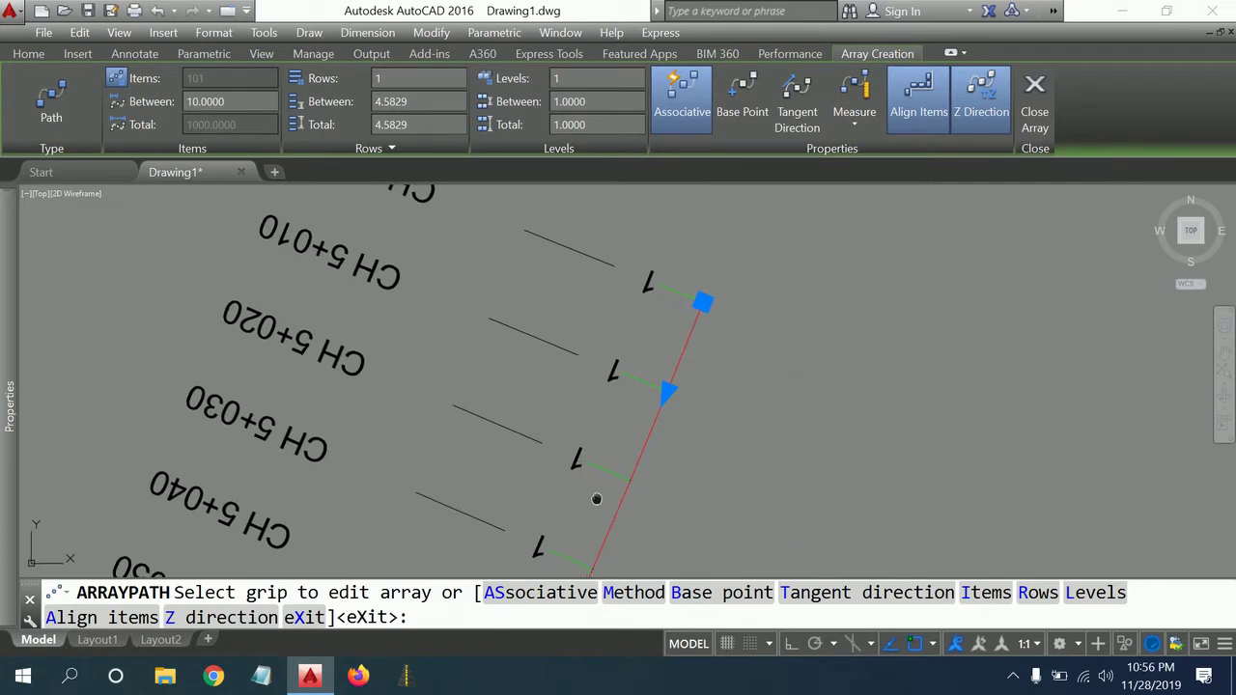
{"action": "scroll", "coordinate": [617, 435], "scroll_direction": "up", "scroll_amount": 1}
{"action": "scroll", "coordinate": [642, 300], "scroll_direction": "up", "scroll_amount": 4}
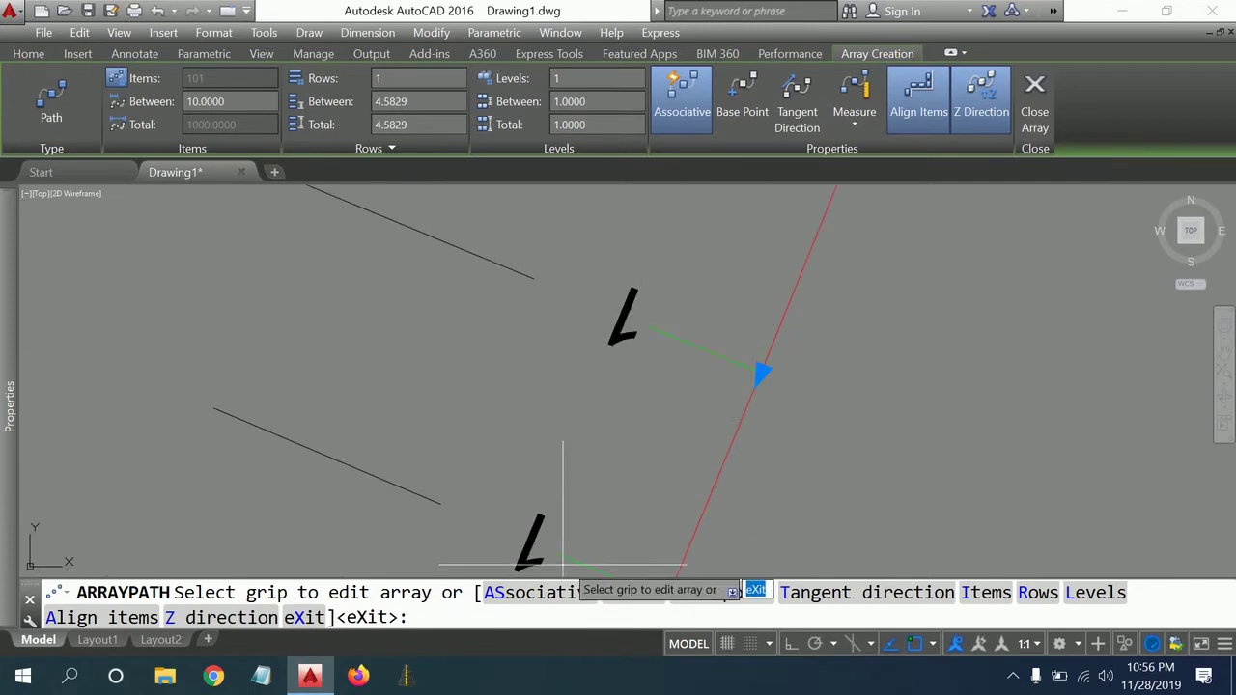
{"action": "scroll", "coordinate": [599, 425], "scroll_direction": "down", "scroll_amount": 4}
{"action": "scroll", "coordinate": [565, 499], "scroll_direction": "up", "scroll_amount": 4}
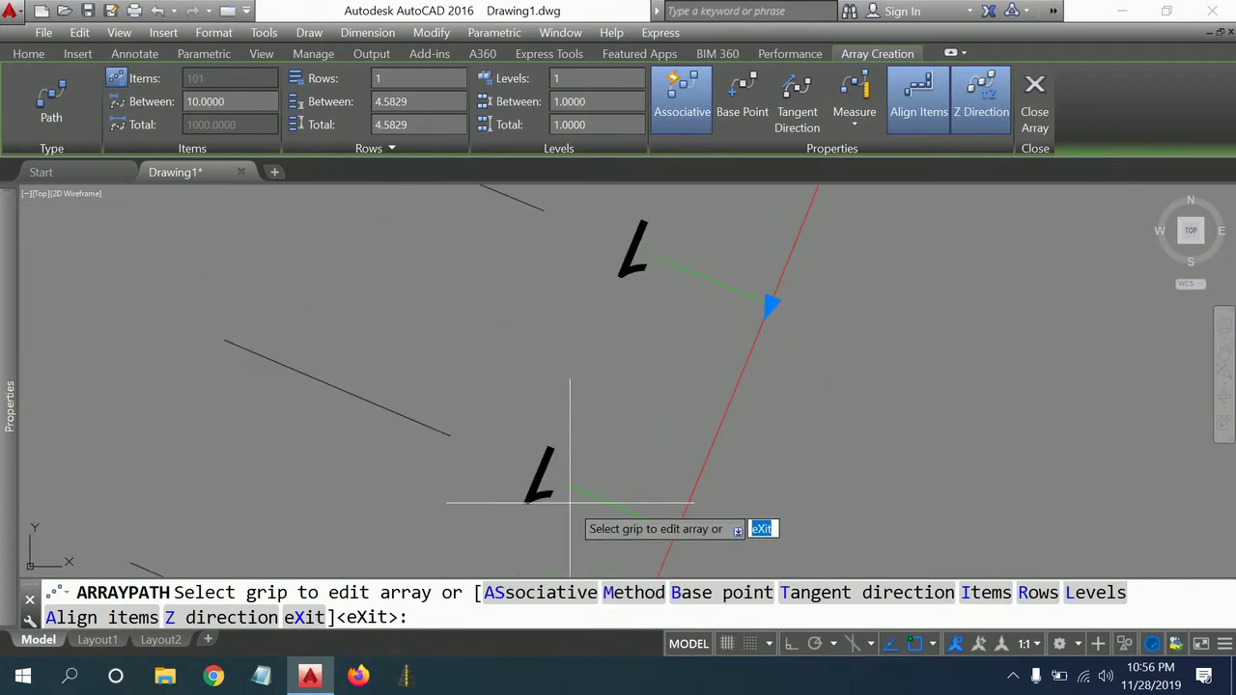
{"action": "scroll", "coordinate": [579, 386], "scroll_direction": "down", "scroll_amount": 4}
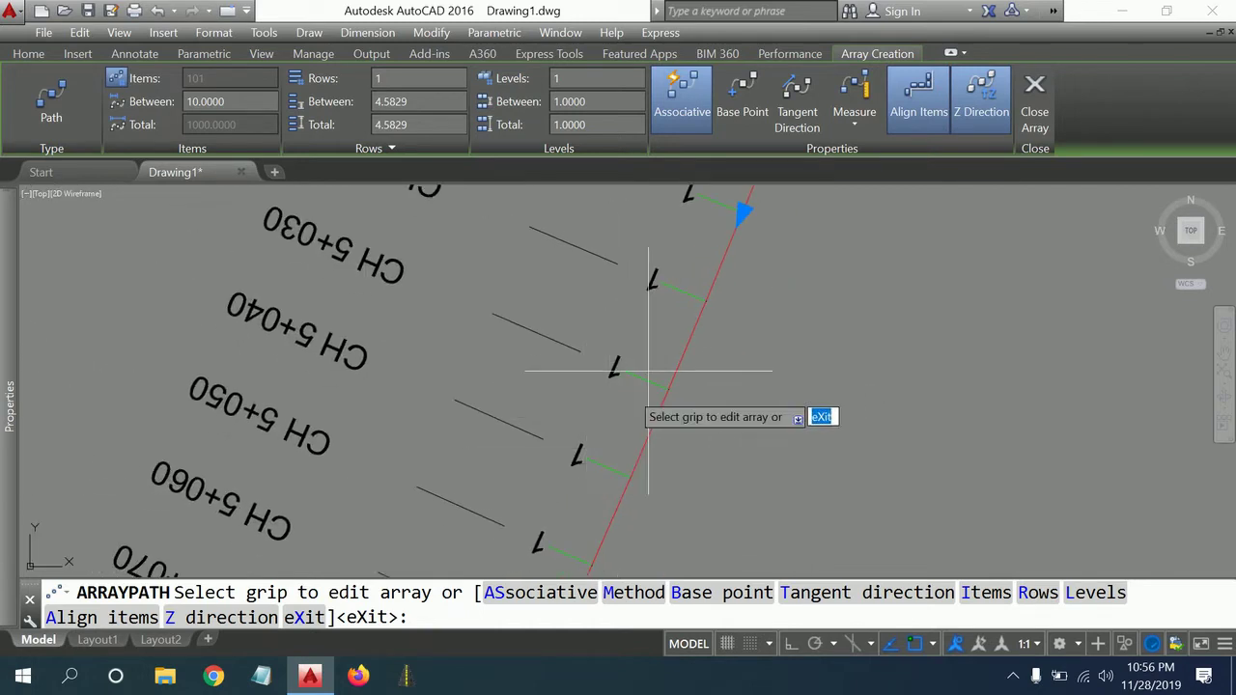
{"action": "scroll", "coordinate": [693, 319], "scroll_direction": "down", "scroll_amount": 4}
{"action": "scroll", "coordinate": [692, 320], "scroll_direction": "down", "scroll_amount": 3}
{"action": "scroll", "coordinate": [827, 229], "scroll_direction": "up", "scroll_amount": 2}
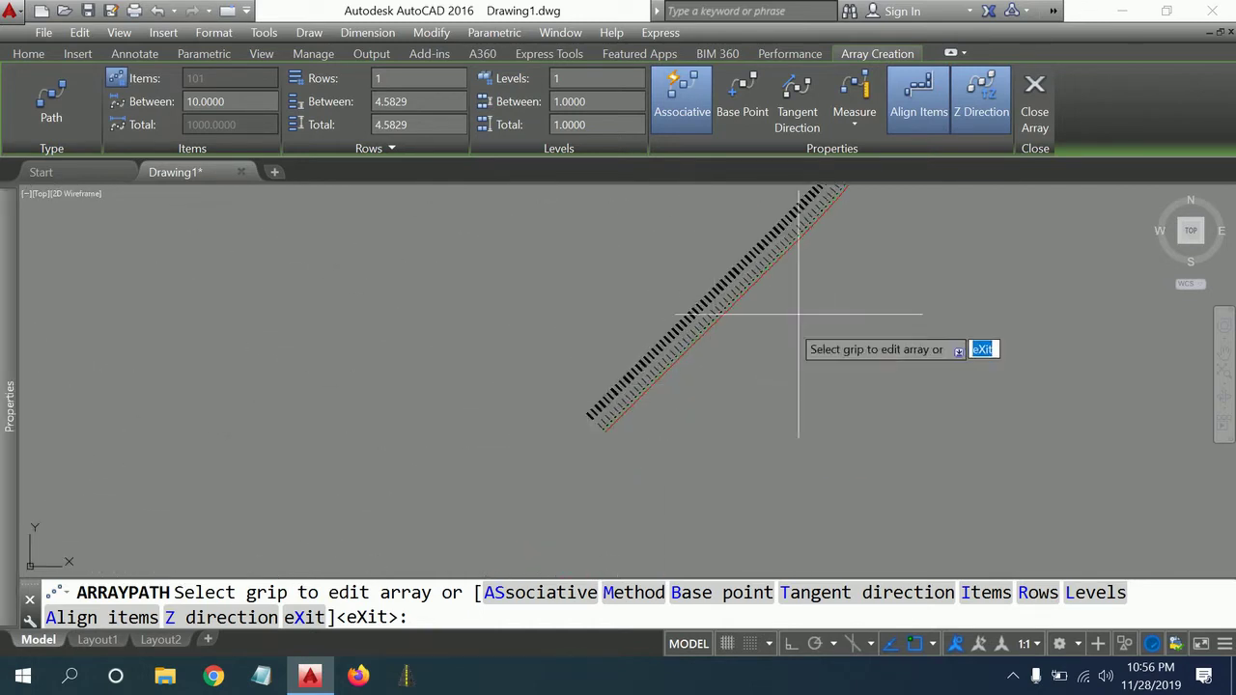
{"action": "scroll", "coordinate": [626, 425], "scroll_direction": "up", "scroll_amount": 3}
{"action": "scroll", "coordinate": [759, 427], "scroll_direction": "up", "scroll_amount": 3}
{"action": "scroll", "coordinate": [566, 386], "scroll_direction": "up", "scroll_amount": 5}
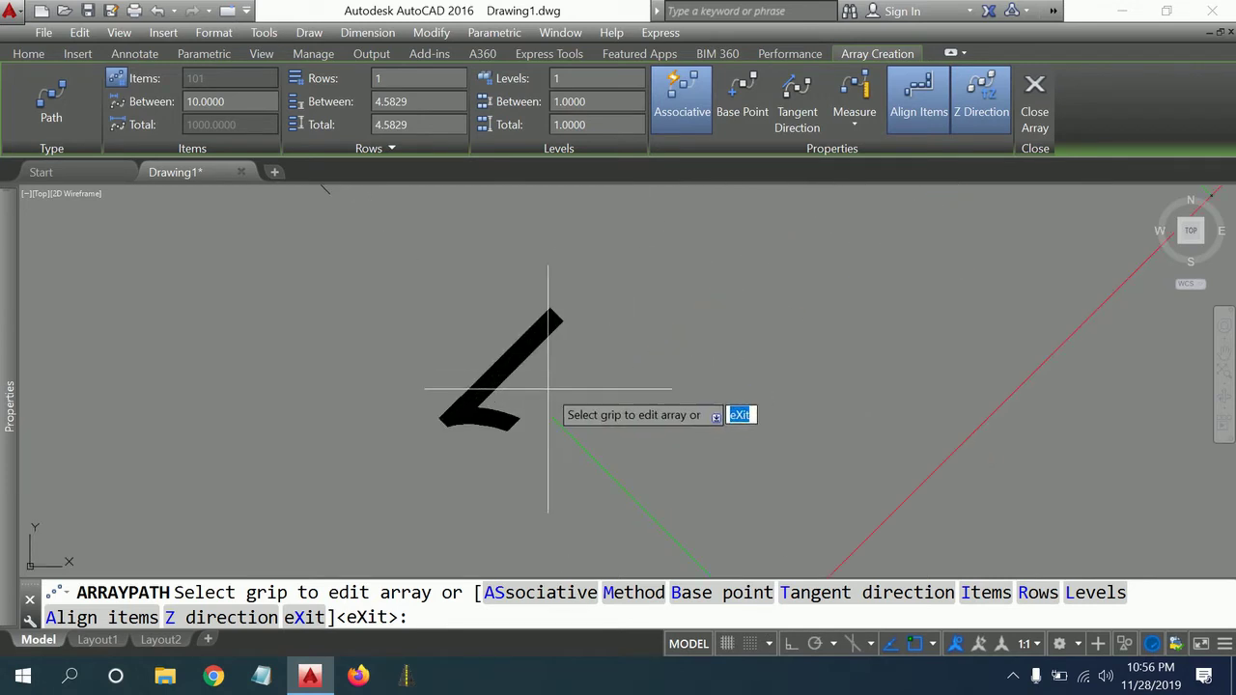
{"action": "key", "text": "Return"}
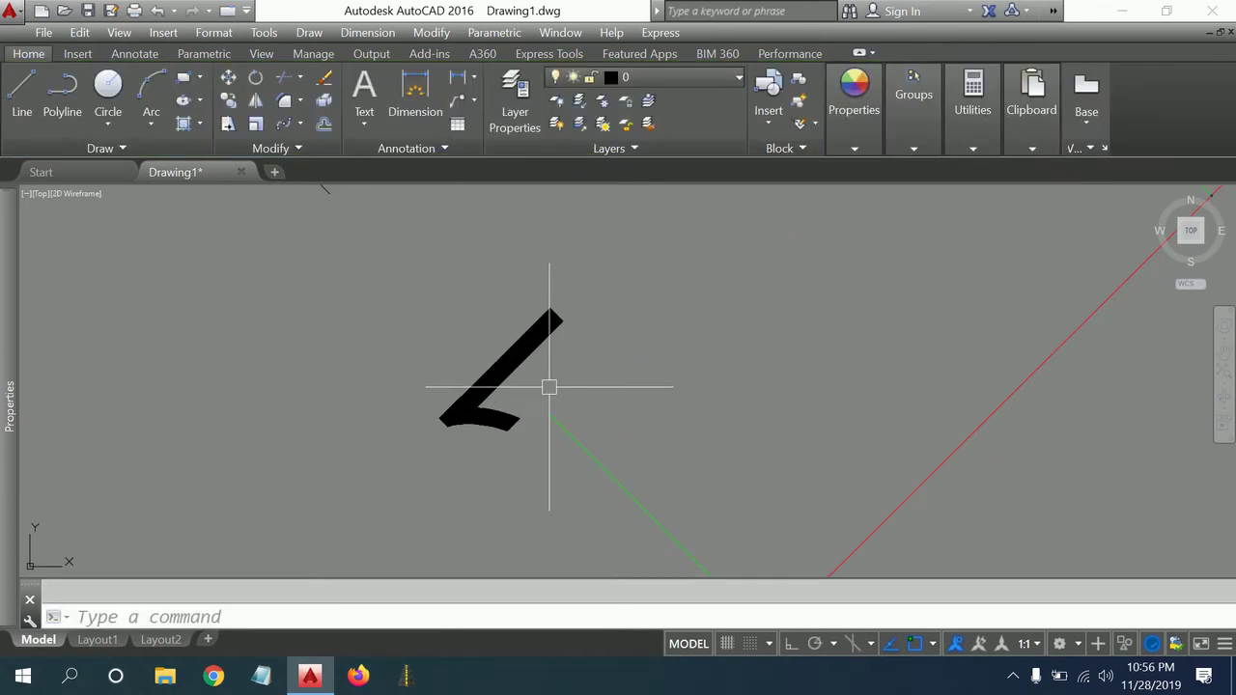
Explode the path array into individual 1 labels.
{"action": "scroll", "coordinate": [549, 387], "scroll_direction": "down", "scroll_amount": 5}
{"action": "scroll", "coordinate": [496, 405], "scroll_direction": "down", "scroll_amount": 3}
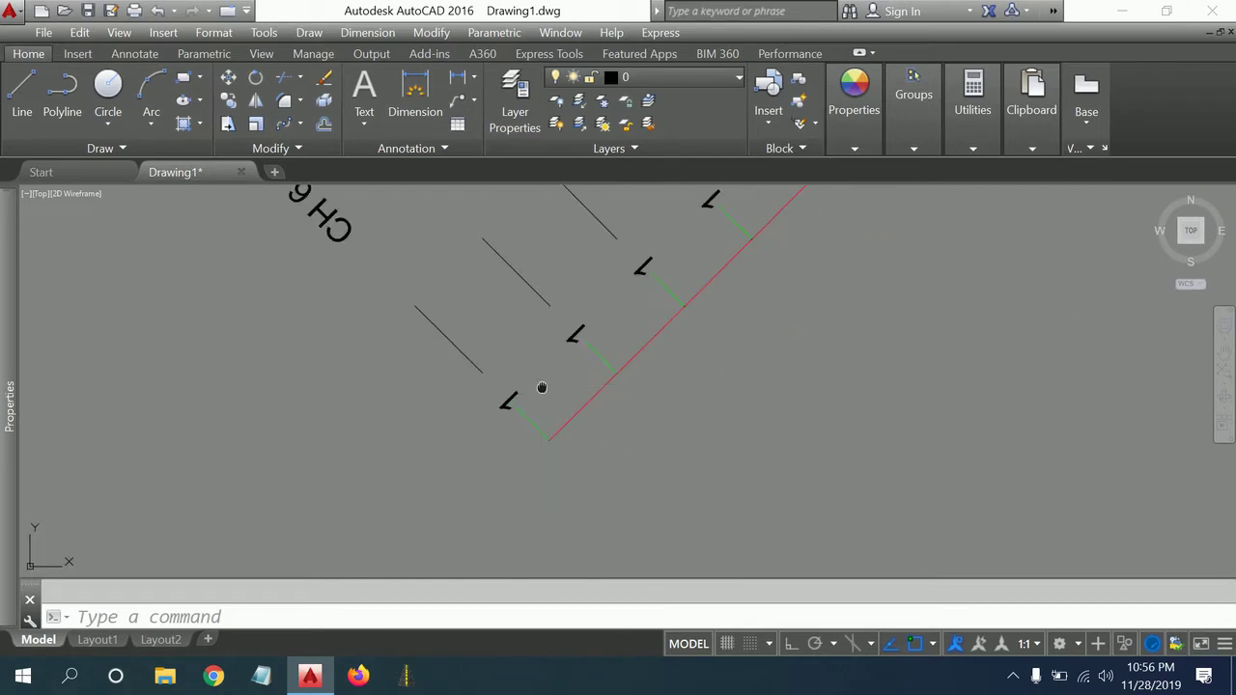
{"action": "scroll", "coordinate": [487, 398], "scroll_direction": "up", "scroll_amount": 5}
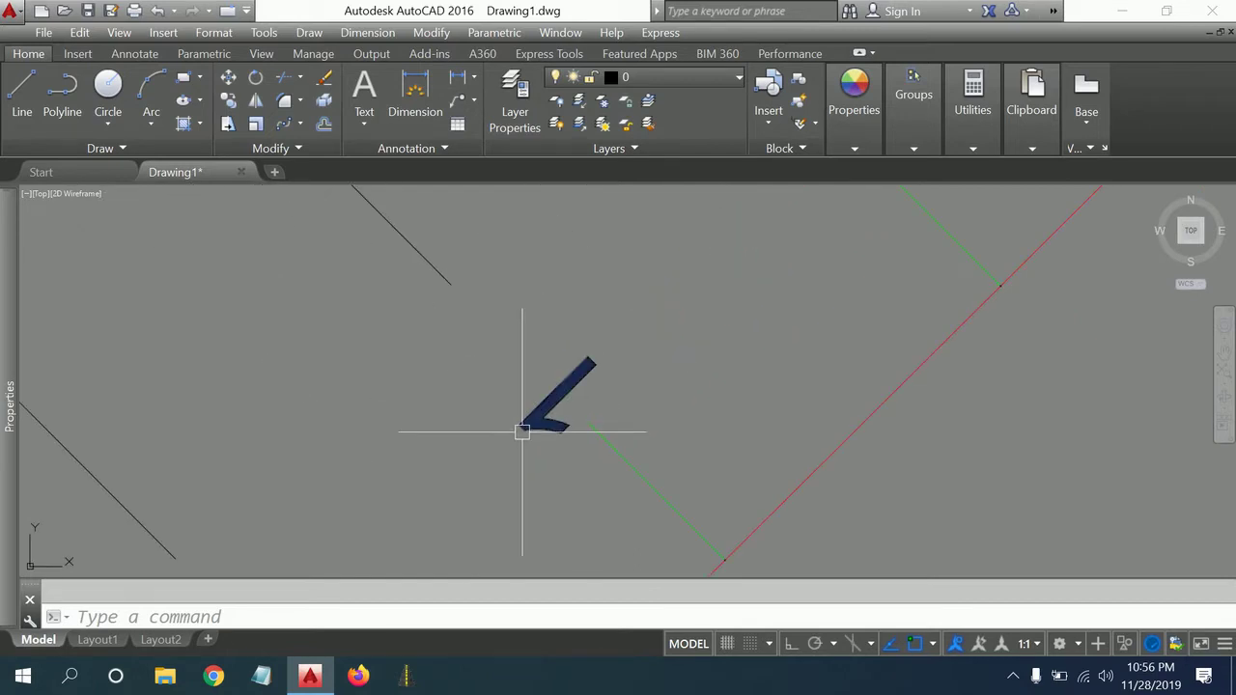
{"action": "left_click", "coordinate": [322, 101]}
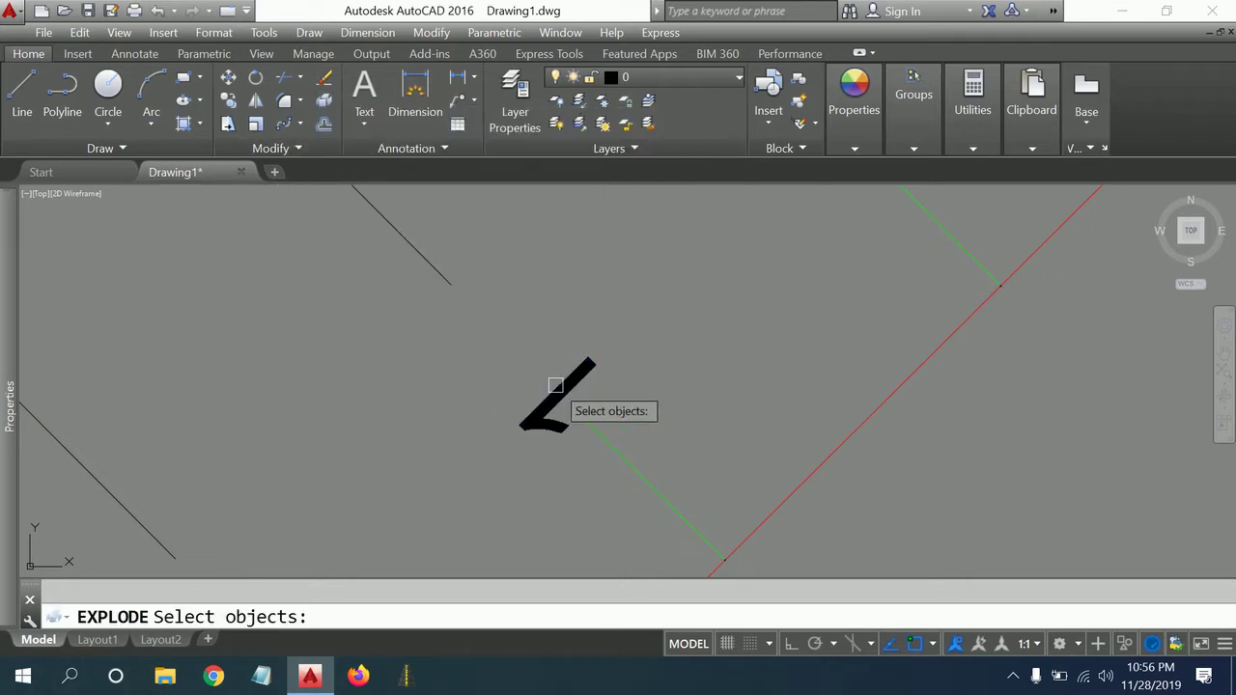
{"action": "scroll", "coordinate": [546, 399], "scroll_direction": "down", "scroll_amount": 3}
{"action": "left_click", "coordinate": [486, 383]}
{"action": "key", "text": "Return"}
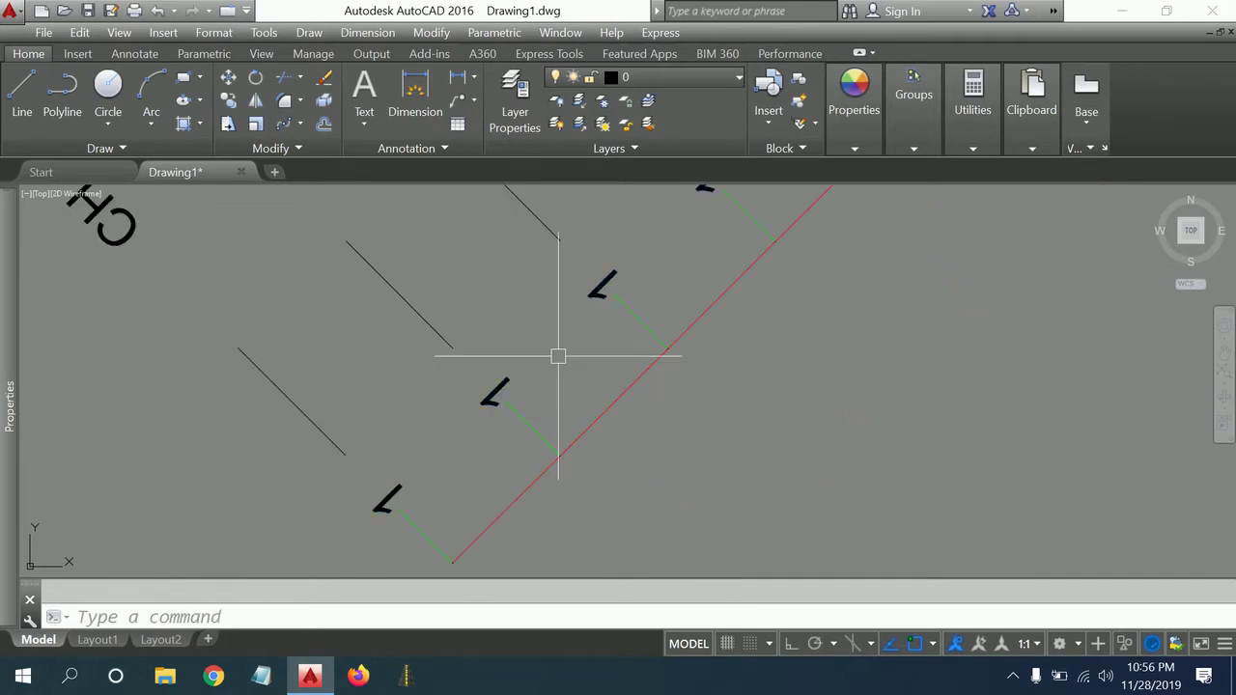
Check the separate 1 labels along the centreline and start selecting one of them.
{"action": "scroll", "coordinate": [500, 380], "scroll_direction": "up", "scroll_amount": 3}
{"action": "left_click", "coordinate": [500, 380]}
{"action": "scroll", "coordinate": [492, 386], "scroll_direction": "down", "scroll_amount": 3}
{"action": "scroll", "coordinate": [605, 407], "scroll_direction": "down", "scroll_amount": 3}
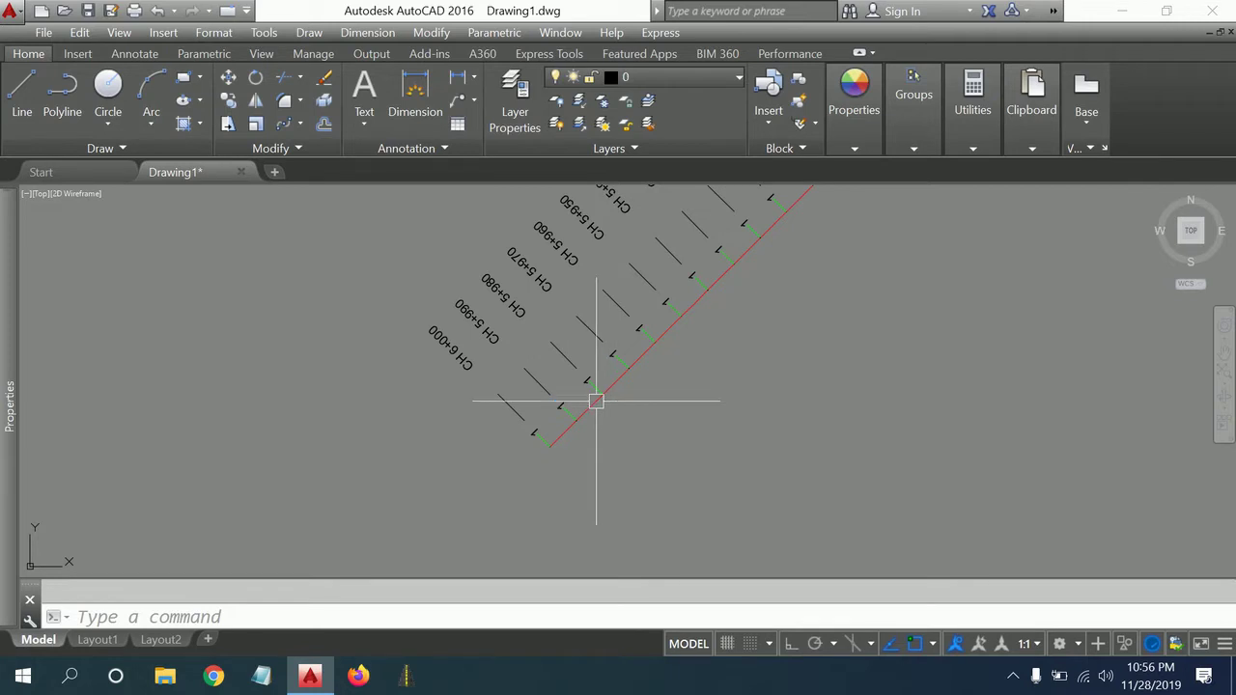
{"action": "scroll", "coordinate": [593, 400], "scroll_direction": "down", "scroll_amount": 2}
{"action": "scroll", "coordinate": [543, 532], "scroll_direction": "down", "scroll_amount": 2}
{"action": "scroll", "coordinate": [606, 442], "scroll_direction": "down", "scroll_amount": 1}
{"action": "scroll", "coordinate": [577, 503], "scroll_direction": "up", "scroll_amount": 2}
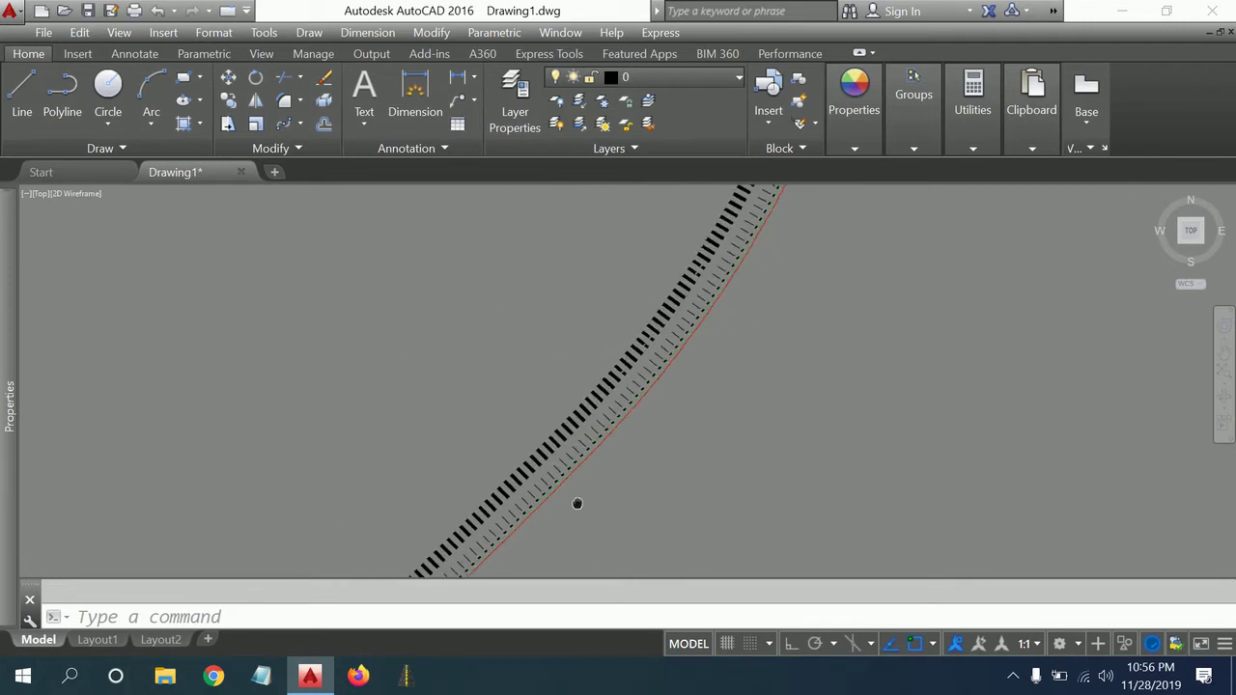
{"action": "scroll", "coordinate": [753, 296], "scroll_direction": "up", "scroll_amount": 2}
{"action": "scroll", "coordinate": [620, 428], "scroll_direction": "up", "scroll_amount": 2}
{"action": "scroll", "coordinate": [621, 427], "scroll_direction": "up", "scroll_amount": 2}
{"action": "scroll", "coordinate": [705, 348], "scroll_direction": "up", "scroll_amount": 3}
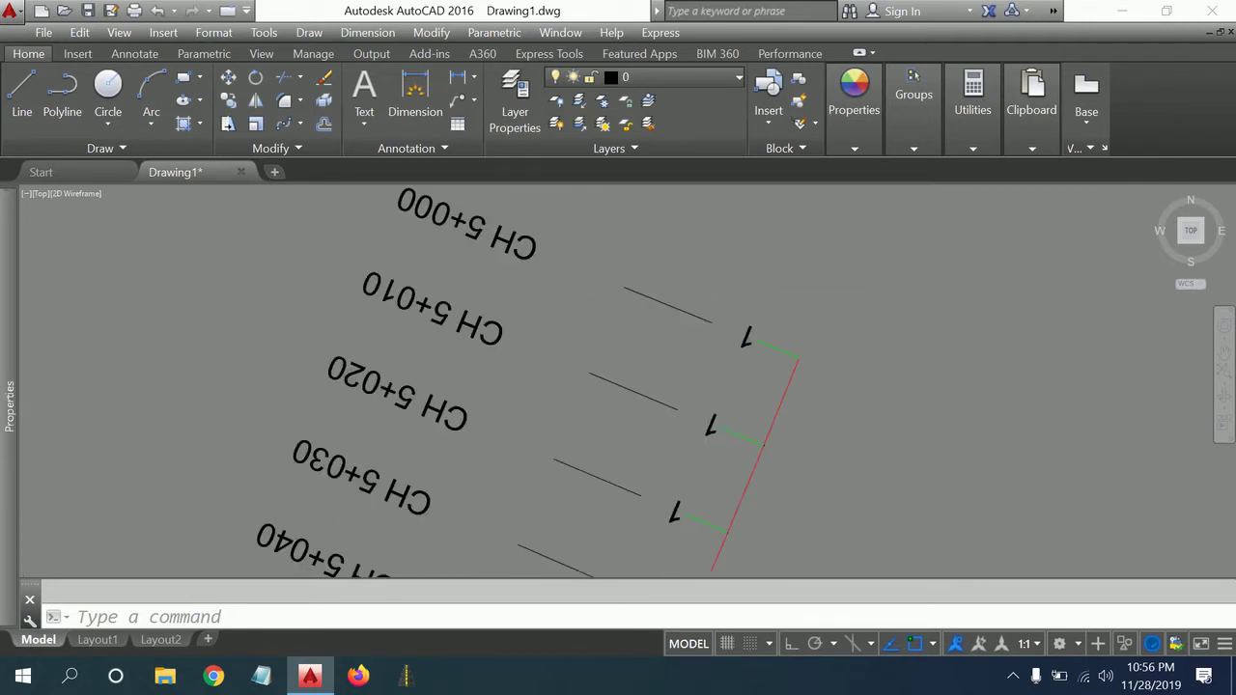
{"action": "scroll", "coordinate": [759, 325], "scroll_direction": "up", "scroll_amount": 5}
{"action": "scroll", "coordinate": [757, 324], "scroll_direction": "down", "scroll_amount": 3}
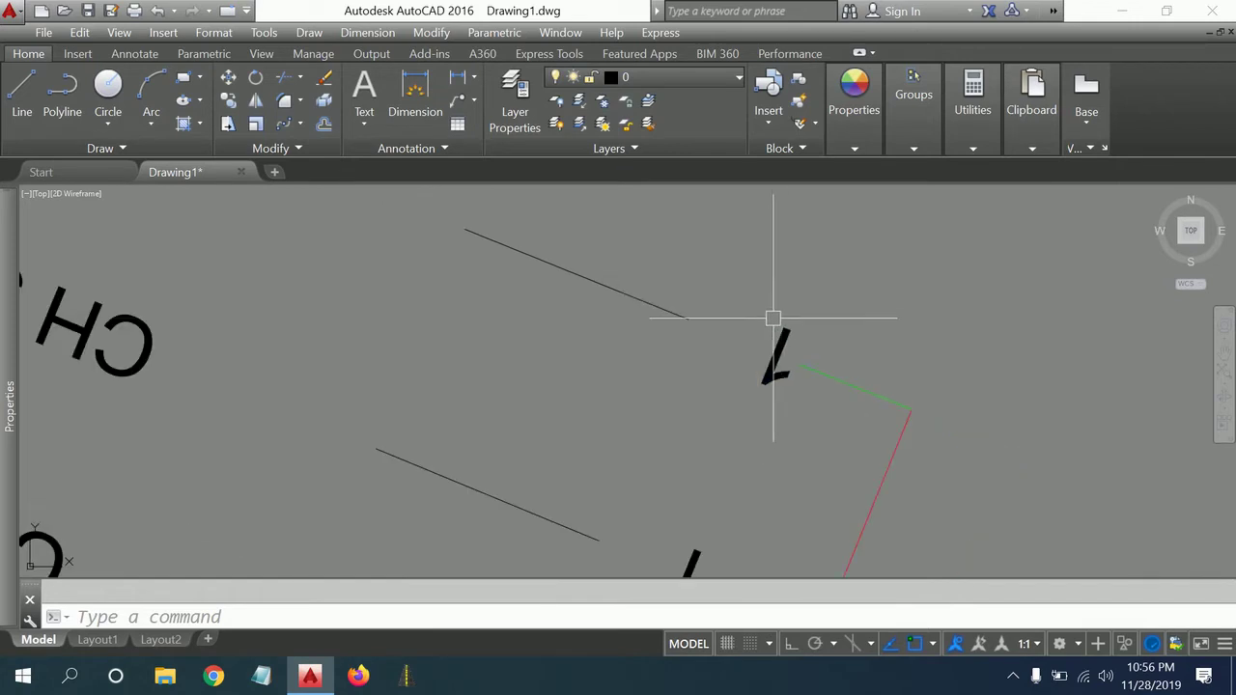
{"action": "left_click", "coordinate": [670, 243]}
Select one 1 label and use Select Similar to select all matching labels.
{"action": "left_click", "coordinate": [815, 443]}
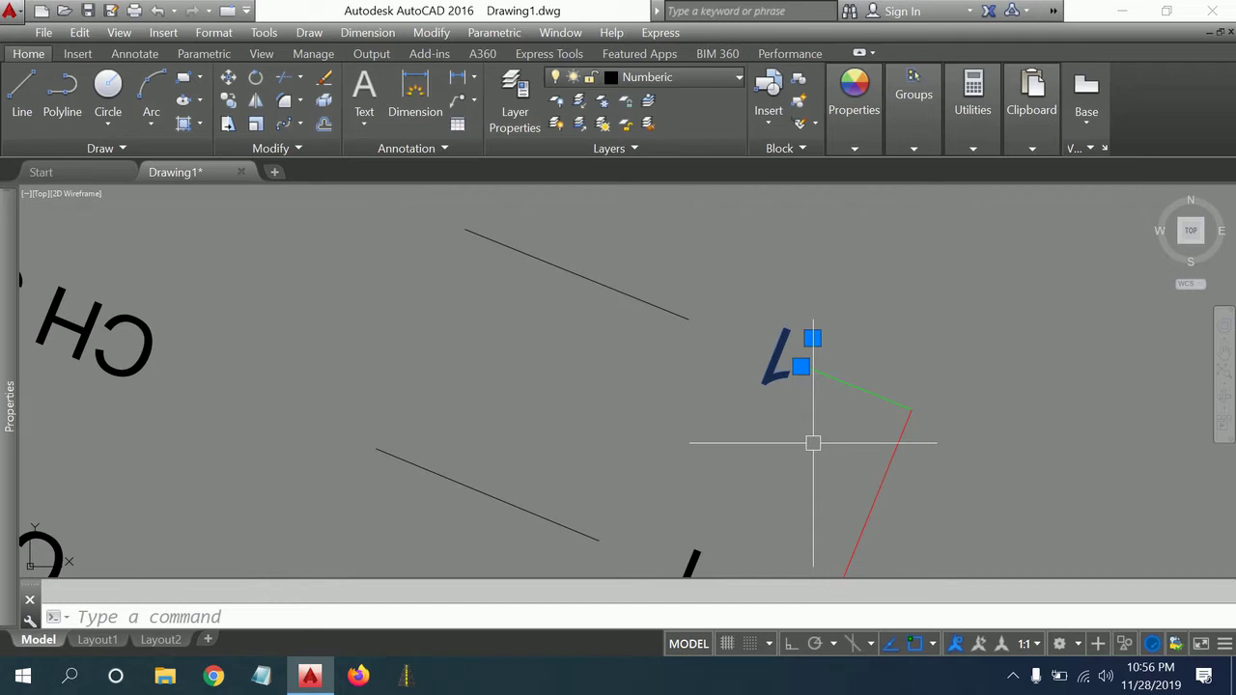
{"action": "type", "text": "sele"}
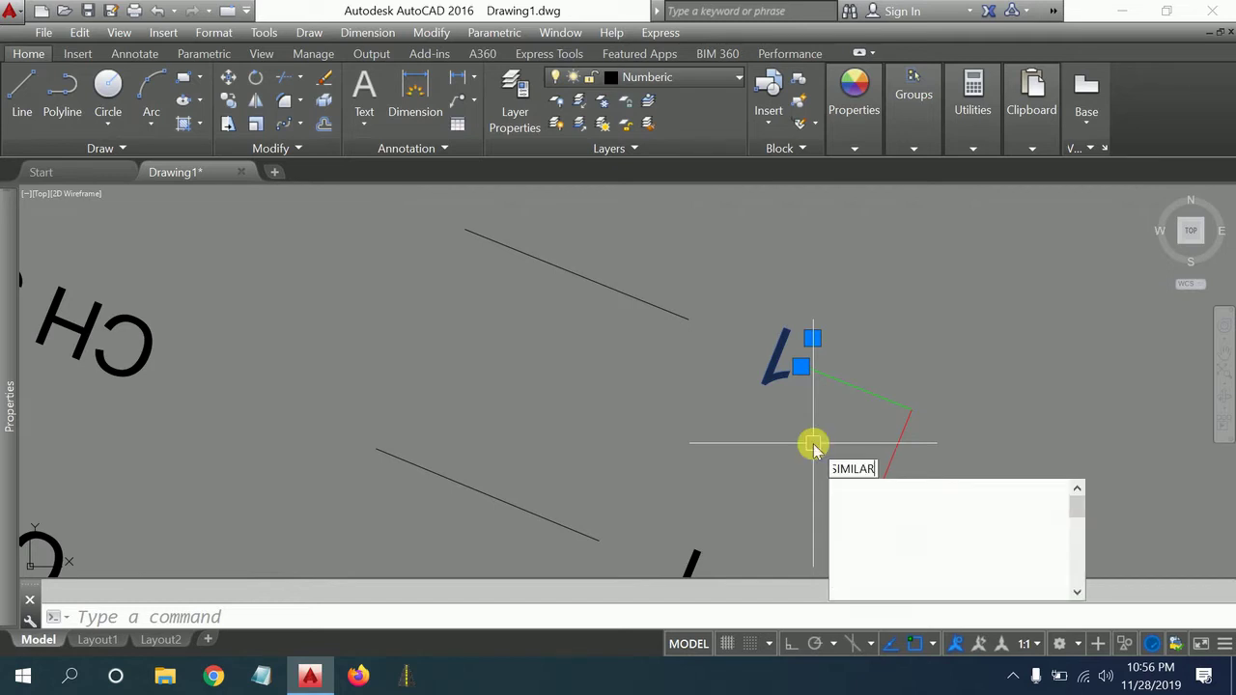
{"action": "left_click", "coordinate": [849, 489]}
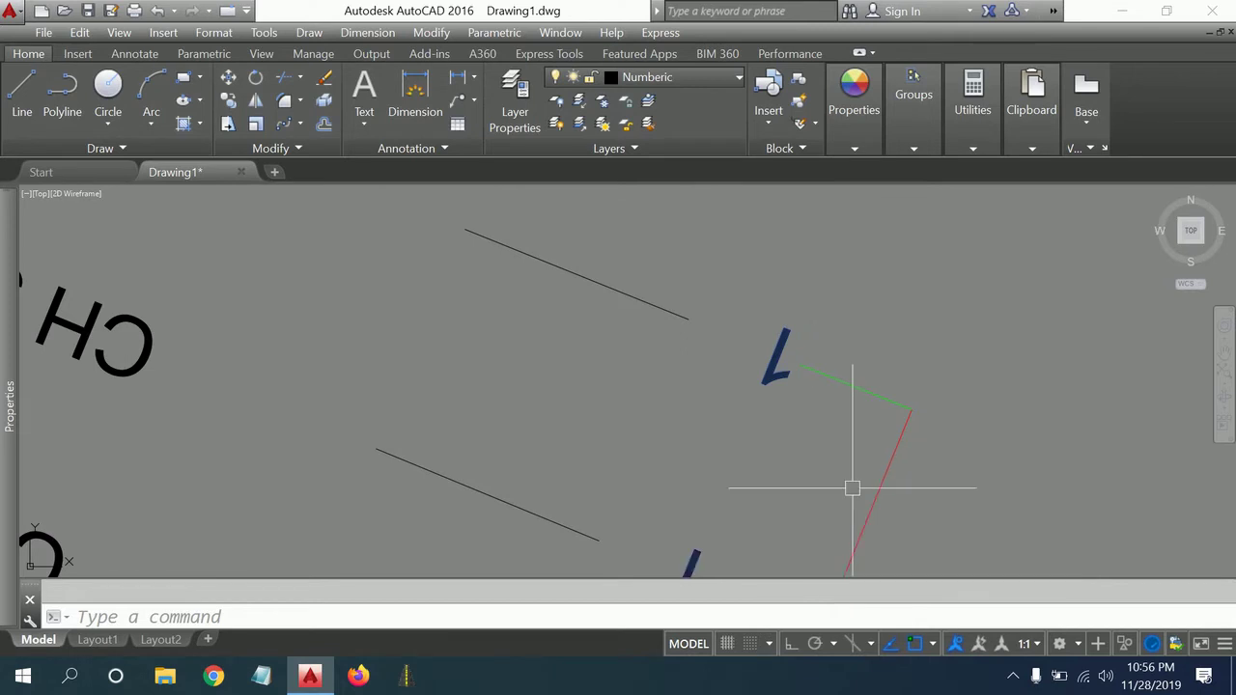
Review the selected 1 labels along the centreline and show the Express Tools commands.
{"action": "scroll", "coordinate": [868, 425], "scroll_direction": "down", "scroll_amount": 3}
{"action": "scroll", "coordinate": [880, 338], "scroll_direction": "down", "scroll_amount": 3}
{"action": "scroll", "coordinate": [860, 459], "scroll_direction": "up", "scroll_amount": 2}
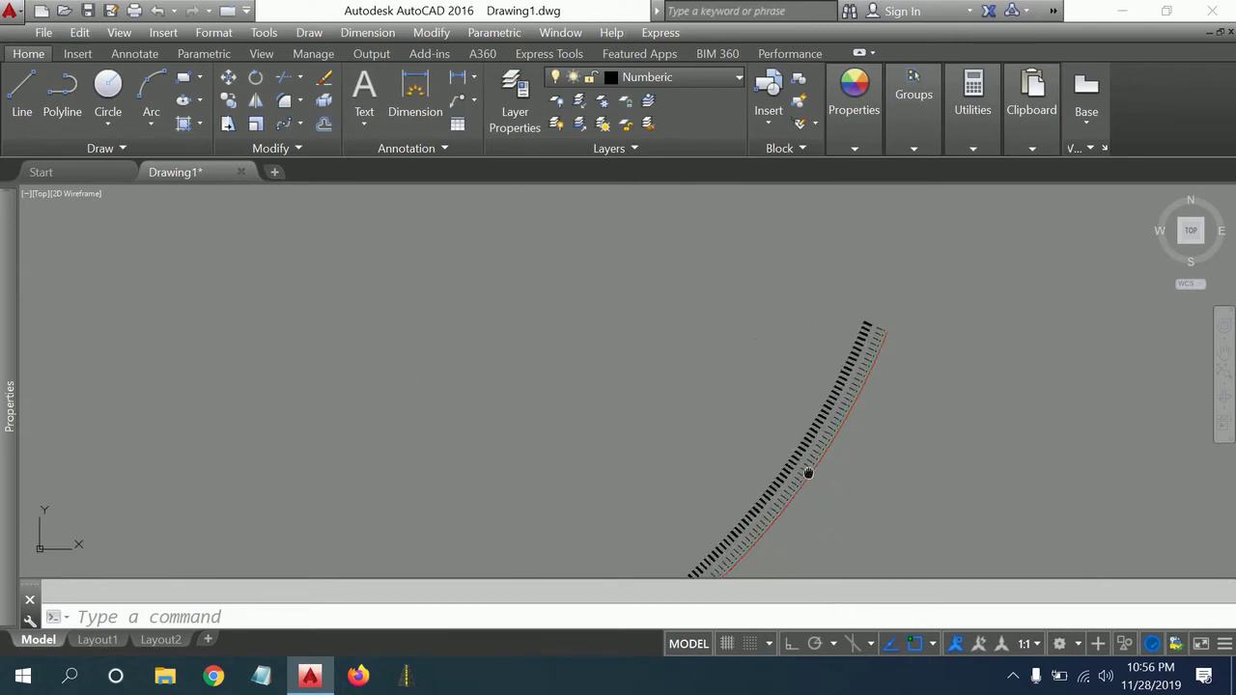
{"action": "scroll", "coordinate": [878, 312], "scroll_direction": "up", "scroll_amount": 3}
{"action": "scroll", "coordinate": [714, 509], "scroll_direction": "up", "scroll_amount": 3}
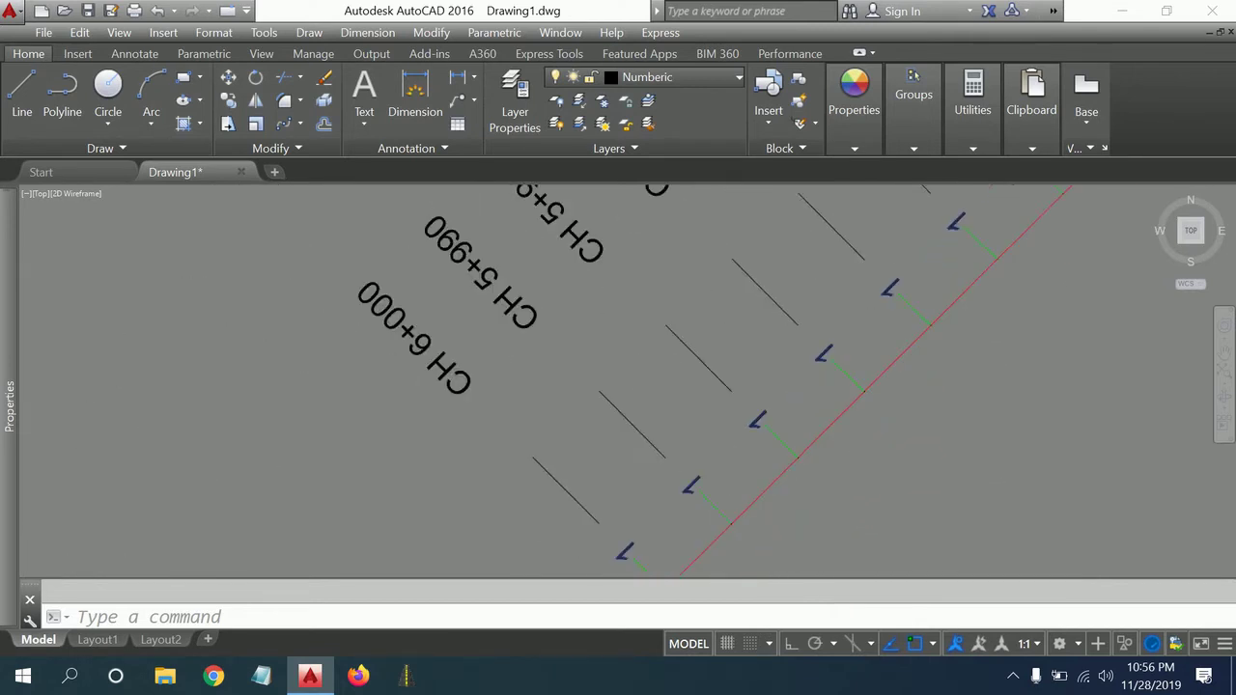
{"action": "scroll", "coordinate": [640, 505], "scroll_direction": "down", "scroll_amount": 5}
{"action": "scroll", "coordinate": [869, 358], "scroll_direction": "down", "scroll_amount": 2}
{"action": "scroll", "coordinate": [869, 358], "scroll_direction": "down", "scroll_amount": 2}
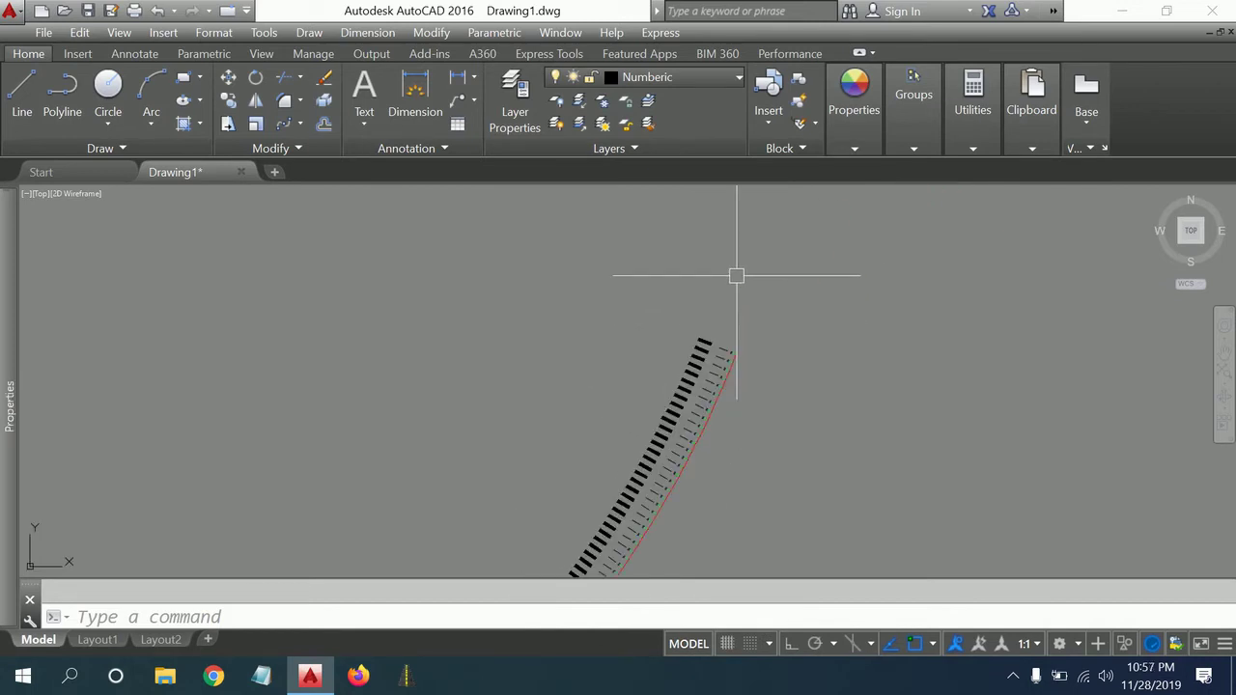
{"action": "scroll", "coordinate": [770, 557], "scroll_direction": "up", "scroll_amount": 2}
{"action": "scroll", "coordinate": [769, 303], "scroll_direction": "up", "scroll_amount": 2}
{"action": "scroll", "coordinate": [751, 325], "scroll_direction": "up", "scroll_amount": 1}
{"action": "scroll", "coordinate": [748, 226], "scroll_direction": "up", "scroll_amount": 4}
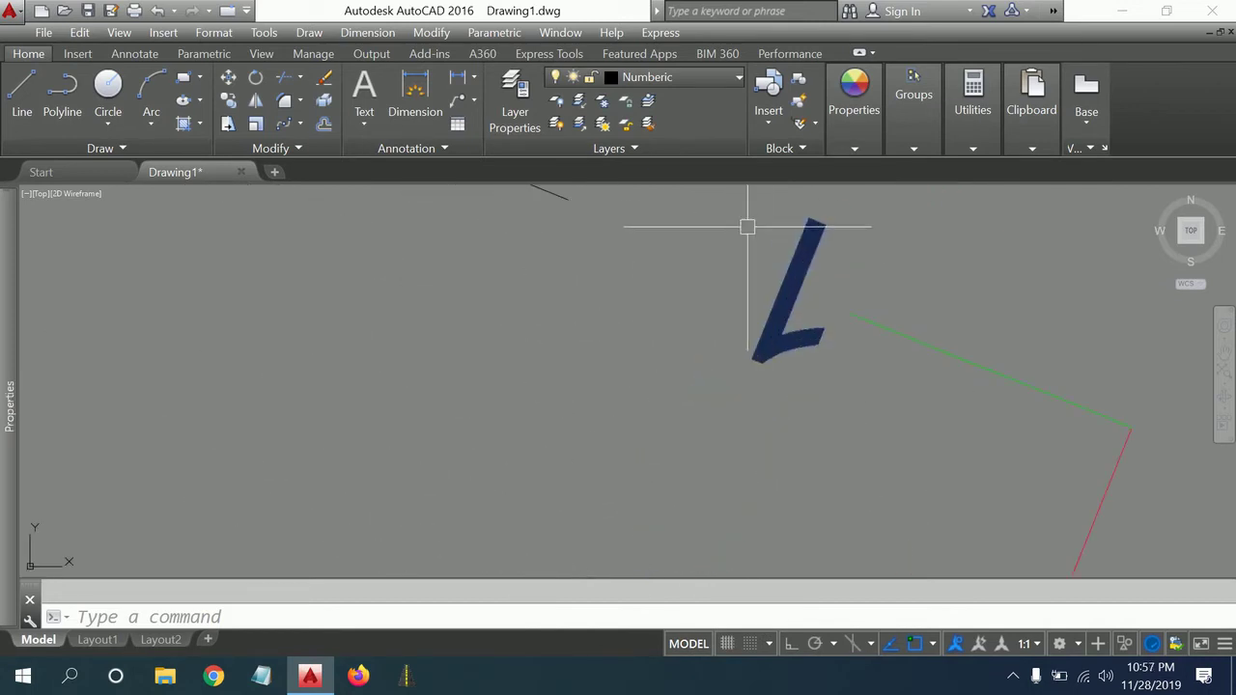
{"action": "middle_click_drag", "start_coordinate": [747, 226], "coordinate": [653, 358]}
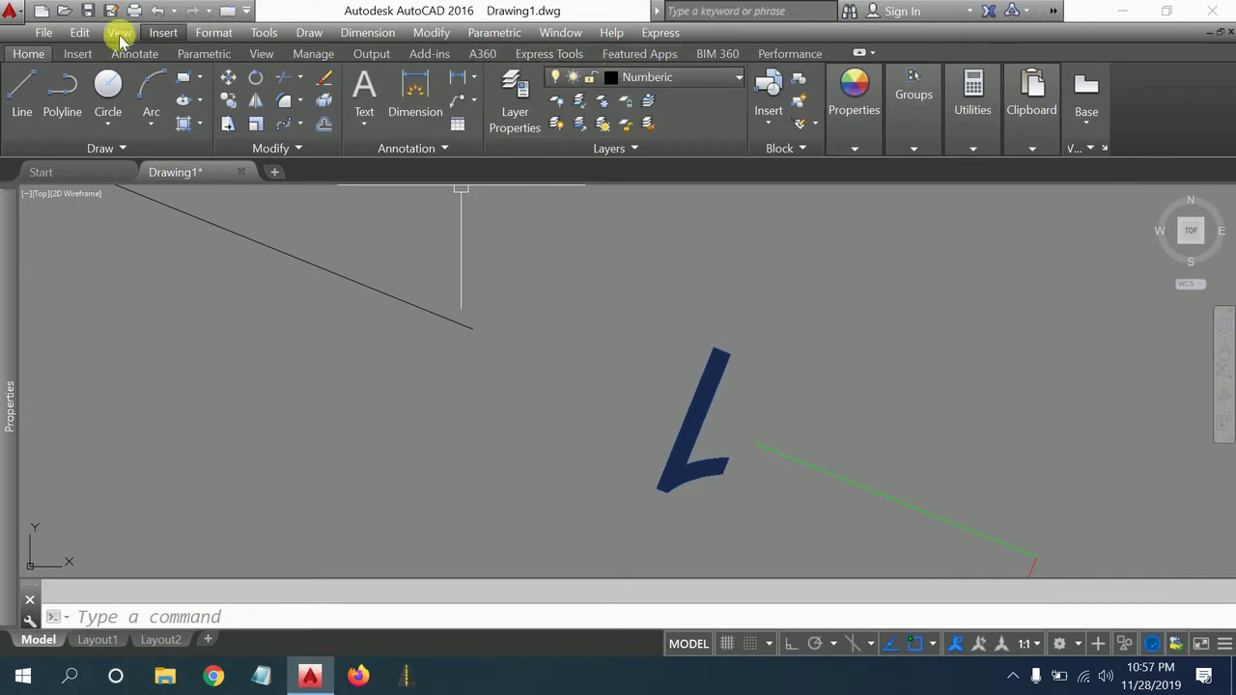
{"action": "left_click", "coordinate": [558, 53]}
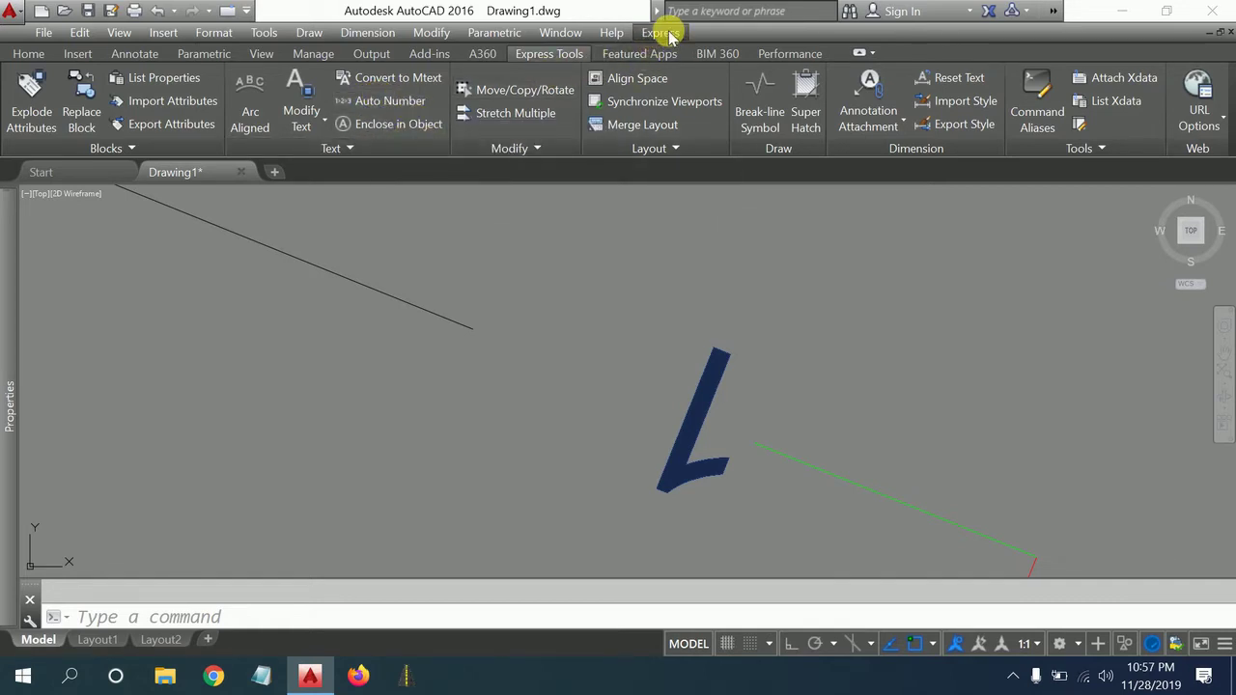
Launch Express Automatic Text Numbering on the selected '1' labels.
{"action": "left_click", "coordinate": [661, 32]}
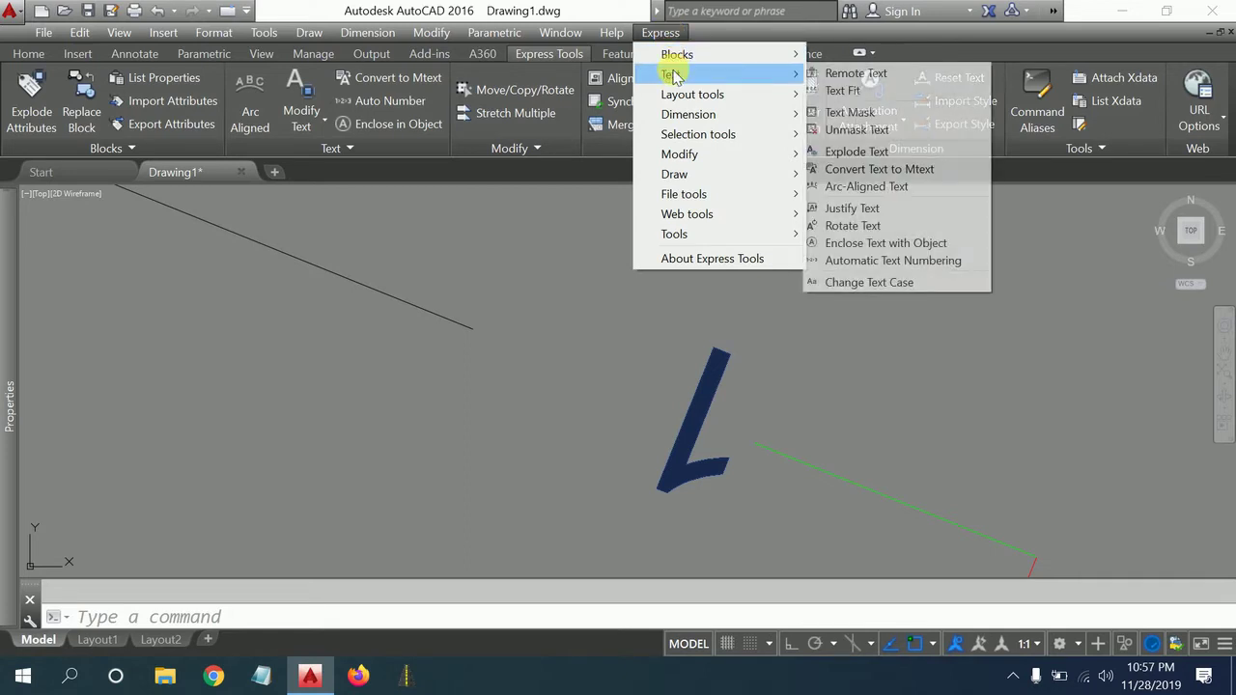
{"action": "mouse_move", "coordinate": [675, 74]}
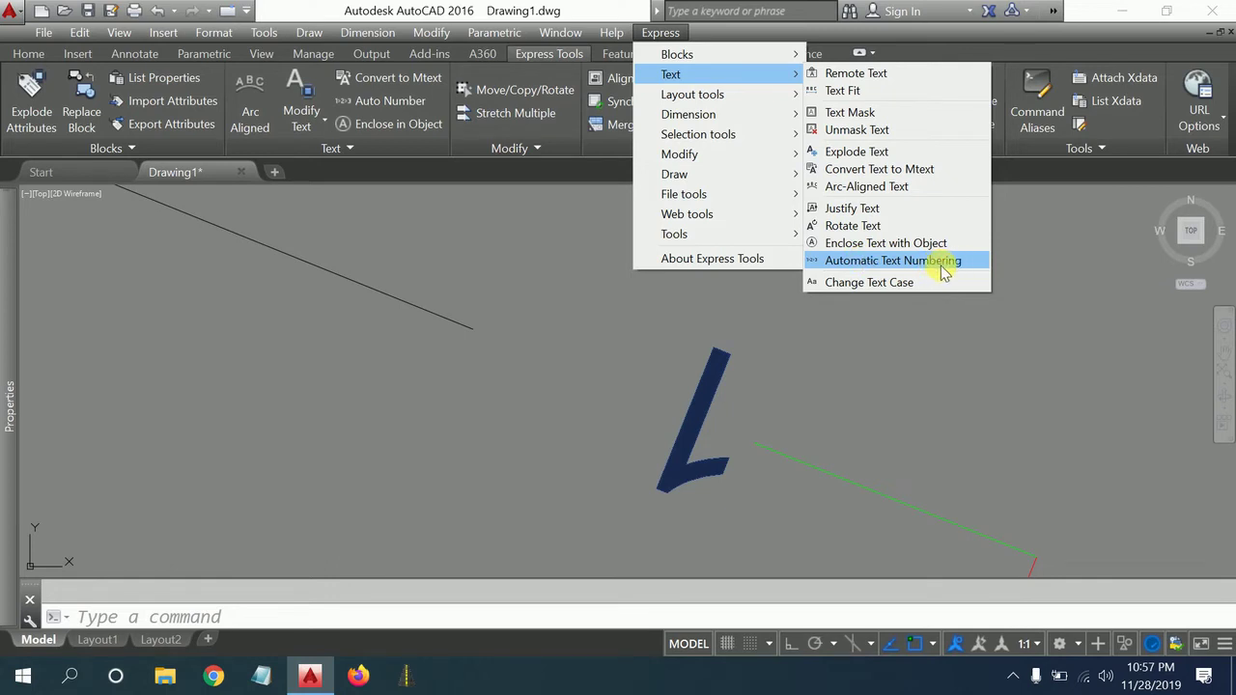
{"action": "left_click", "coordinate": [886, 268]}
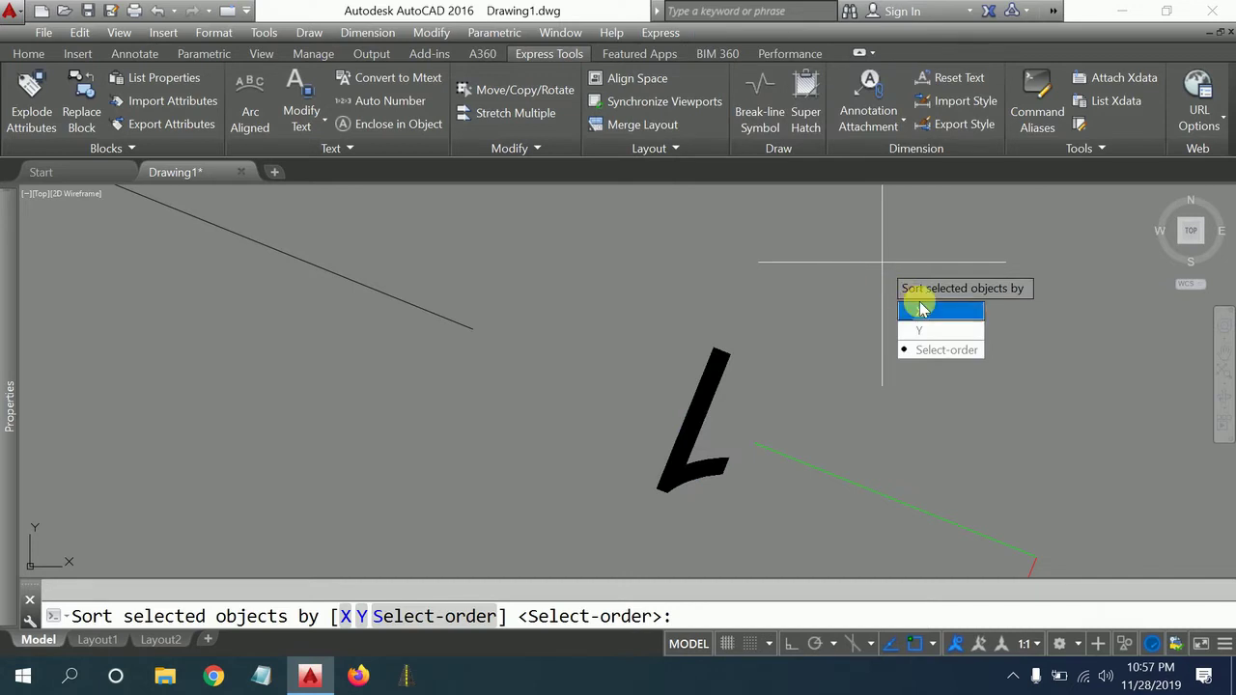
{"action": "scroll", "coordinate": [925, 325], "scroll_direction": "down", "scroll_amount": 2}
{"action": "scroll", "coordinate": [922, 326], "scroll_direction": "down", "scroll_amount": 2}
{"action": "scroll", "coordinate": [833, 325], "scroll_direction": "down", "scroll_amount": 2}
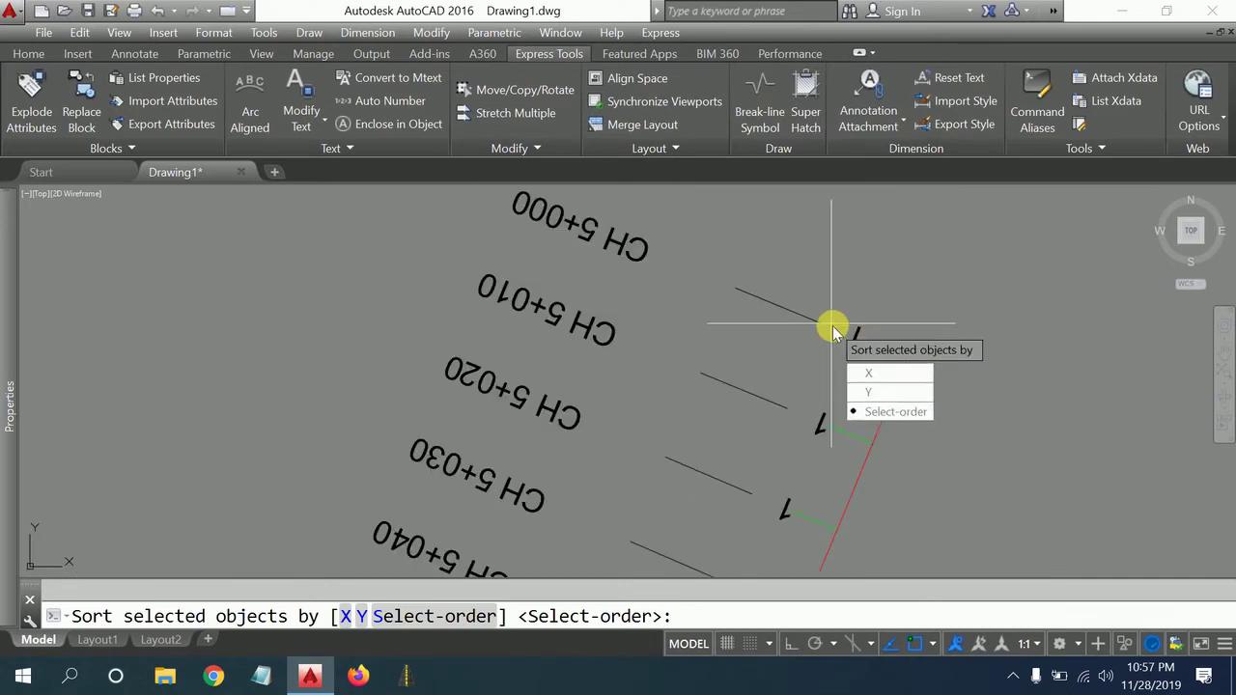
{"action": "scroll", "coordinate": [862, 333], "scroll_direction": "up", "scroll_amount": 4}
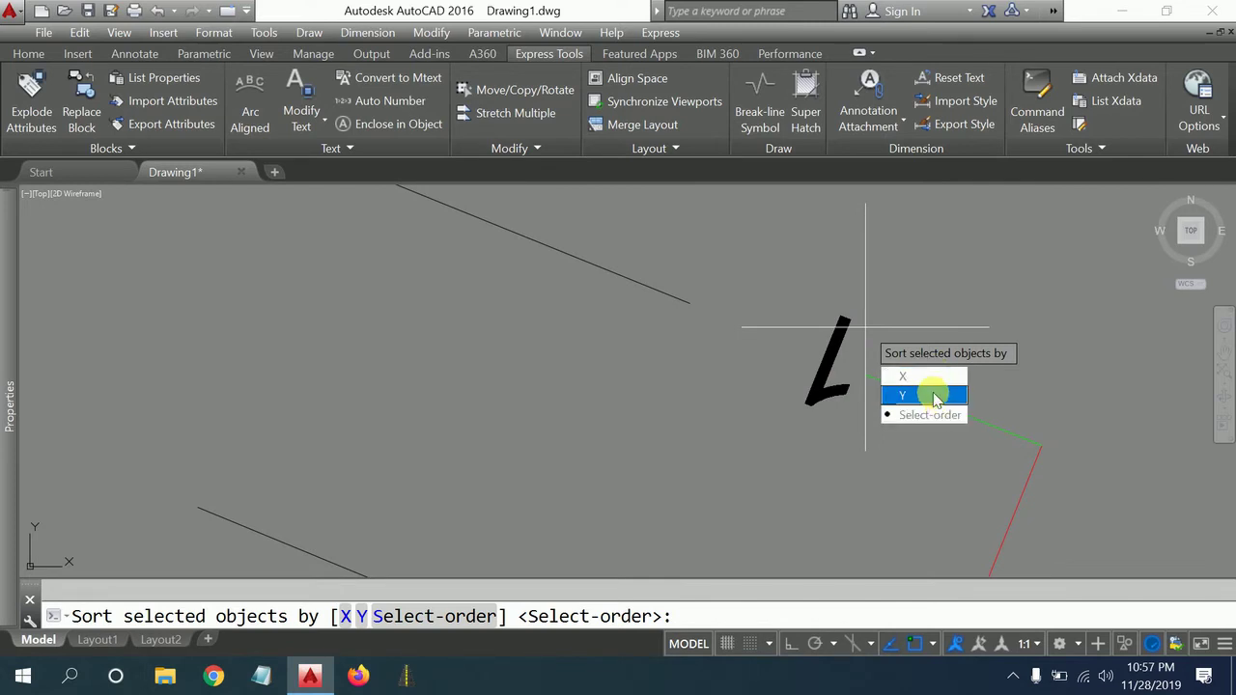
Sort the labels by Y position and bring the first labels into view.
{"action": "left_click", "coordinate": [934, 399]}
{"action": "scroll", "coordinate": [879, 267], "scroll_direction": "down", "scroll_amount": 3}
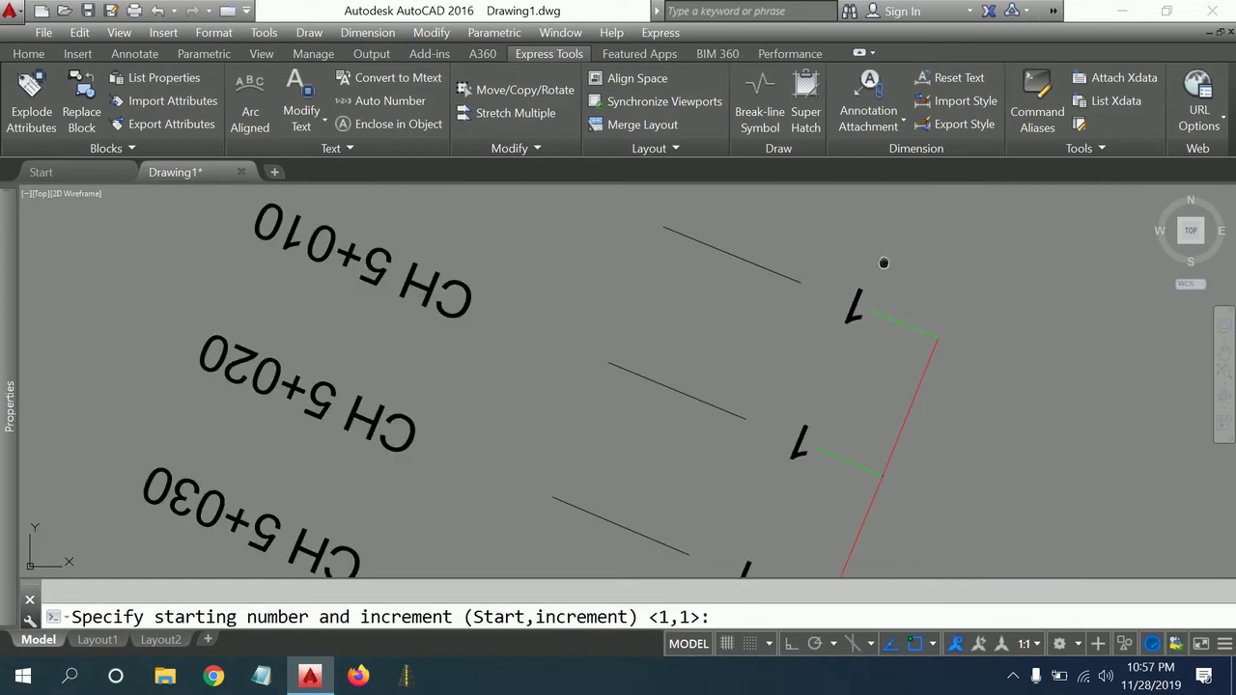
{"action": "middle_click_drag", "start_coordinate": [883, 263], "coordinate": [726, 325]}
{"action": "scroll", "coordinate": [690, 367], "scroll_direction": "up", "scroll_amount": 3}
{"action": "scroll", "coordinate": [670, 295], "scroll_direction": "down", "scroll_amount": 3}
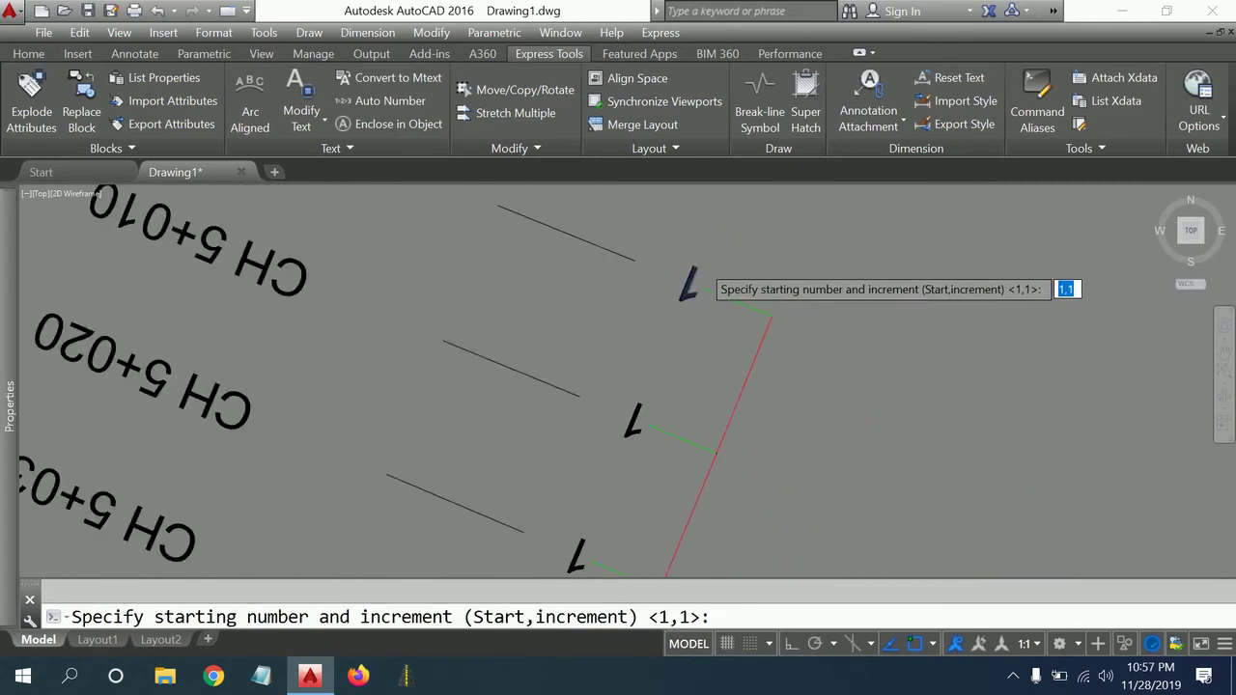
{"action": "scroll", "coordinate": [676, 270], "scroll_direction": "up", "scroll_amount": 3}
{"action": "scroll", "coordinate": [682, 287], "scroll_direction": "down", "scroll_amount": 3}
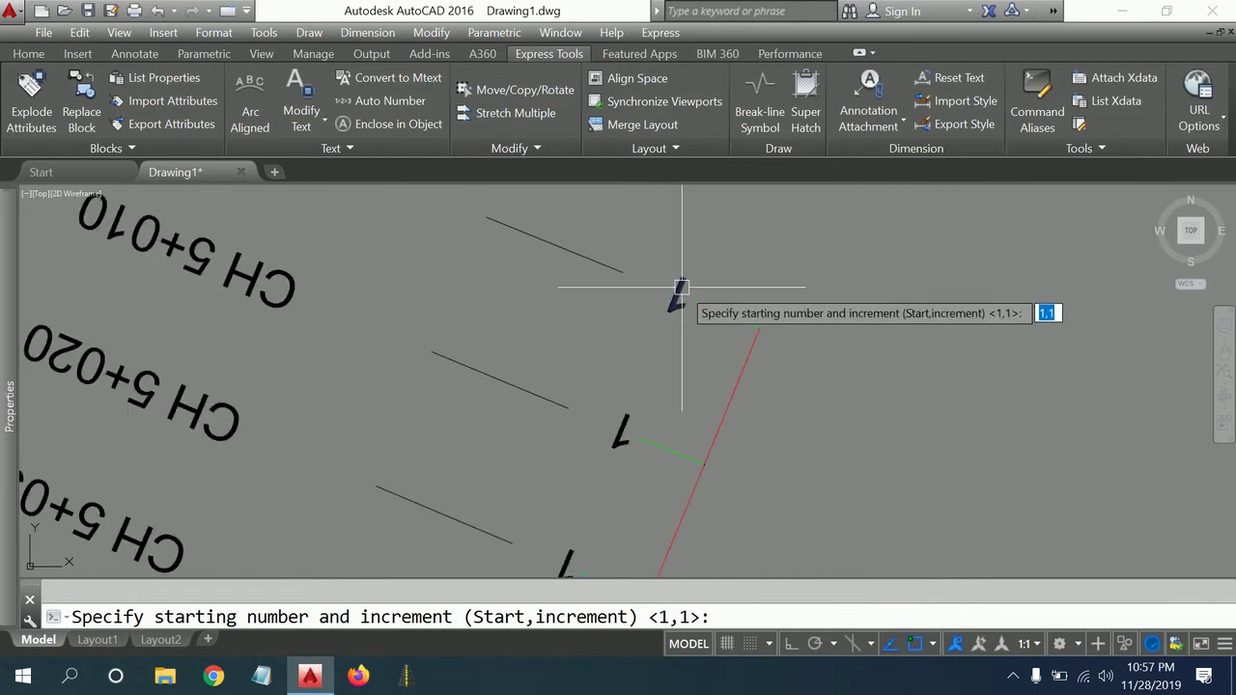
{"action": "scroll", "coordinate": [682, 287], "scroll_direction": "up", "scroll_amount": 2}
{"action": "scroll", "coordinate": [666, 277], "scroll_direction": "up", "scroll_amount": 2}
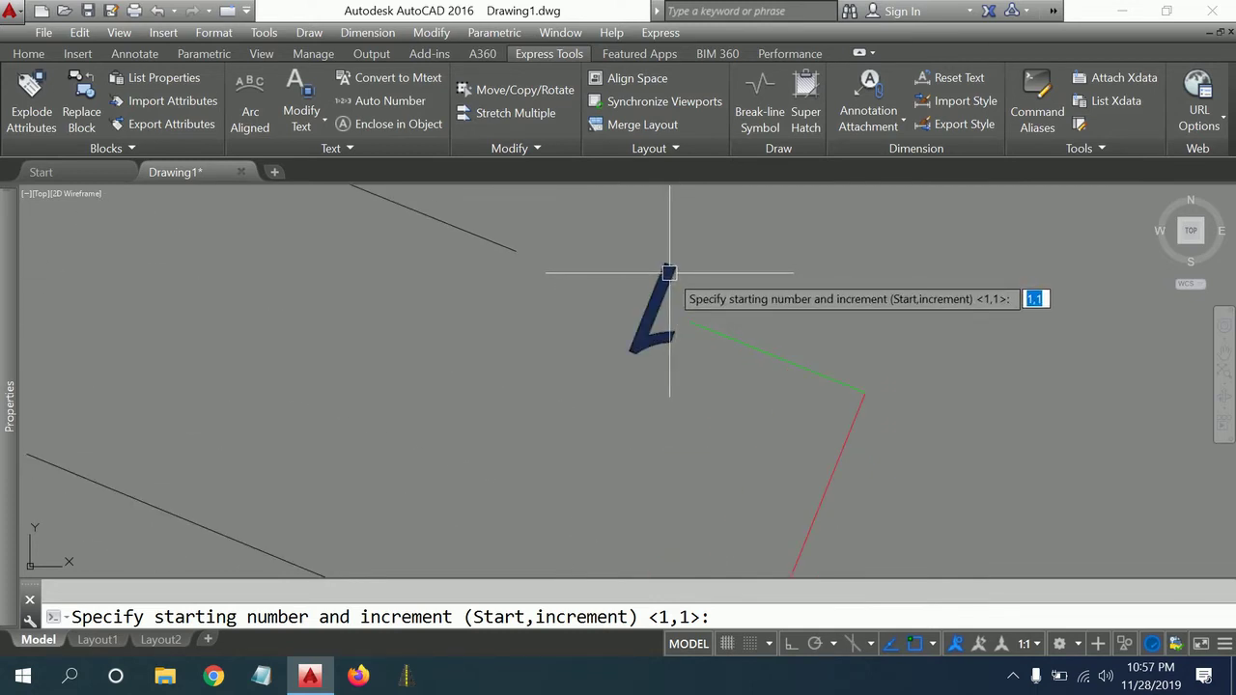
Enter a starting number of 0 with an increment of 10.
{"action": "type", "text": "0,"}
{"action": "scroll", "coordinate": [670, 273], "scroll_direction": "down", "scroll_amount": 3}
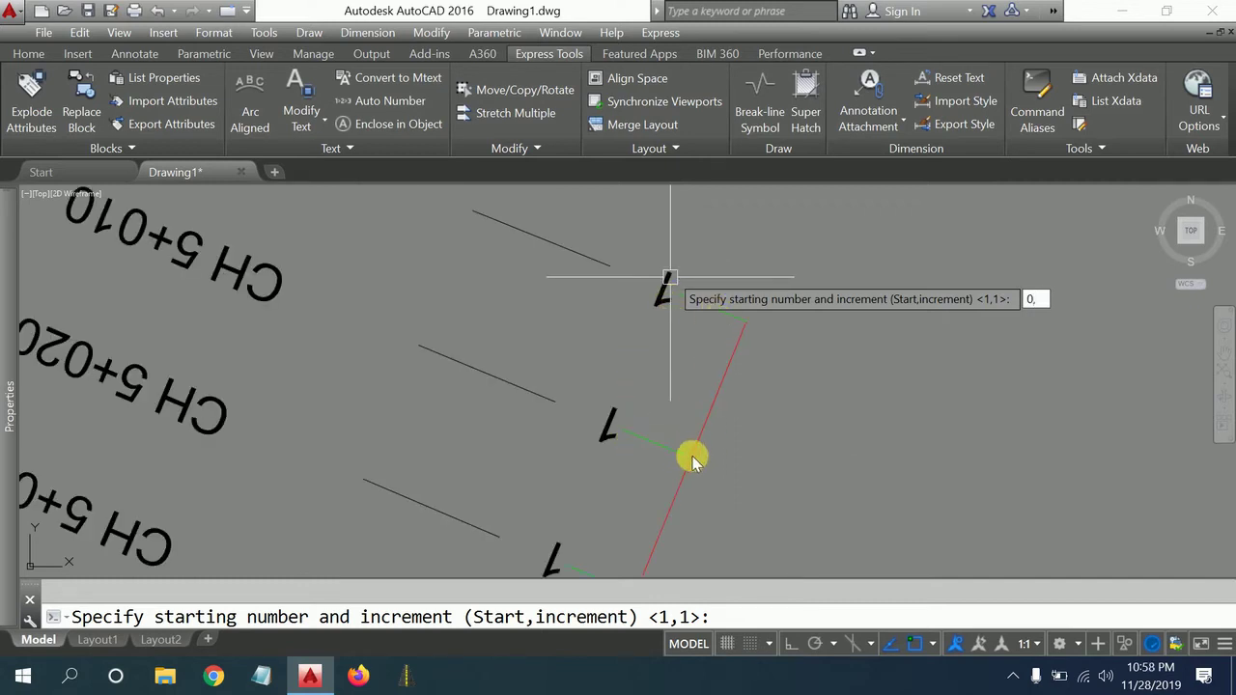
{"action": "type", "text": "1"}
{"action": "type", "text": "0"}
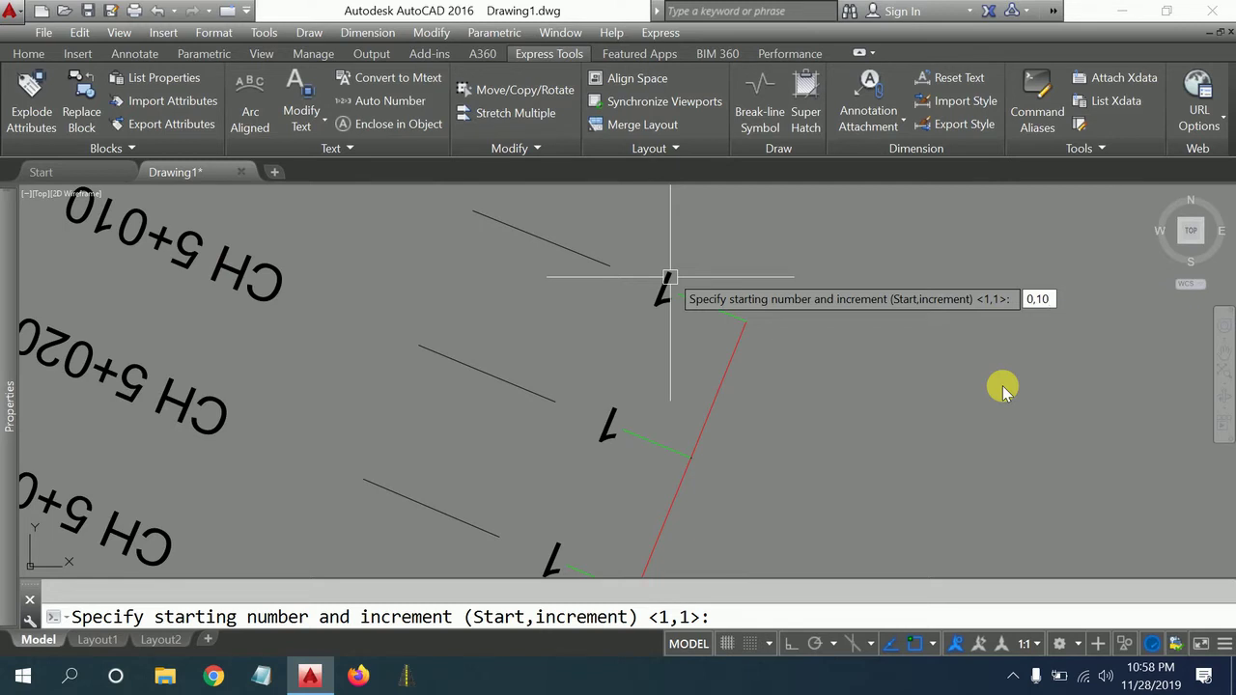
{"action": "key", "text": "Return"}
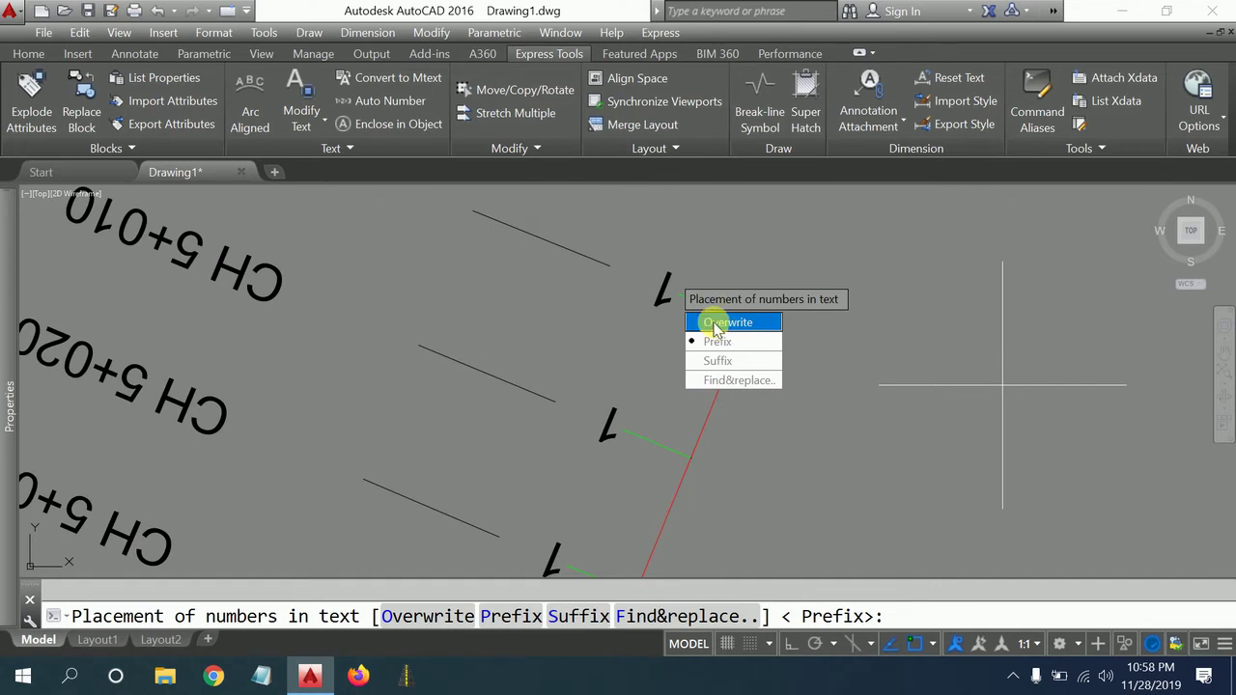
Overwrite the existing '1' labels with the new 0–100 sequence.
{"action": "left_click", "coordinate": [716, 325]}
{"action": "scroll", "coordinate": [669, 272], "scroll_direction": "up", "scroll_amount": 1}
{"action": "scroll", "coordinate": [669, 272], "scroll_direction": "down", "scroll_amount": 2}
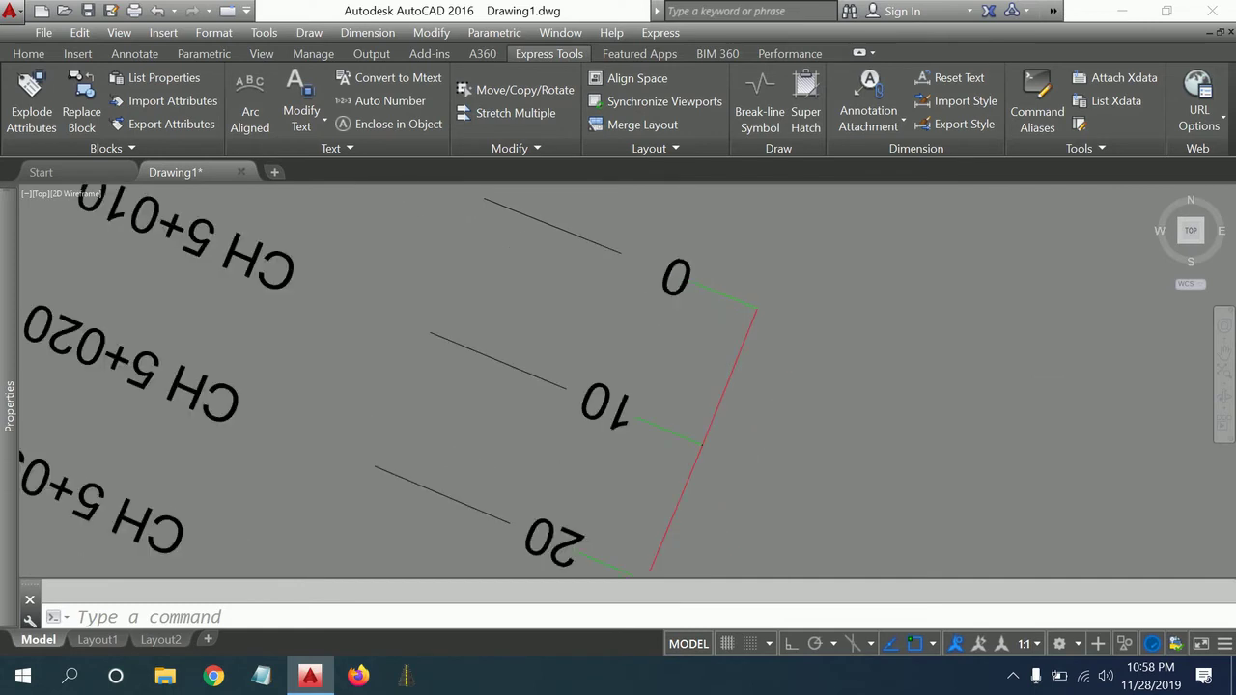
{"action": "scroll", "coordinate": [612, 373], "scroll_direction": "down", "scroll_amount": 1}
Review labels 20–60 along the centreline and select the 0 label.
{"action": "middle_click_drag", "start_coordinate": [597, 432], "coordinate": [822, 358]}
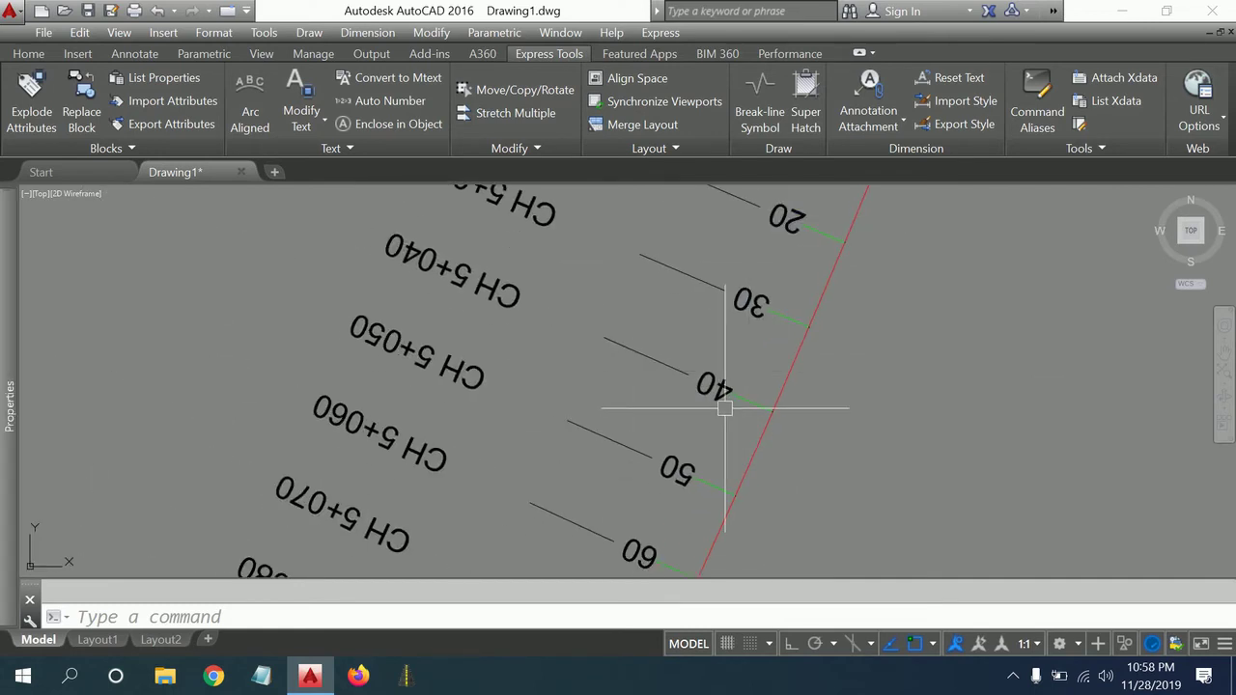
{"action": "scroll", "coordinate": [709, 435], "scroll_direction": "down", "scroll_amount": 3}
{"action": "scroll", "coordinate": [708, 434], "scroll_direction": "down", "scroll_amount": 2}
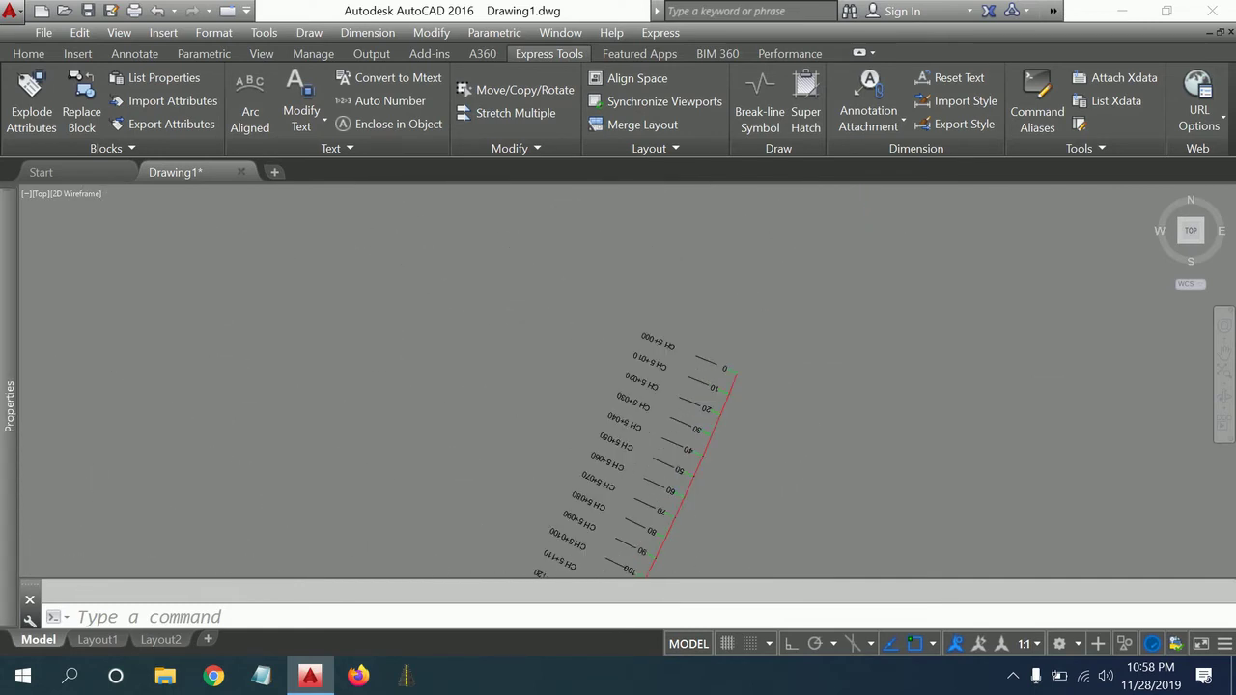
{"action": "scroll", "coordinate": [830, 285], "scroll_direction": "up", "scroll_amount": 4}
{"action": "scroll", "coordinate": [766, 327], "scroll_direction": "up", "scroll_amount": 2}
{"action": "left_click", "coordinate": [767, 327]}
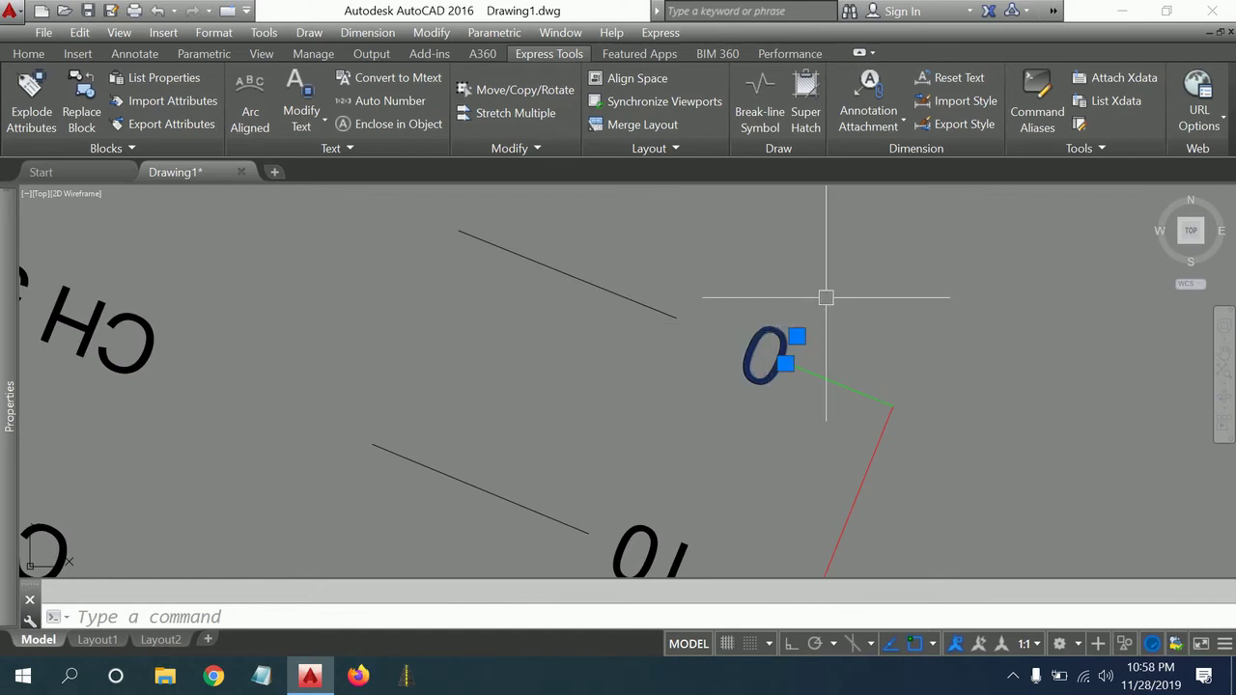
Select all labels similar to the 0 with SELECTSIMILAR and restart Auto Number with a sort order.
{"action": "type", "text": "SE"}
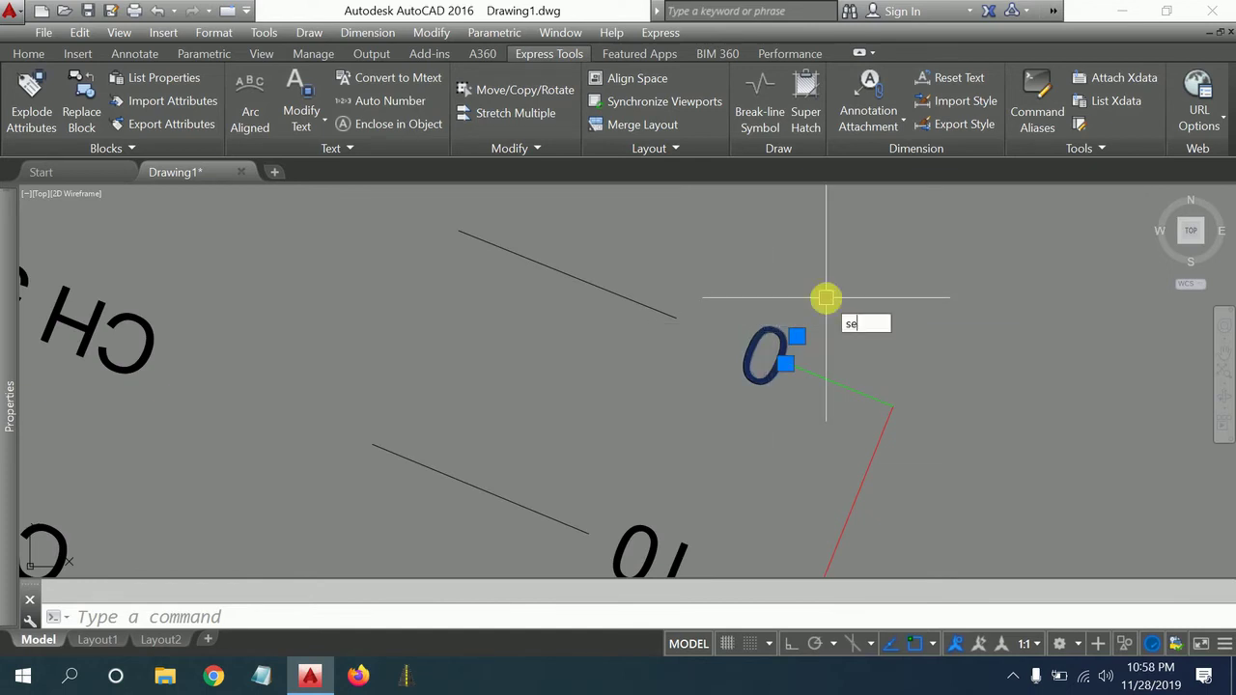
{"action": "type", "text": "LECTSIMILAR"}
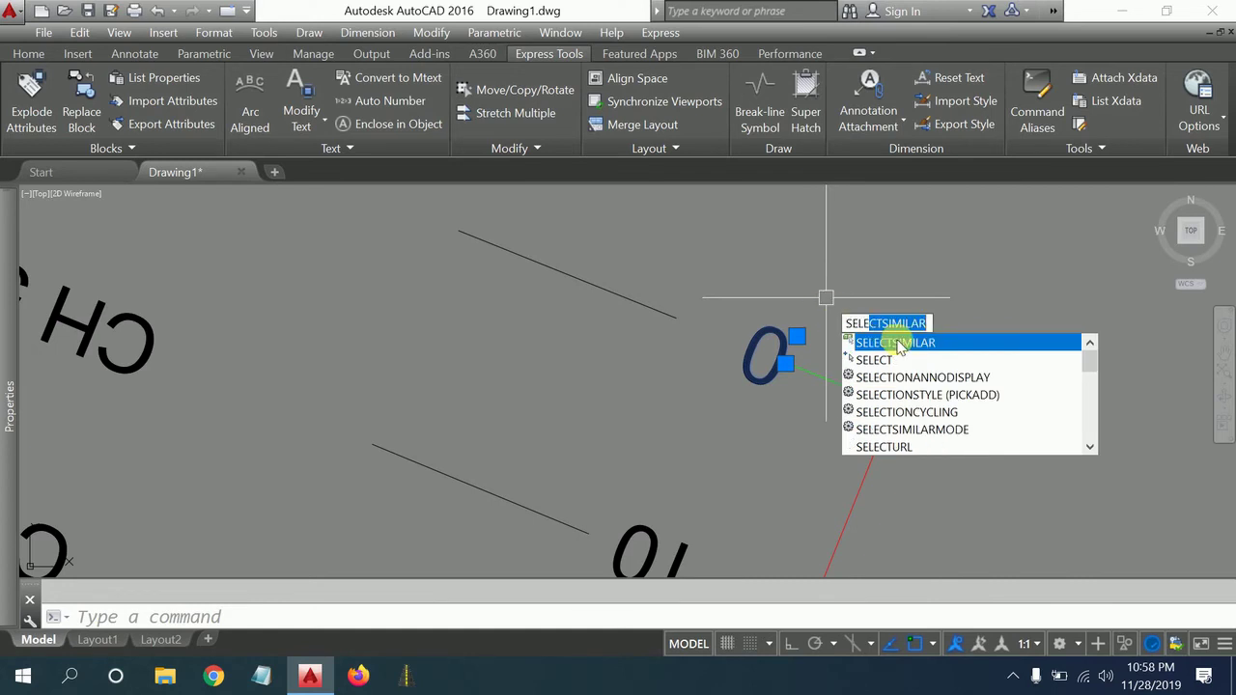
{"action": "left_click", "coordinate": [886, 342]}
{"action": "scroll", "coordinate": [787, 359], "scroll_direction": "down", "scroll_amount": 2}
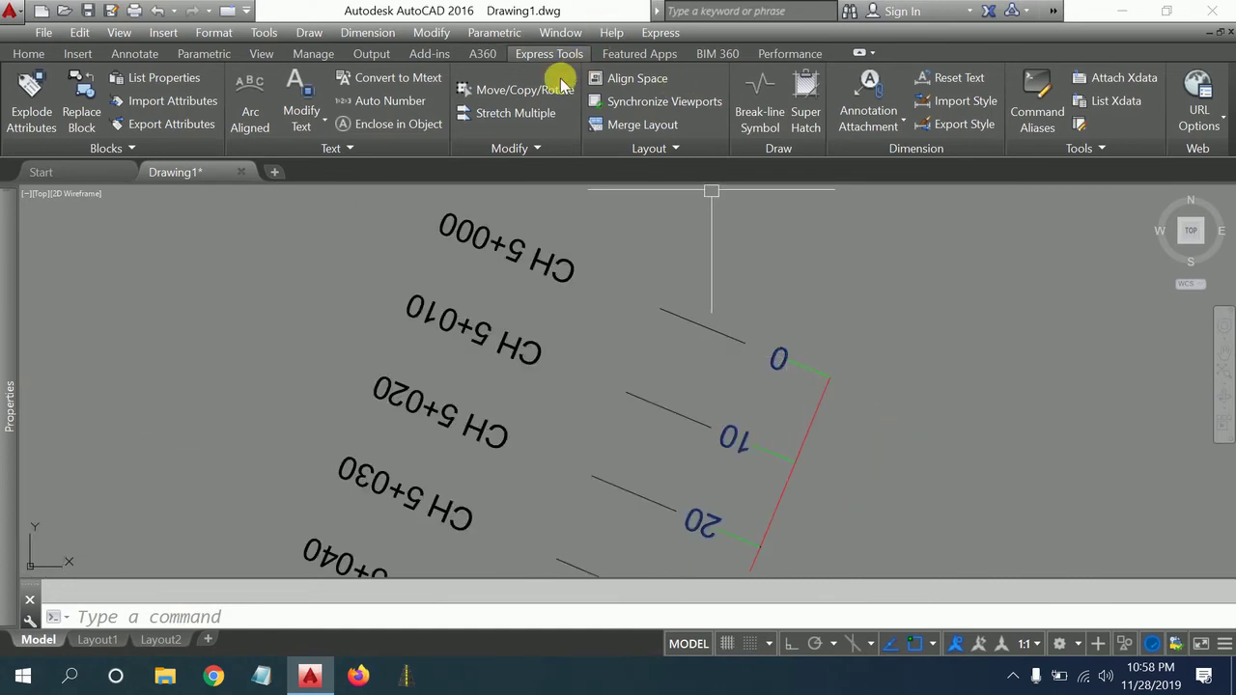
{"action": "left_click", "coordinate": [378, 105]}
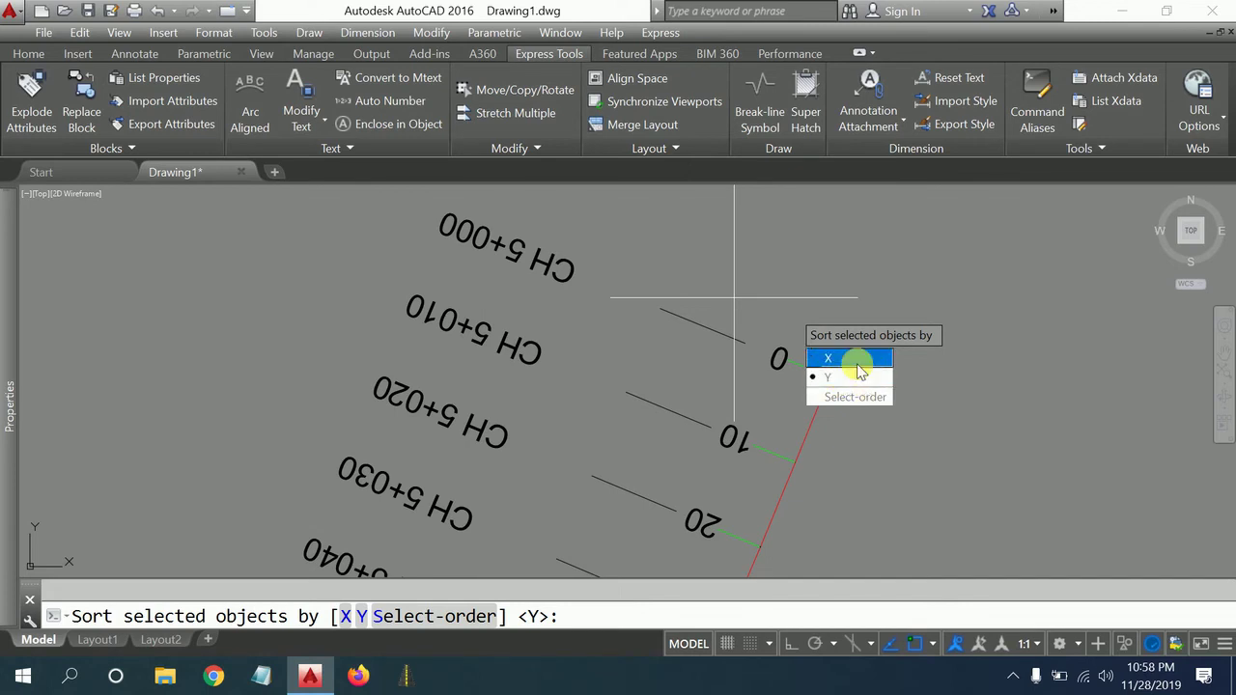
{"action": "left_click", "coordinate": [859, 376]}
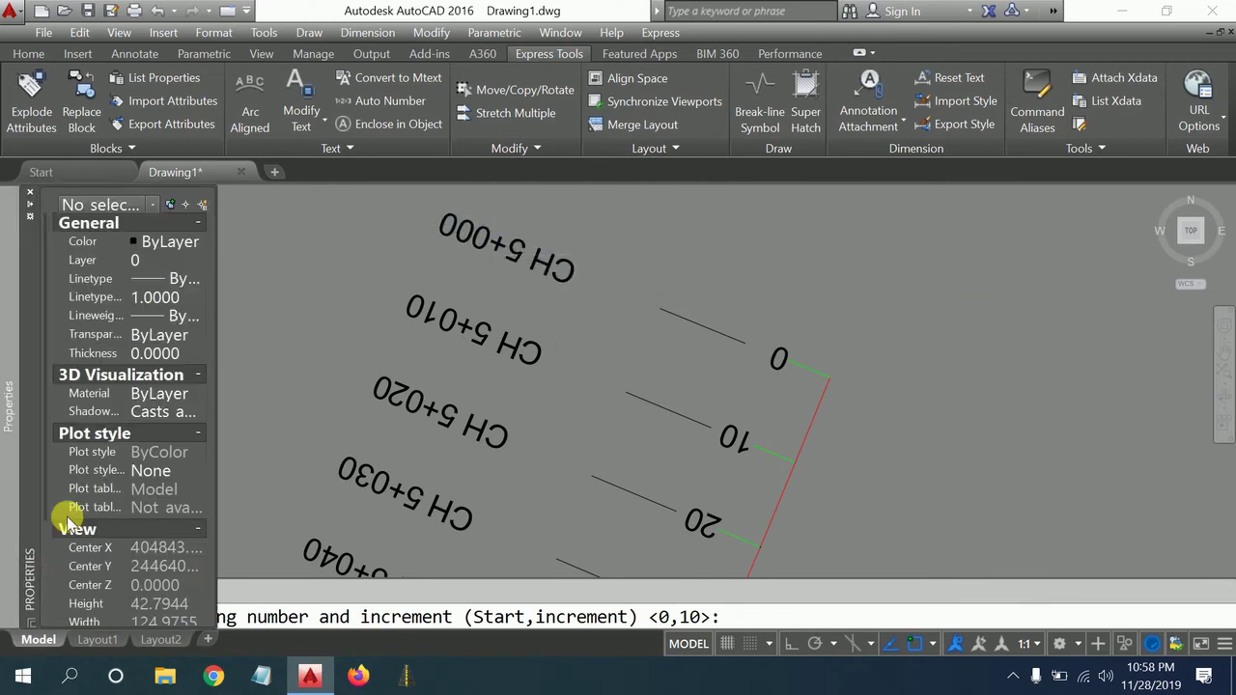
Overwrite the labels with start 0 and increment 1, giving 0, 1, 2, 3….
{"action": "scroll", "coordinate": [830, 473], "scroll_direction": "down", "scroll_amount": 4}
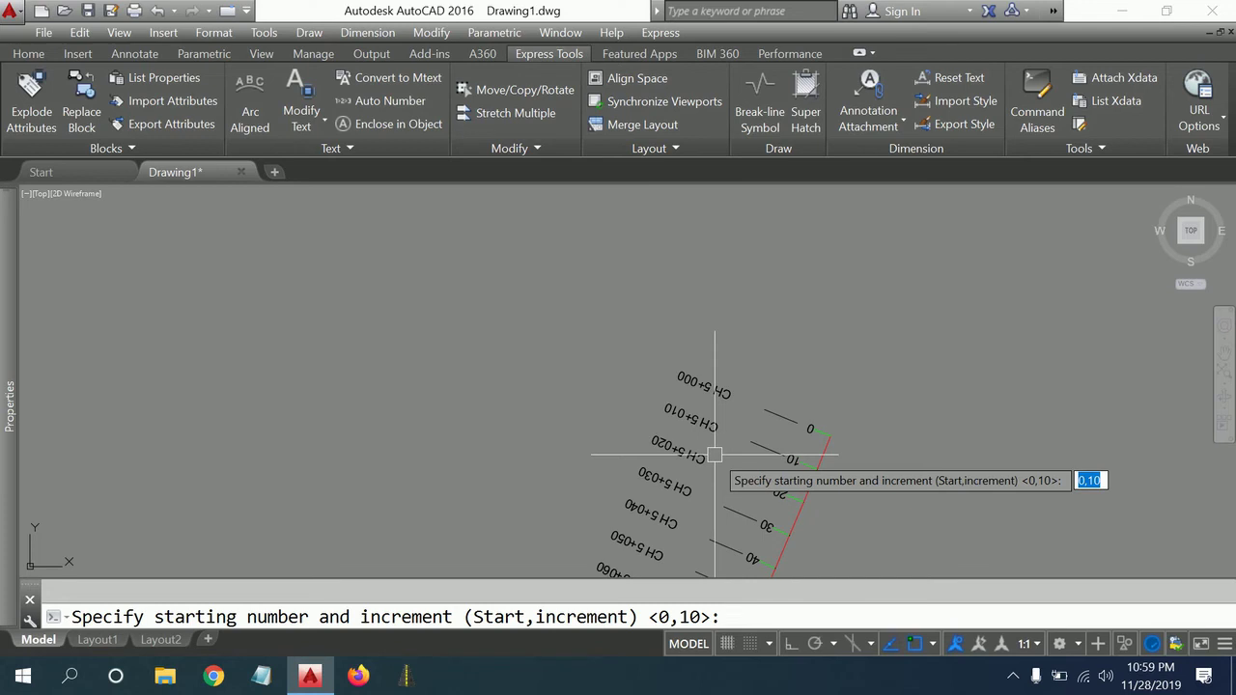
{"action": "type", "text": "1,"}
{"action": "key", "text": "Return"}
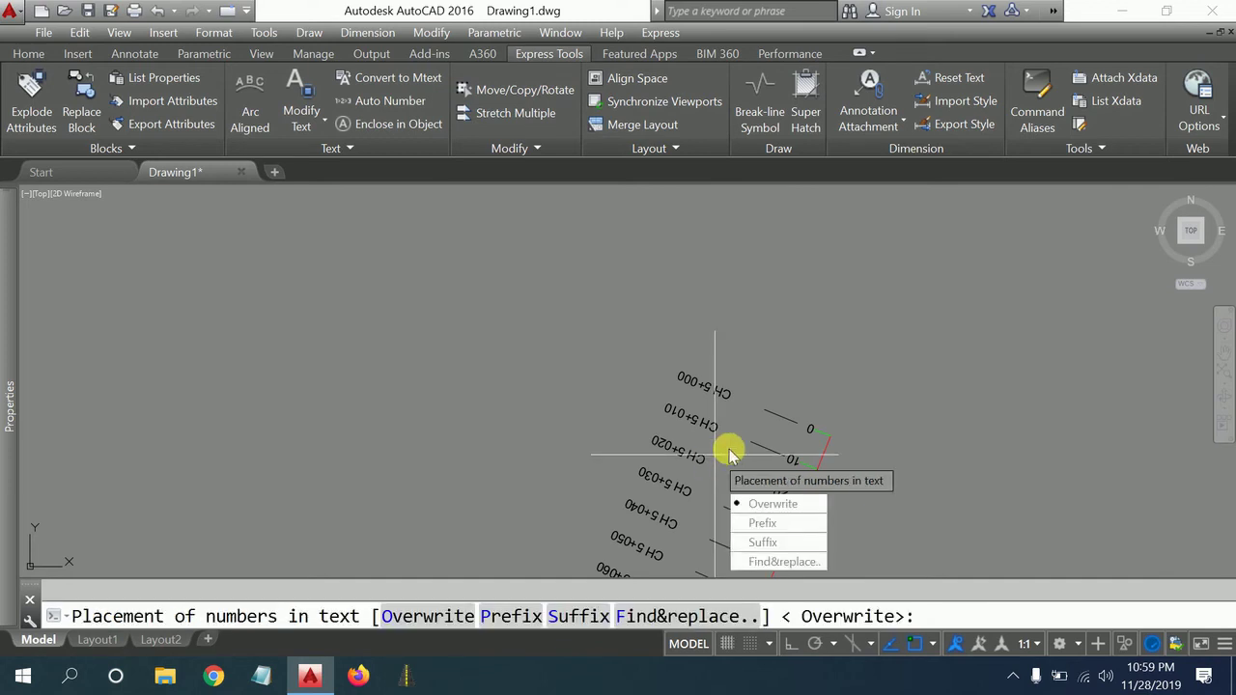
{"action": "left_click", "coordinate": [757, 503]}
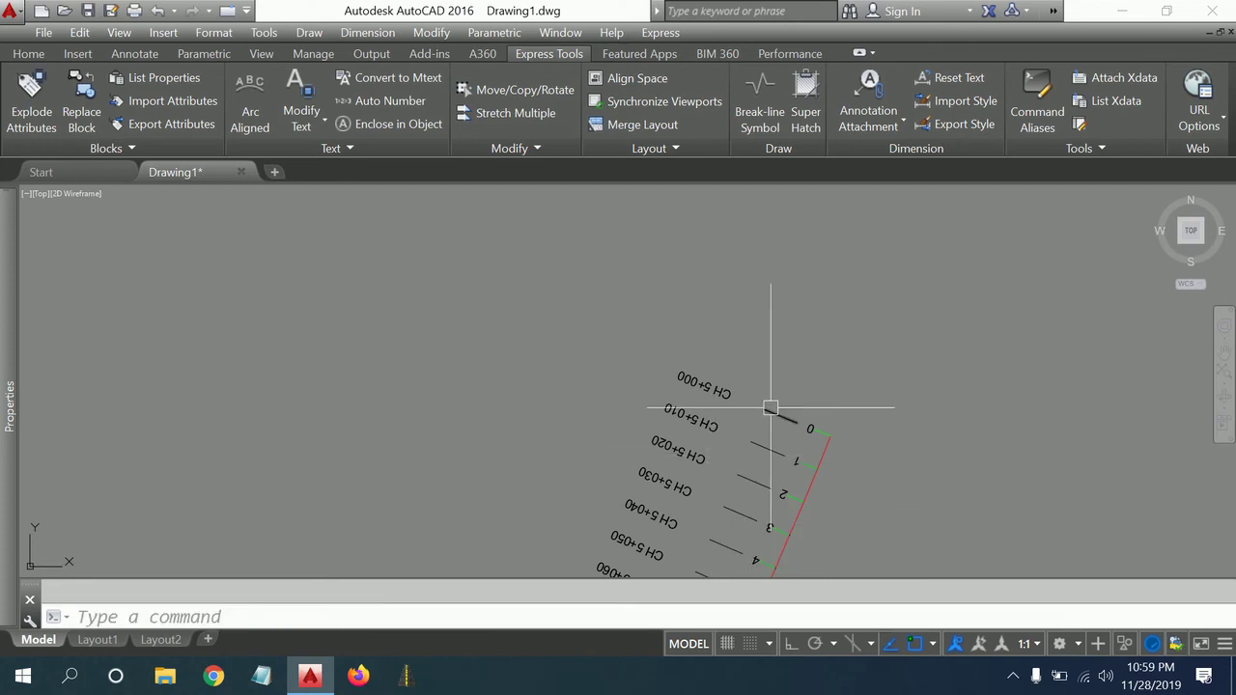
{"action": "scroll", "coordinate": [827, 428], "scroll_direction": "up", "scroll_amount": 1}
{"action": "scroll", "coordinate": [809, 424], "scroll_direction": "down", "scroll_amount": 1}
{"action": "scroll", "coordinate": [809, 424], "scroll_direction": "up", "scroll_amount": 2}
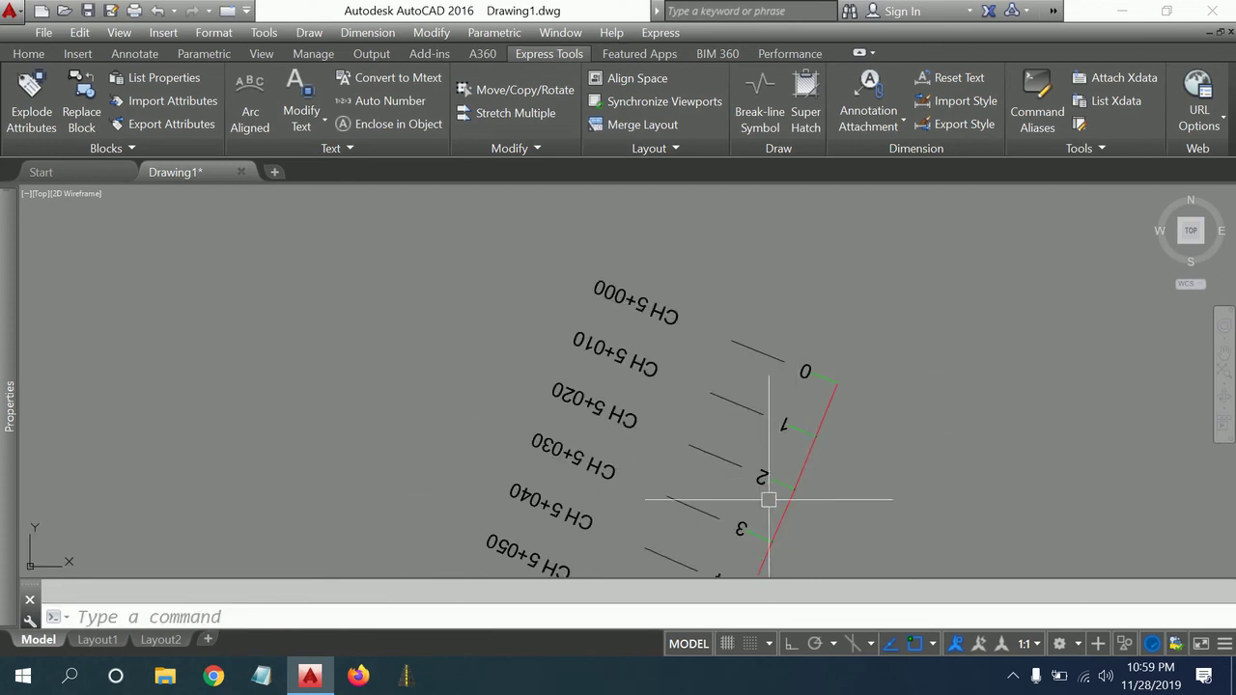
{"action": "scroll", "coordinate": [745, 537], "scroll_direction": "down", "scroll_amount": 5}
{"action": "scroll", "coordinate": [940, 328], "scroll_direction": "up", "scroll_amount": 1}
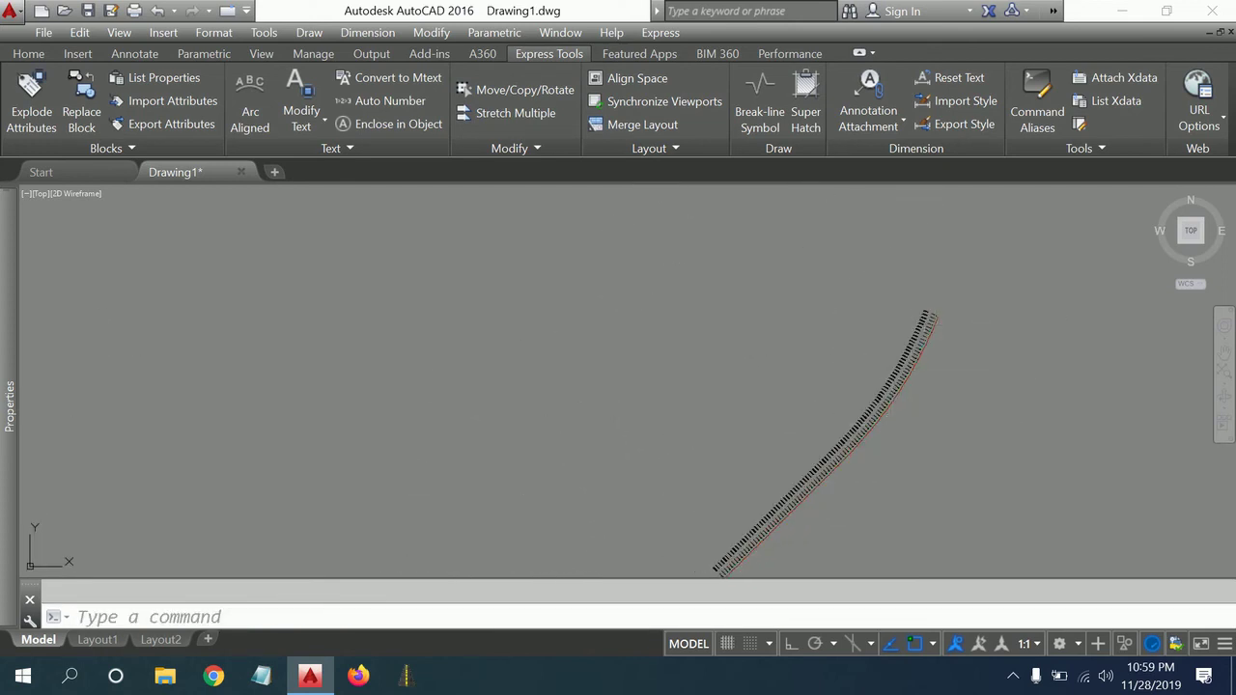
{"action": "scroll", "coordinate": [877, 392], "scroll_direction": "up", "scroll_amount": 1}
{"action": "scroll", "coordinate": [767, 435], "scroll_direction": "up", "scroll_amount": 2}
{"action": "scroll", "coordinate": [736, 480], "scroll_direction": "up", "scroll_amount": 2}
{"action": "scroll", "coordinate": [735, 479], "scroll_direction": "down", "scroll_amount": 2}
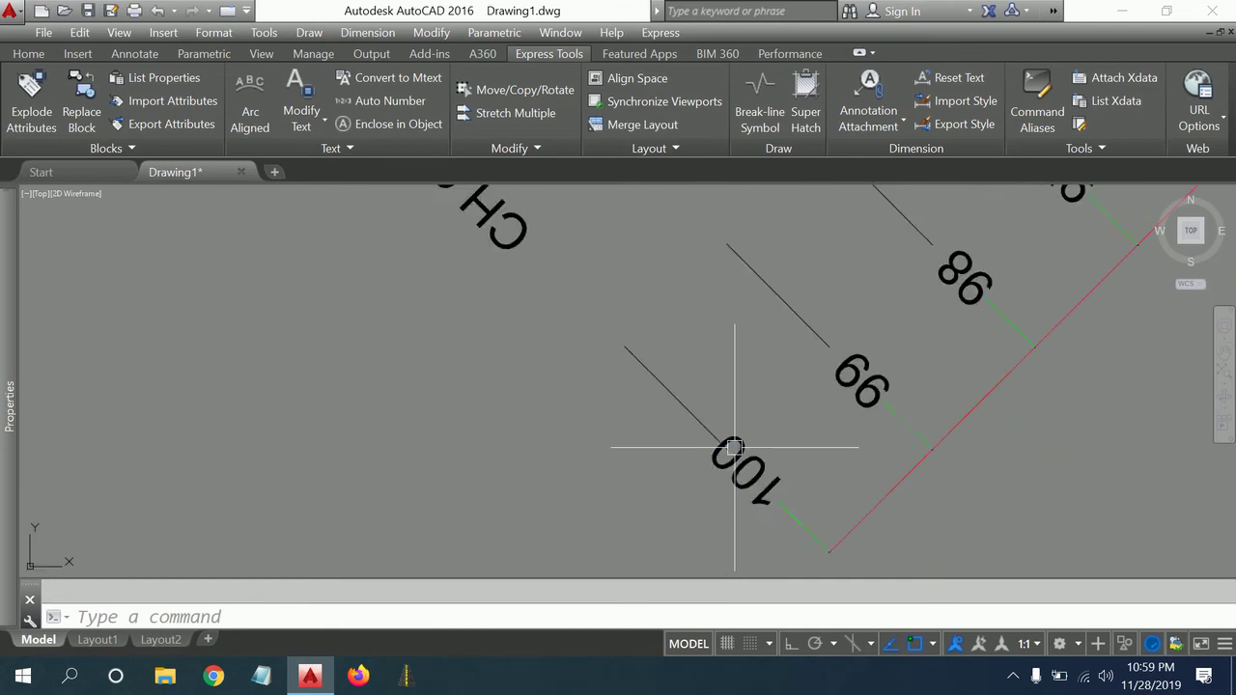
{"action": "scroll", "coordinate": [723, 450], "scroll_direction": "down", "scroll_amount": 3}
{"action": "scroll", "coordinate": [731, 450], "scroll_direction": "up", "scroll_amount": 3}
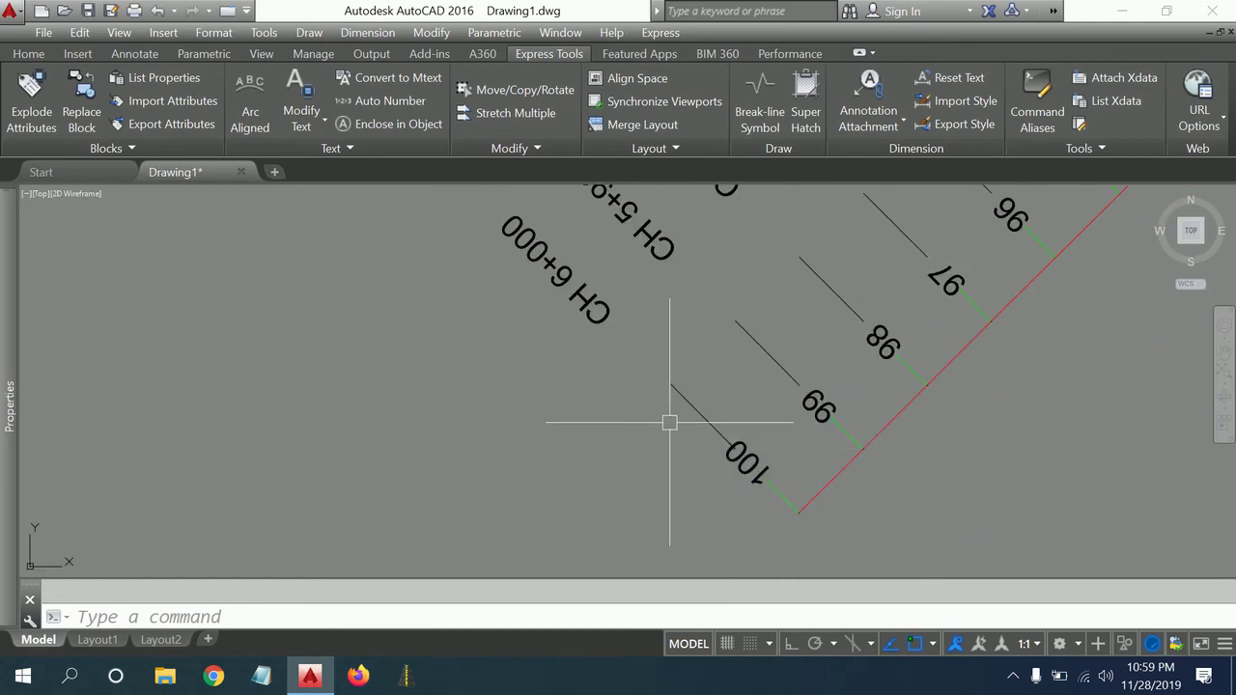
{"action": "scroll", "coordinate": [744, 463], "scroll_direction": "down", "scroll_amount": 4}
{"action": "scroll", "coordinate": [730, 466], "scroll_direction": "down", "scroll_amount": 2}
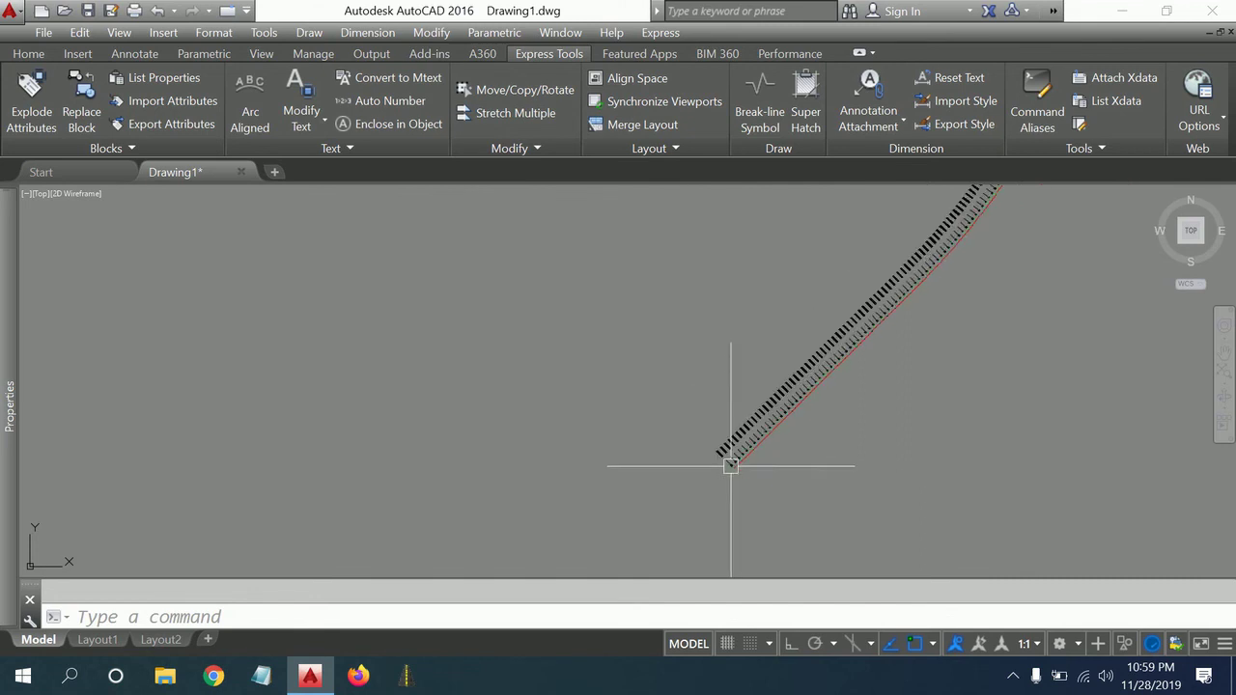
{"action": "scroll", "coordinate": [827, 470], "scroll_direction": "down", "scroll_amount": 1}
{"action": "scroll", "coordinate": [817, 426], "scroll_direction": "up", "scroll_amount": 1}
{"action": "scroll", "coordinate": [817, 426], "scroll_direction": "up", "scroll_amount": 2}
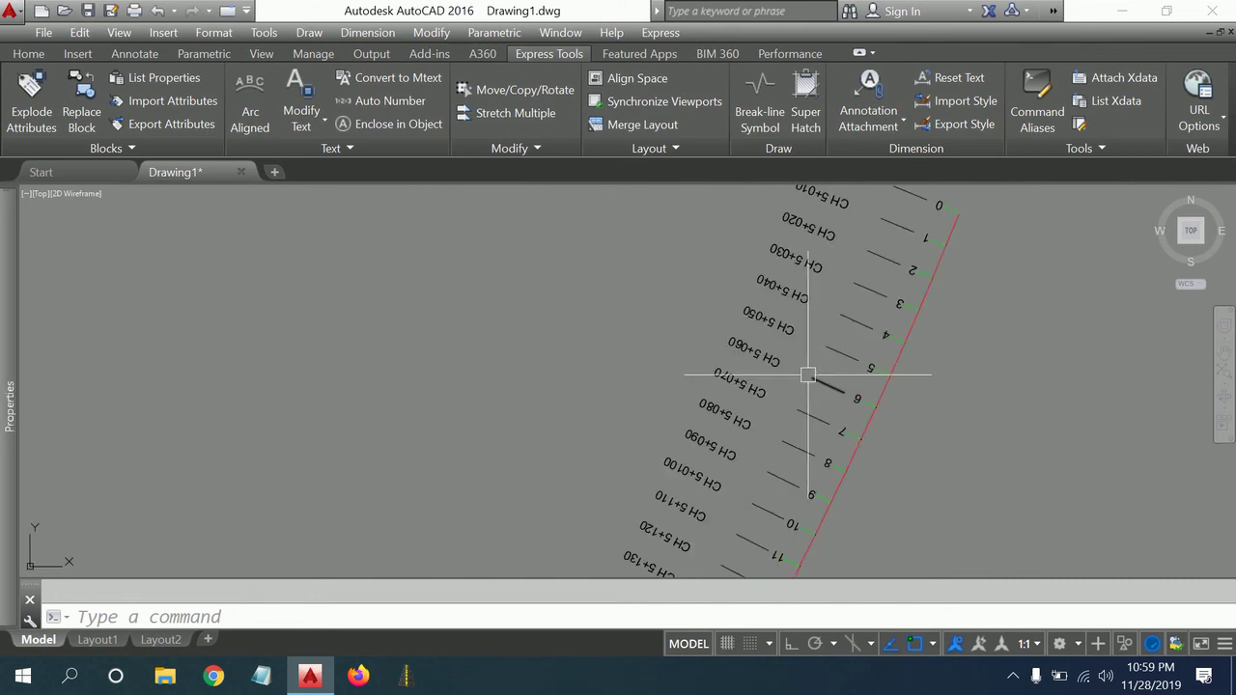
{"action": "scroll", "coordinate": [805, 367], "scroll_direction": "up", "scroll_amount": 2}
{"action": "scroll", "coordinate": [805, 367], "scroll_direction": "up", "scroll_amount": 2}
{"action": "scroll", "coordinate": [777, 342], "scroll_direction": "up", "scroll_amount": 2}
{"action": "middle_click_drag", "start_coordinate": [793, 359], "coordinate": [748, 409]}
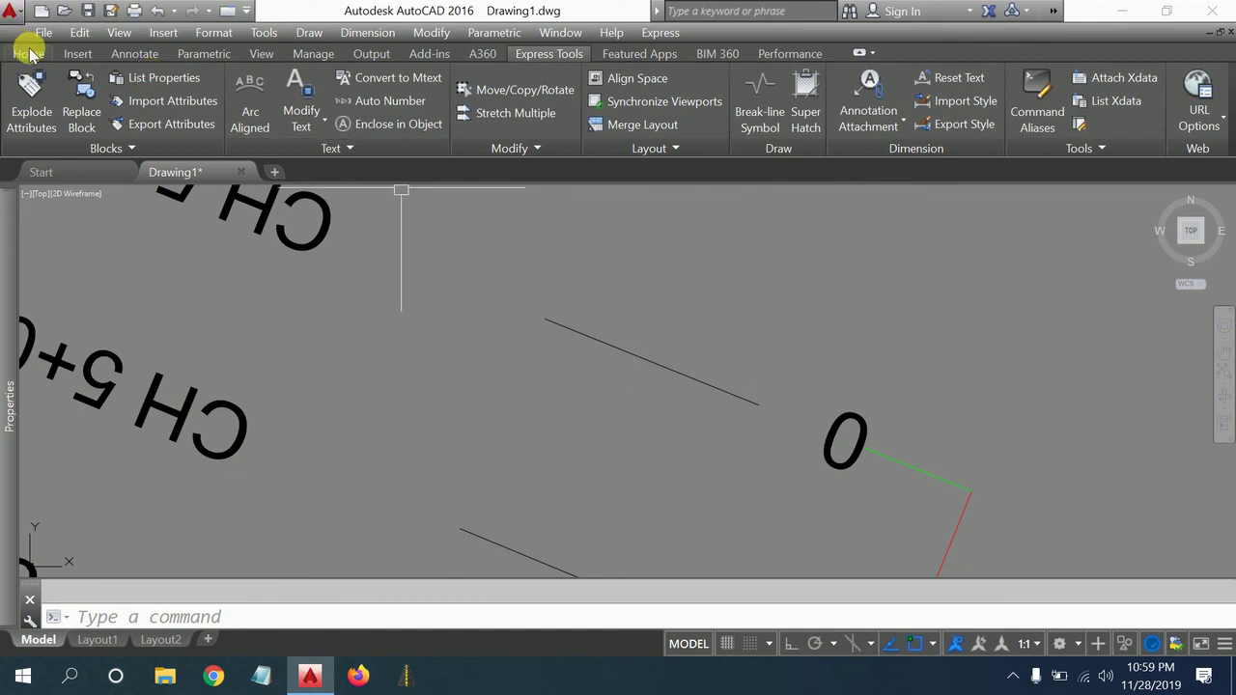
Return to the Home tab and check ticks 0, 1, 2 beside CH 5+000, 5+010, 5+020.
{"action": "left_click", "coordinate": [29, 53]}
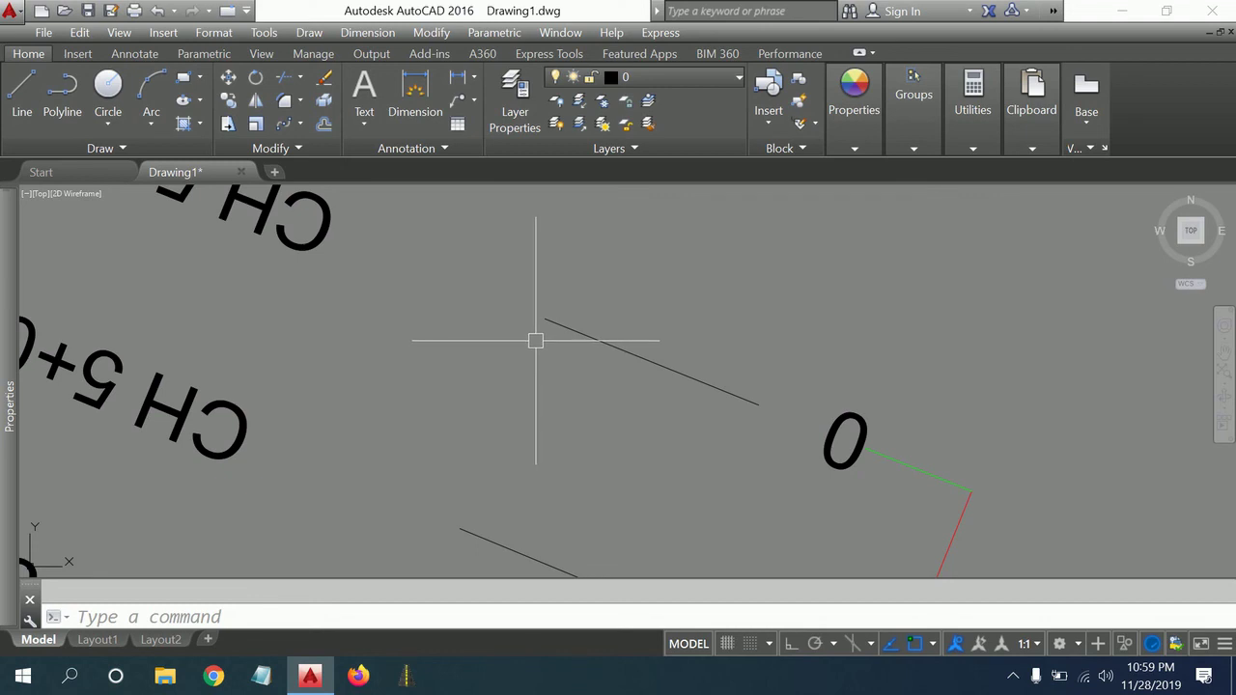
{"action": "scroll", "coordinate": [534, 340], "scroll_direction": "down", "scroll_amount": 4}
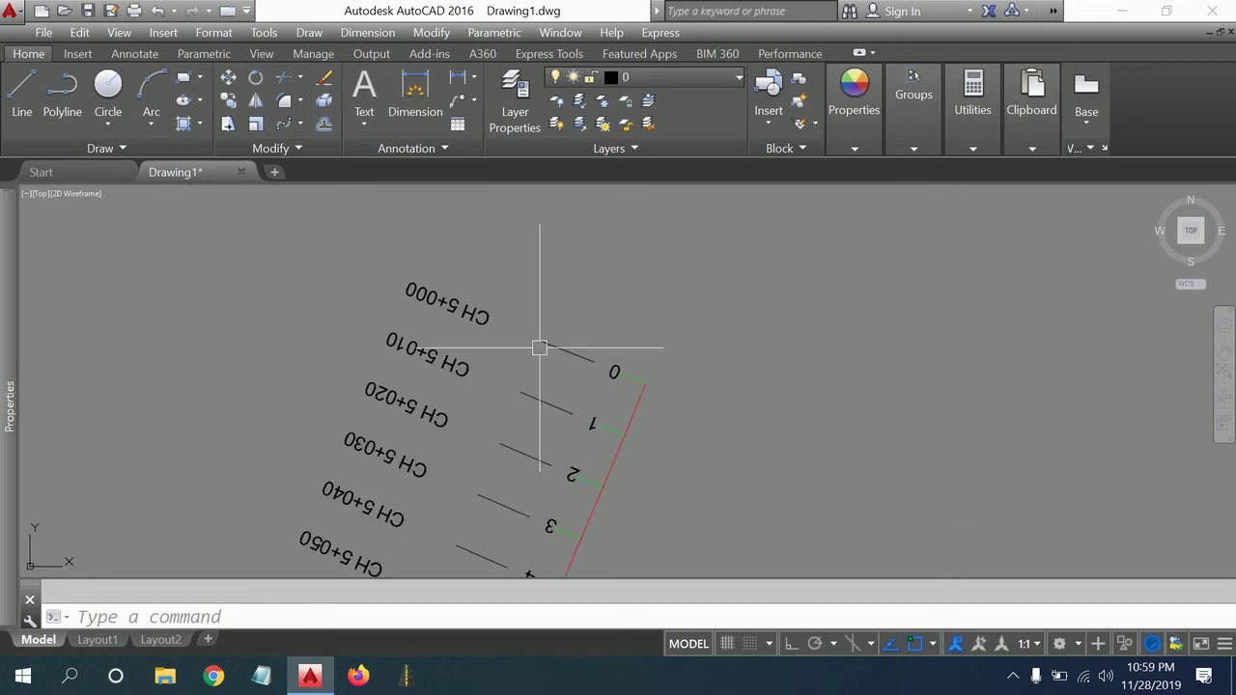
{"action": "scroll", "coordinate": [542, 350], "scroll_direction": "up", "scroll_amount": 3}
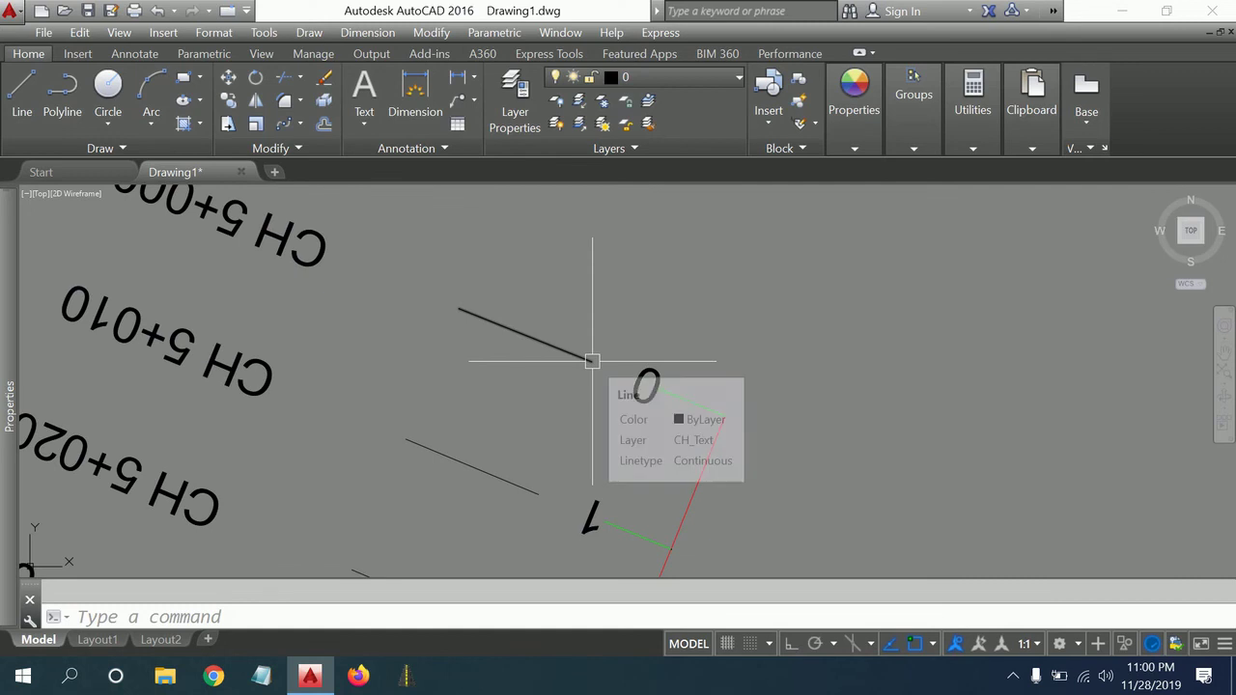